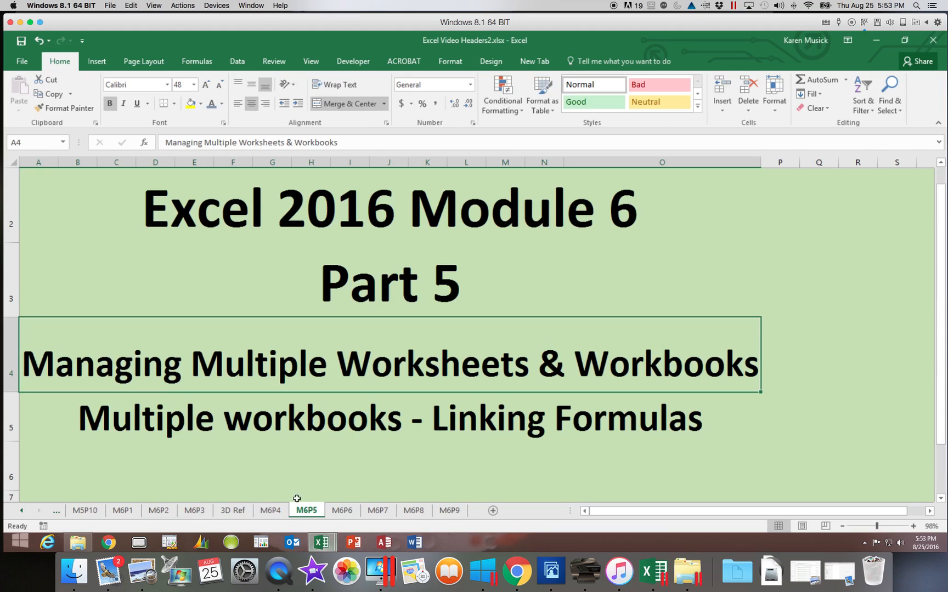
- Save the Excel Video Headers2.xlsx workbook and close it
{"action": "left_click", "coordinate": [22, 44]}
{"action": "left_click", "coordinate": [933, 40]}
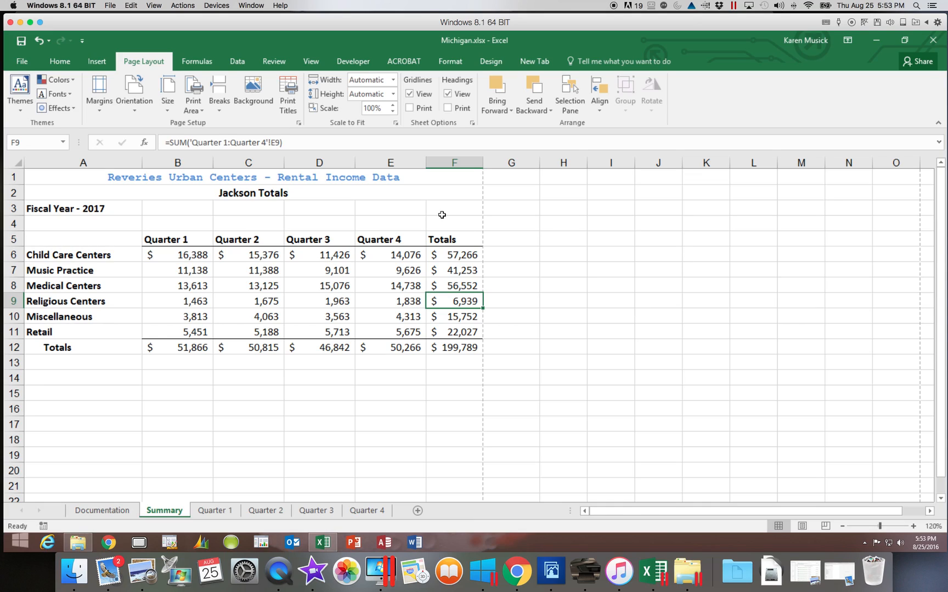
- Open Petosky.xlsx from the Module folder, enable editing and display its Summary worksheet
{"action": "left_click", "coordinate": [25, 61]}
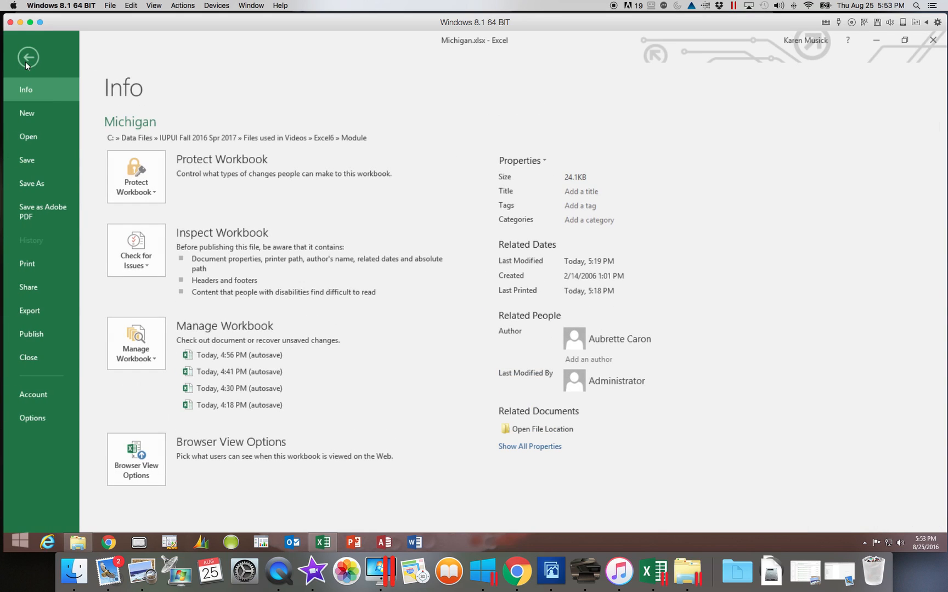
{"action": "left_click", "coordinate": [33, 136]}
{"action": "left_click", "coordinate": [161, 301]}
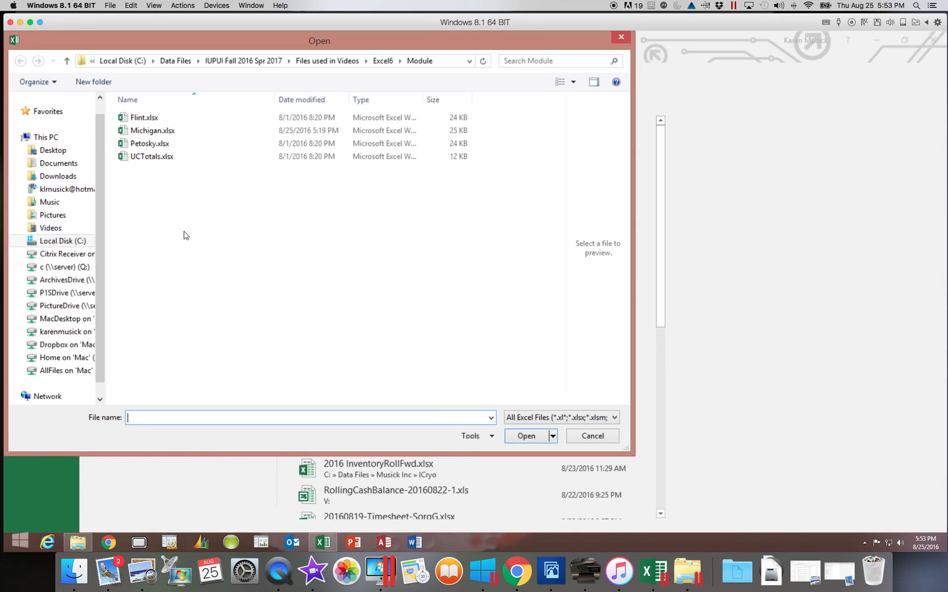
{"action": "left_click", "coordinate": [158, 148]}
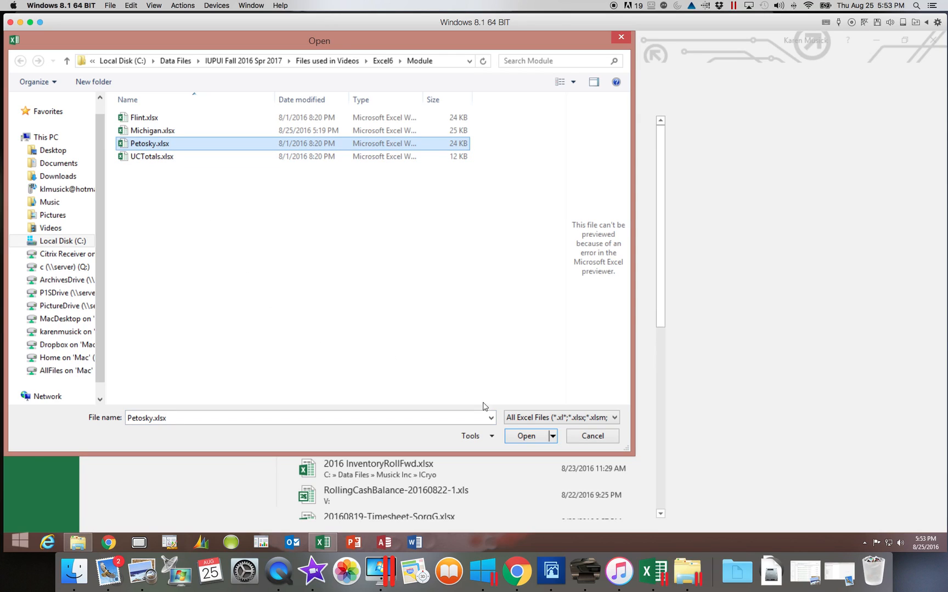
{"action": "left_click", "coordinate": [526, 435]}
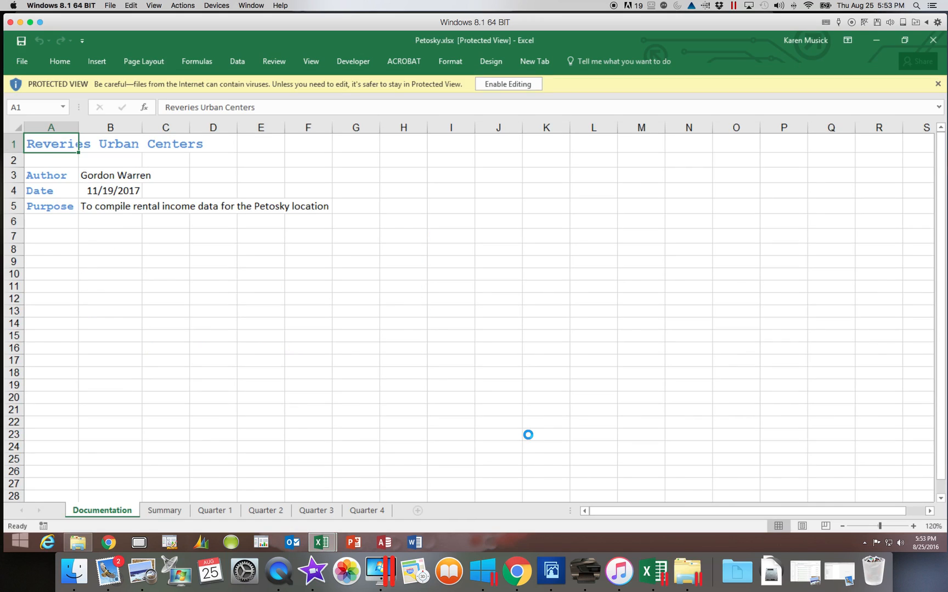
{"action": "left_click", "coordinate": [519, 85]}
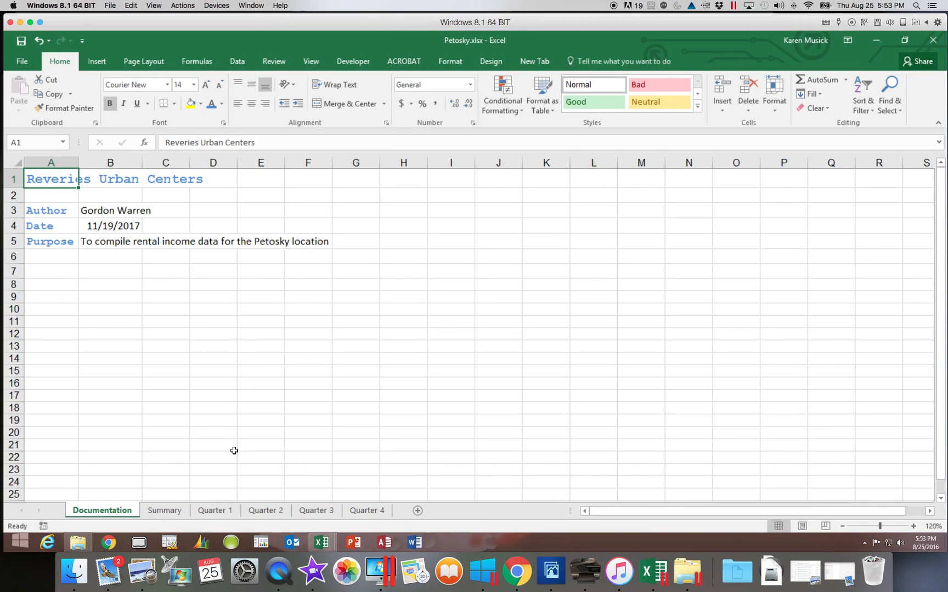
{"action": "left_click", "coordinate": [168, 511]}
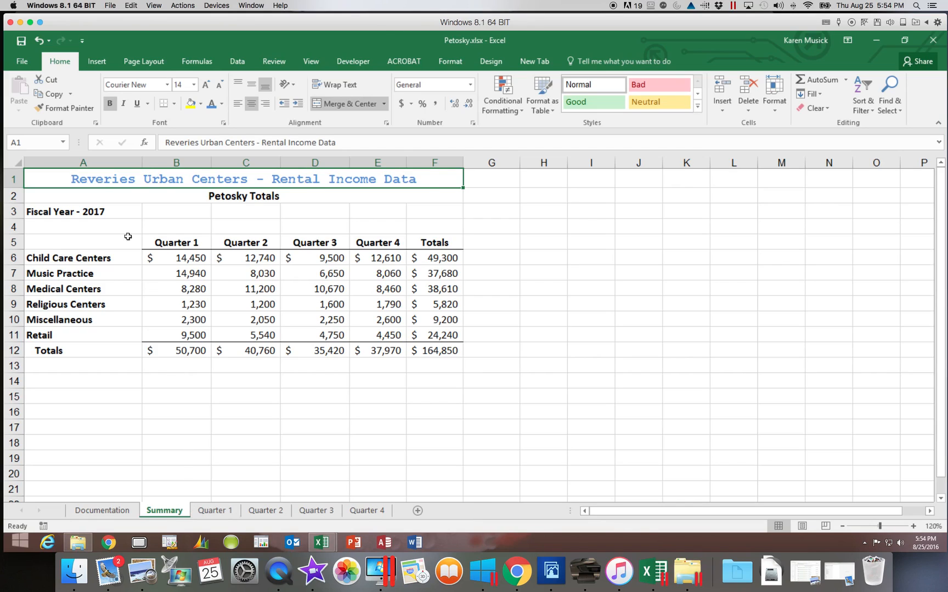
- Open Flint.xlsx from the Module folder, enable editing and display its Summary worksheet
{"action": "left_click", "coordinate": [23, 61]}
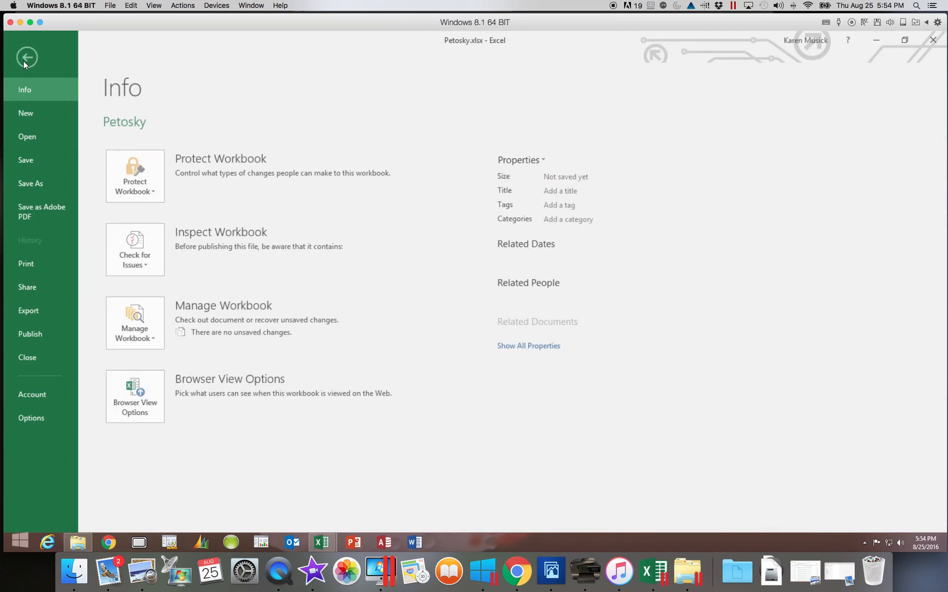
{"action": "left_click", "coordinate": [25, 142]}
{"action": "left_click", "coordinate": [182, 266]}
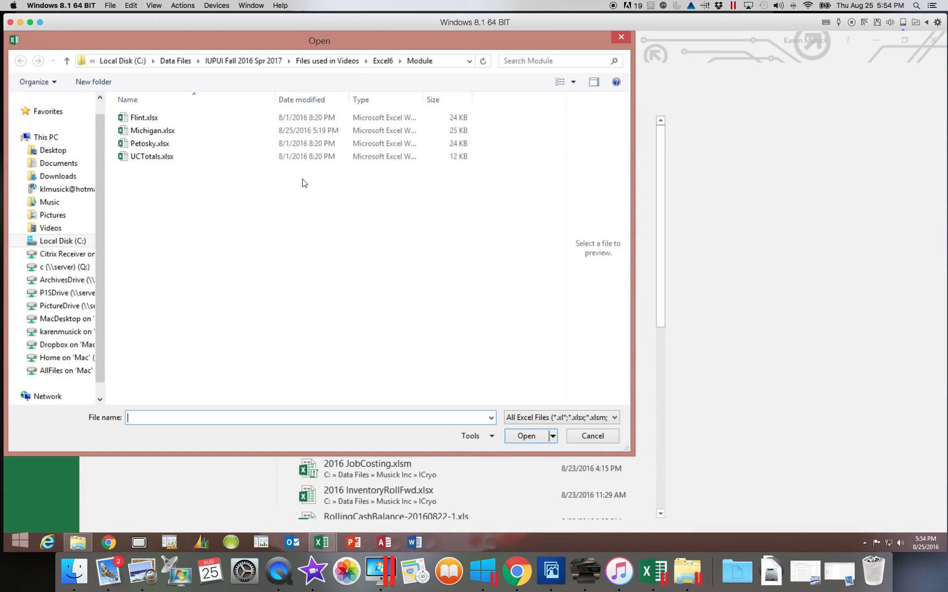
{"action": "left_click", "coordinate": [150, 119]}
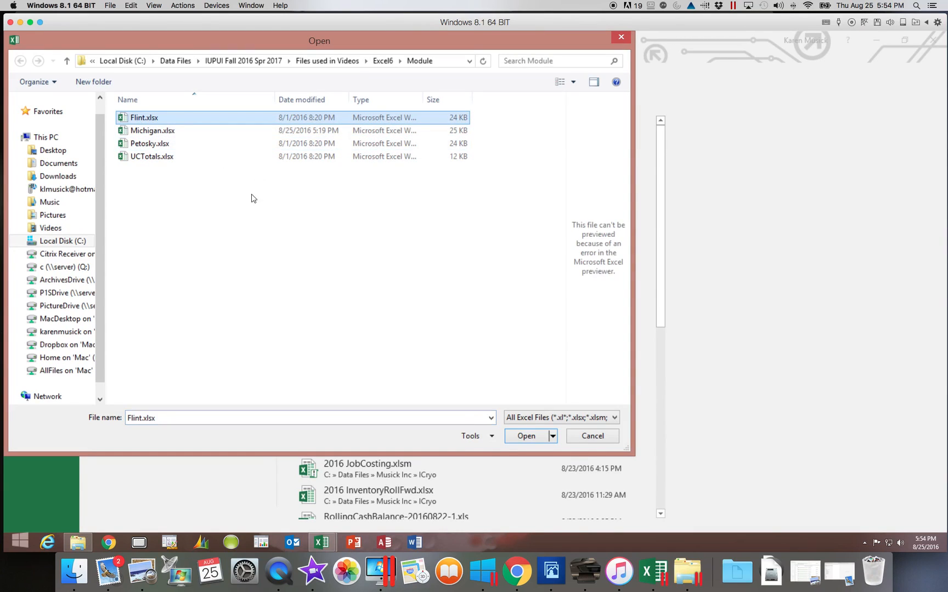
{"action": "left_click", "coordinate": [526, 437]}
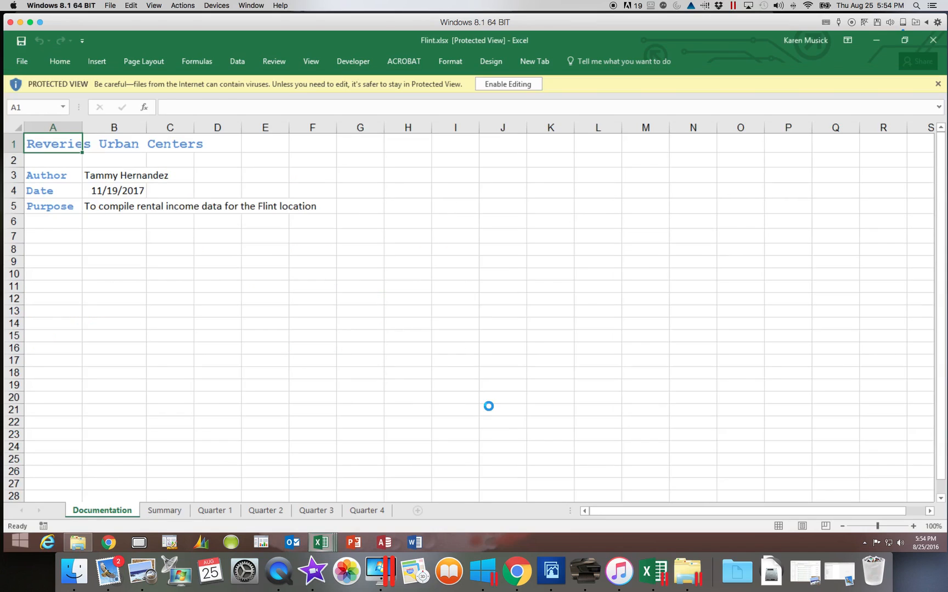
{"action": "left_click", "coordinate": [504, 86]}
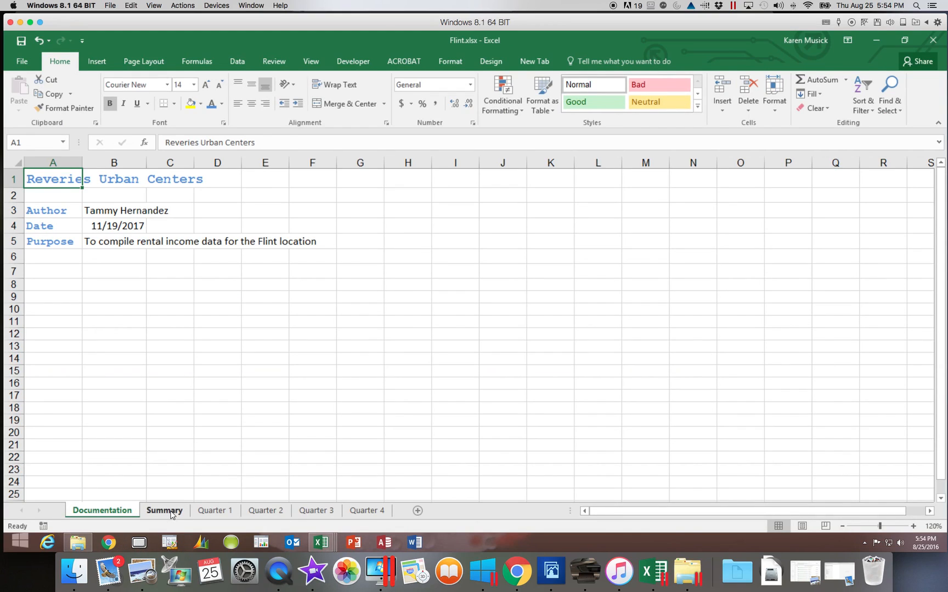
{"action": "left_click", "coordinate": [171, 512]}
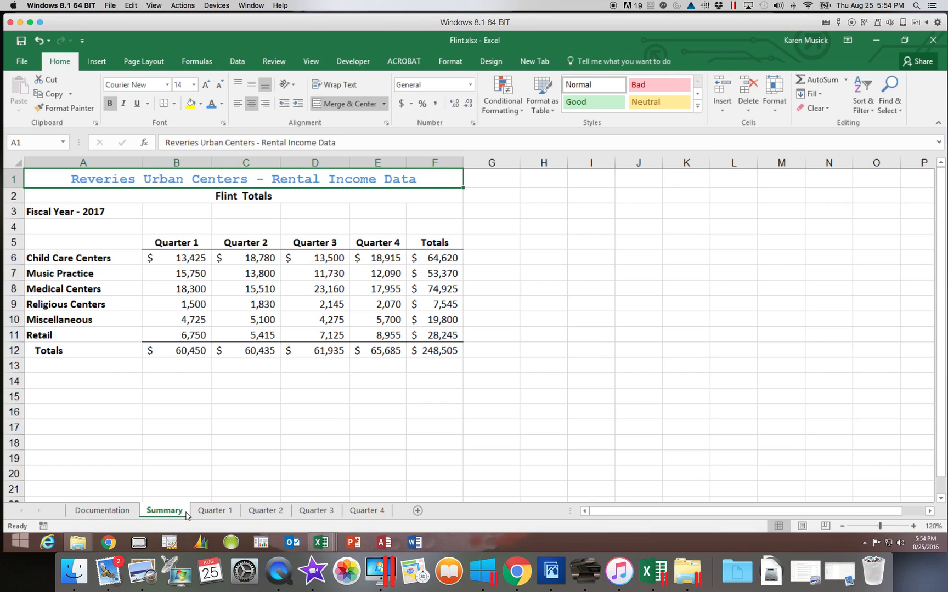
- Open UCTotals.xlsx from the Module folder, enable editing and display its Summary worksheet
{"action": "left_click", "coordinate": [22, 63]}
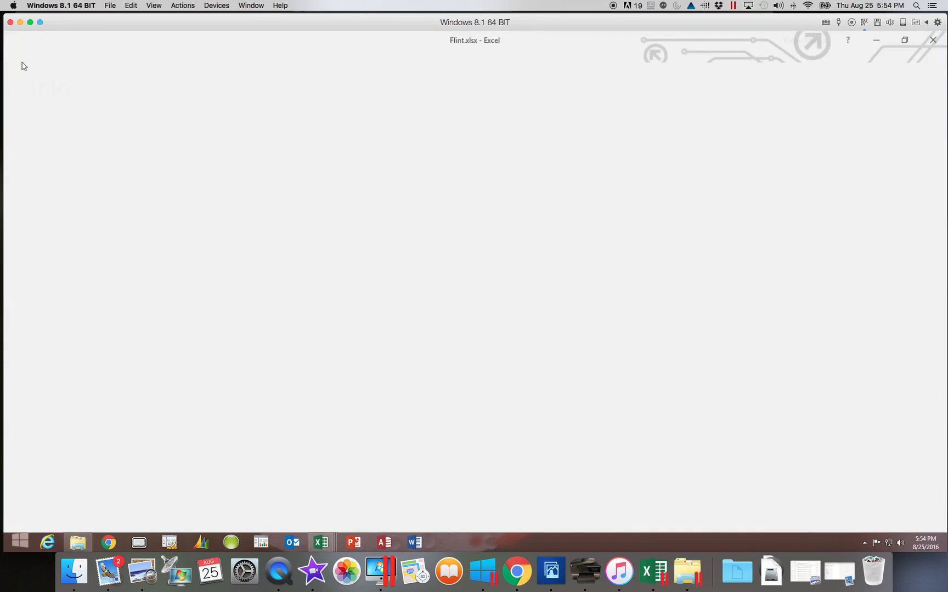
{"action": "left_click", "coordinate": [34, 146]}
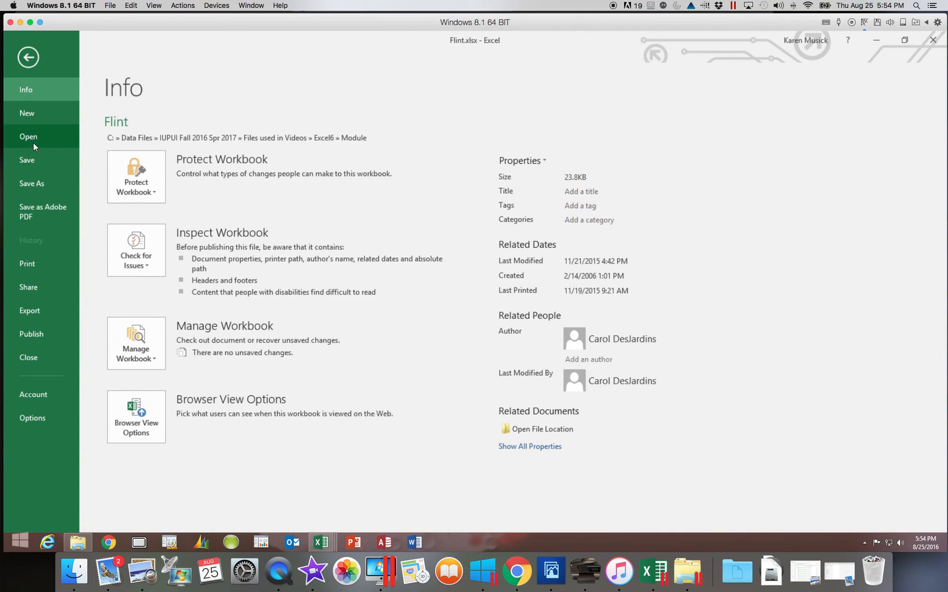
{"action": "left_click", "coordinate": [152, 274]}
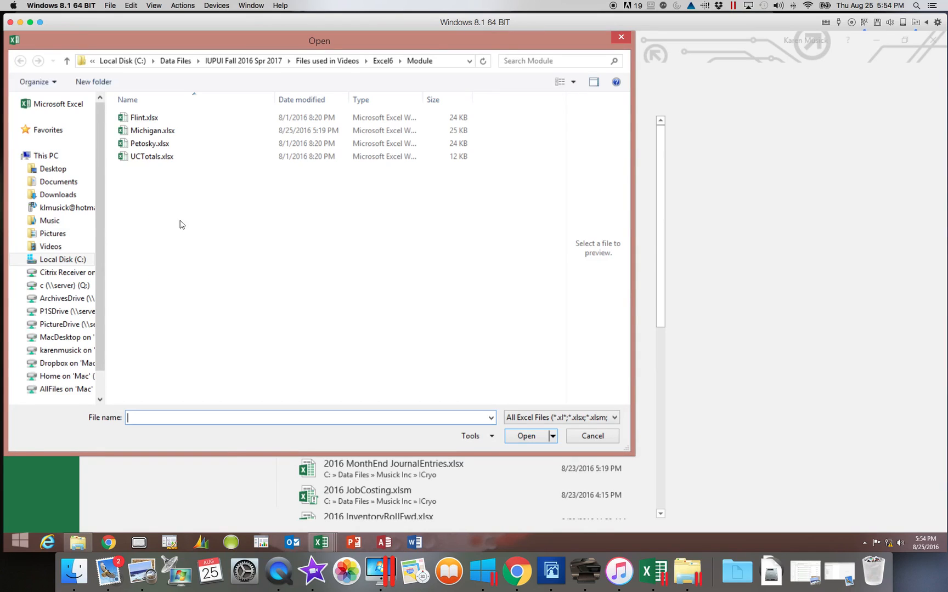
{"action": "left_click", "coordinate": [149, 157]}
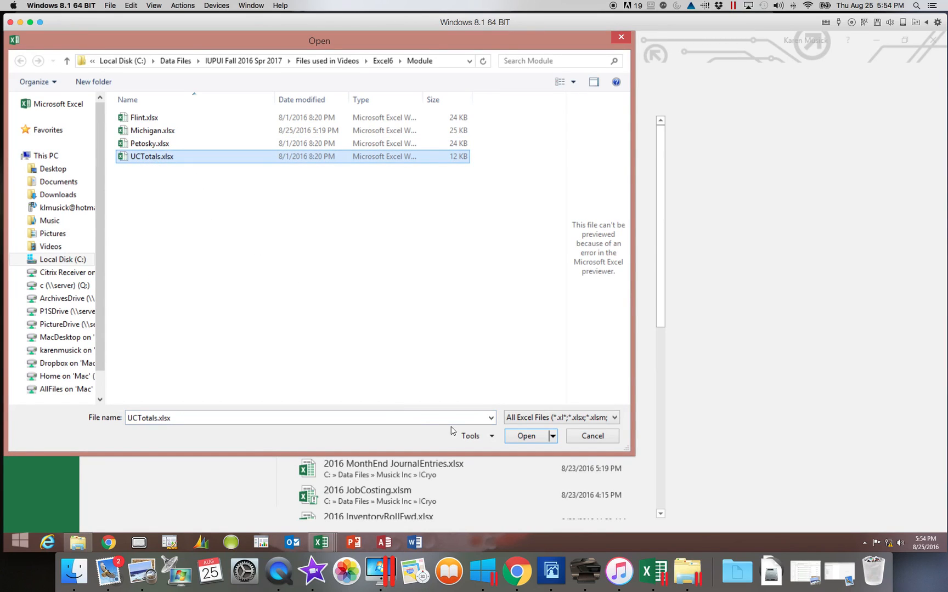
{"action": "left_click", "coordinate": [528, 435]}
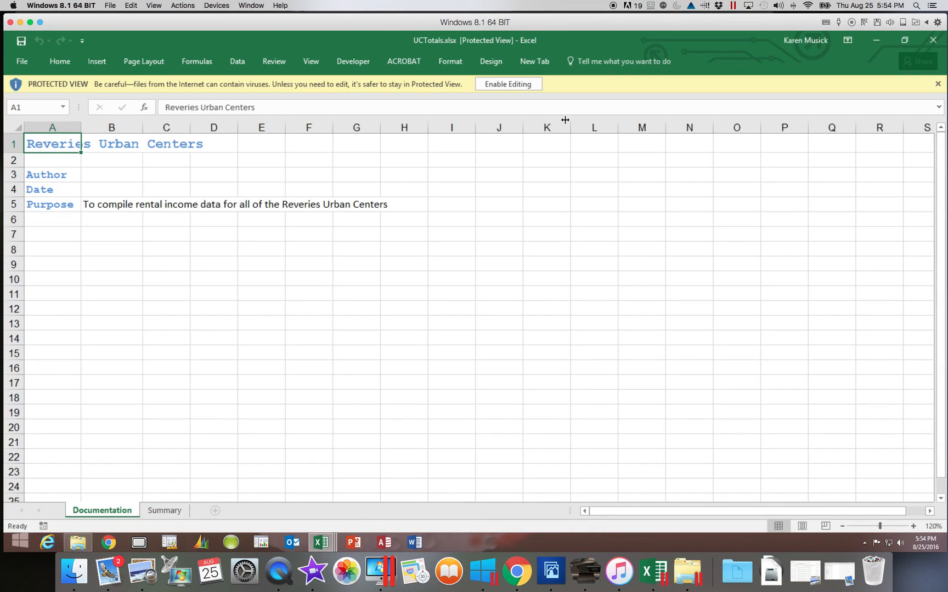
{"action": "left_click", "coordinate": [513, 87]}
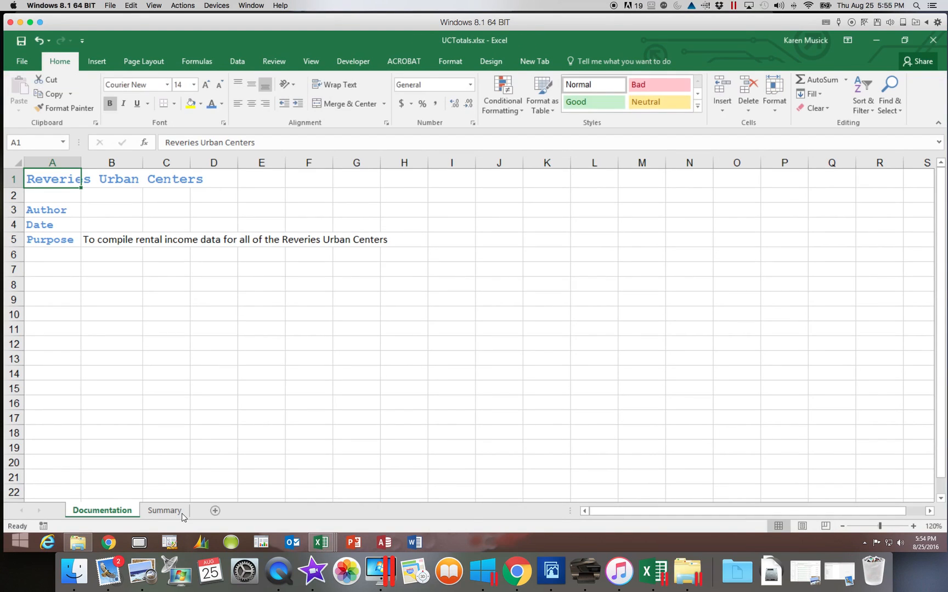
{"action": "left_click", "coordinate": [168, 511]}
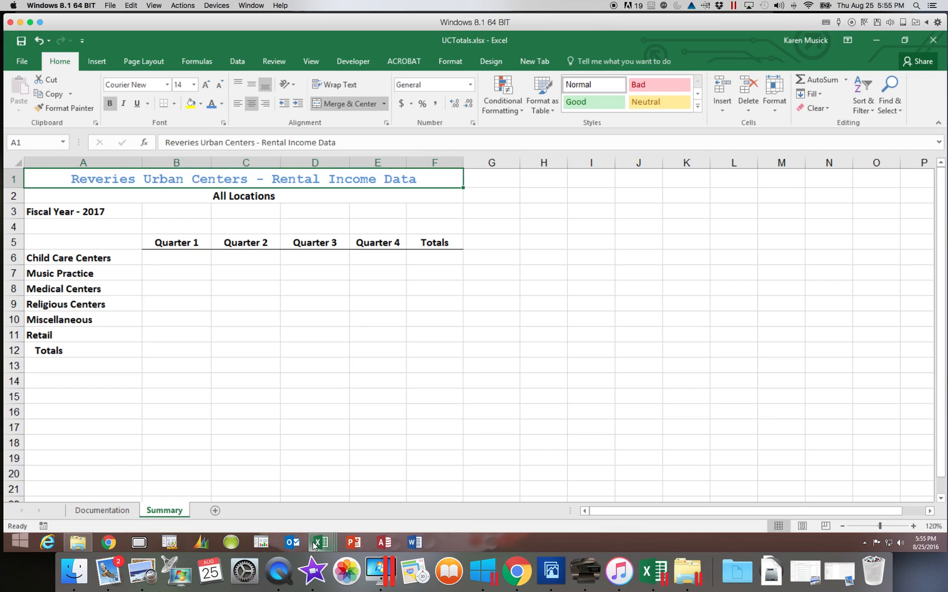
- Switch to the open Flint and Michigan workbooks to view them, and return to UCTotals.xlsx
{"action": "mouse_move", "coordinate": [314, 545]}
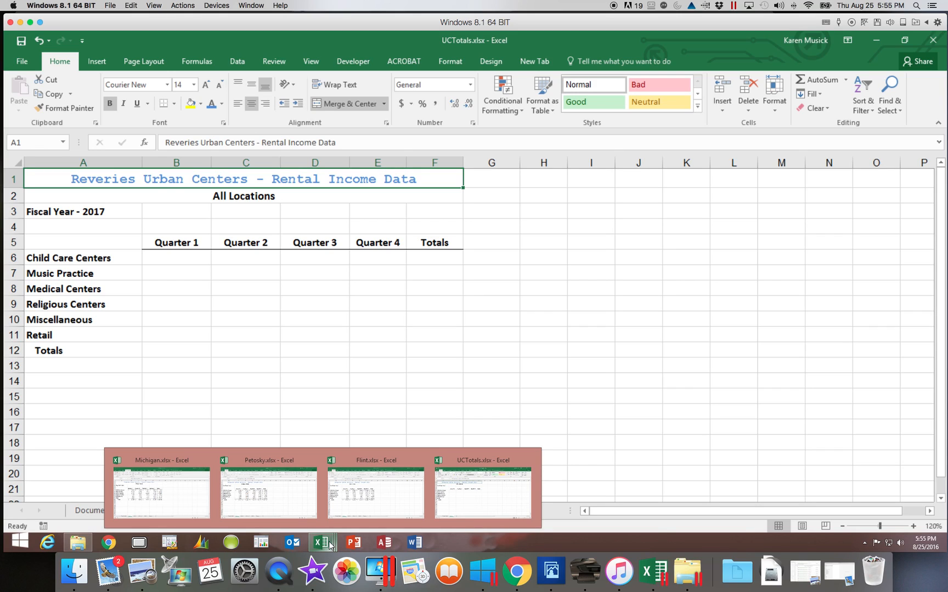
{"action": "left_click", "coordinate": [372, 500]}
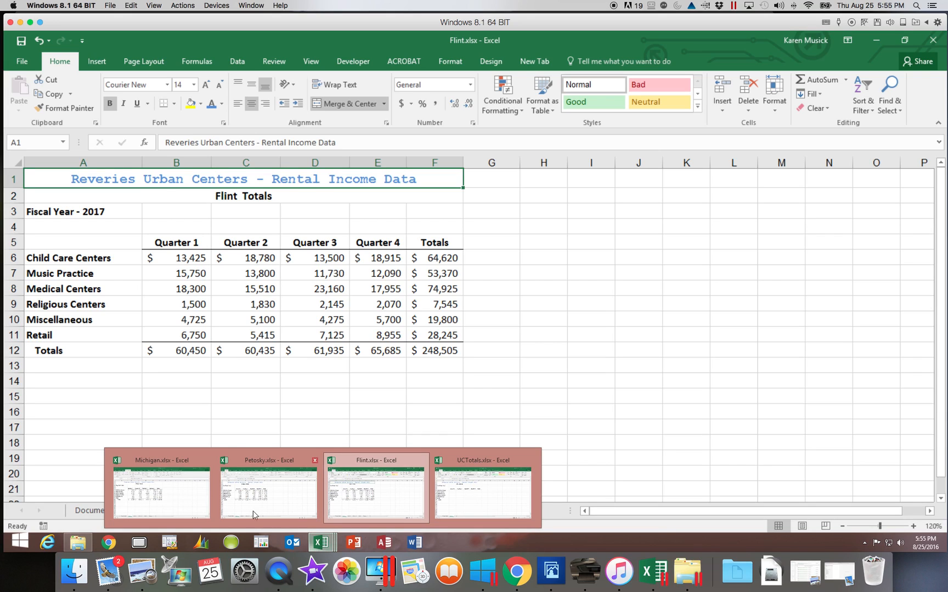
{"action": "left_click", "coordinate": [186, 492]}
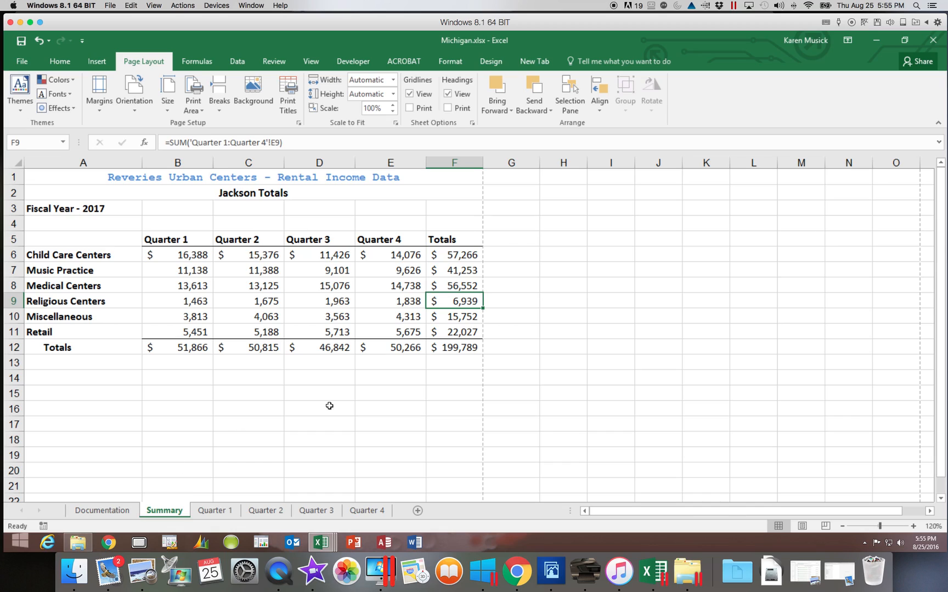
{"action": "left_click", "coordinate": [321, 63]}
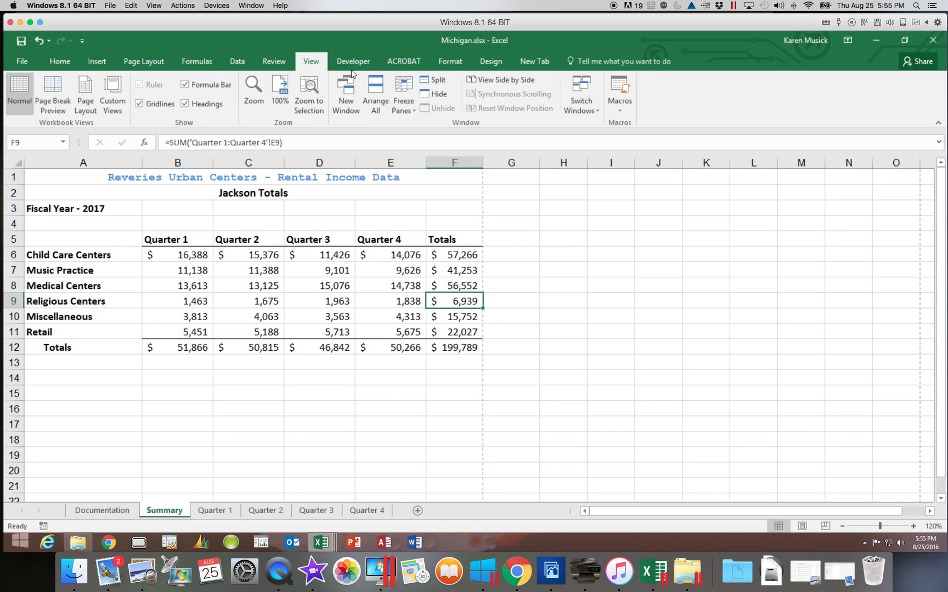
{"action": "left_click", "coordinate": [597, 113]}
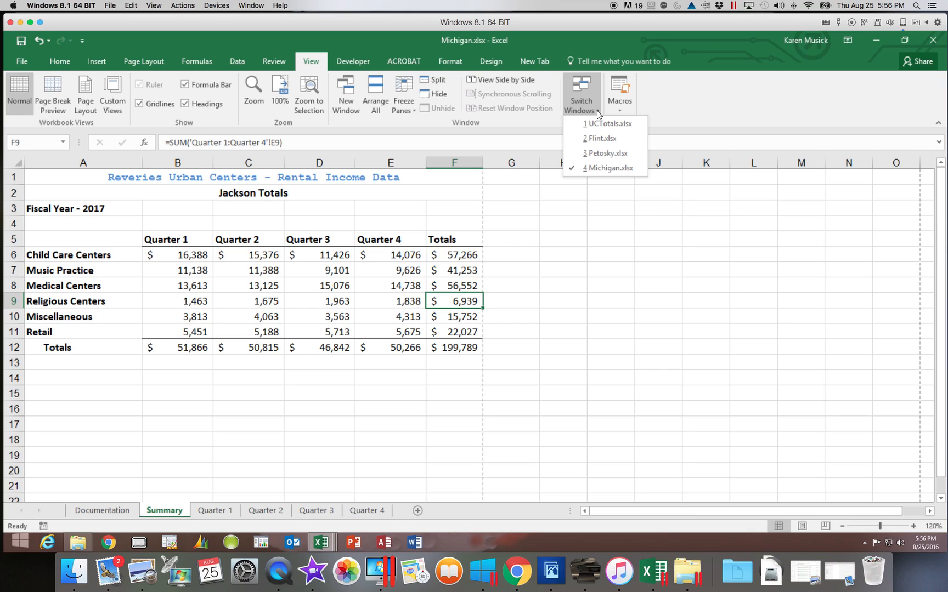
{"action": "left_click", "coordinate": [612, 124]}
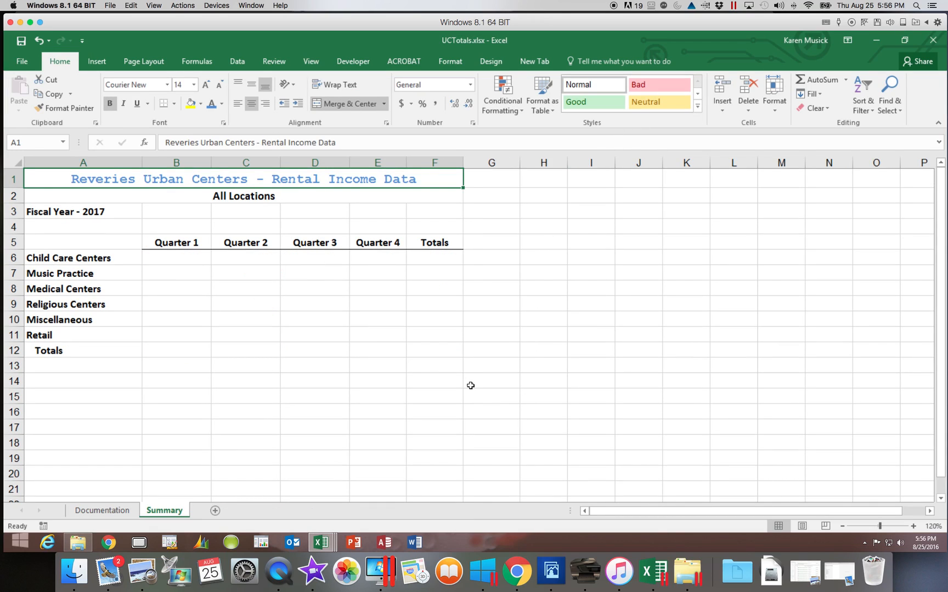
- Arrange all open workbook windows with the Tiled option
{"action": "left_click", "coordinate": [320, 64]}
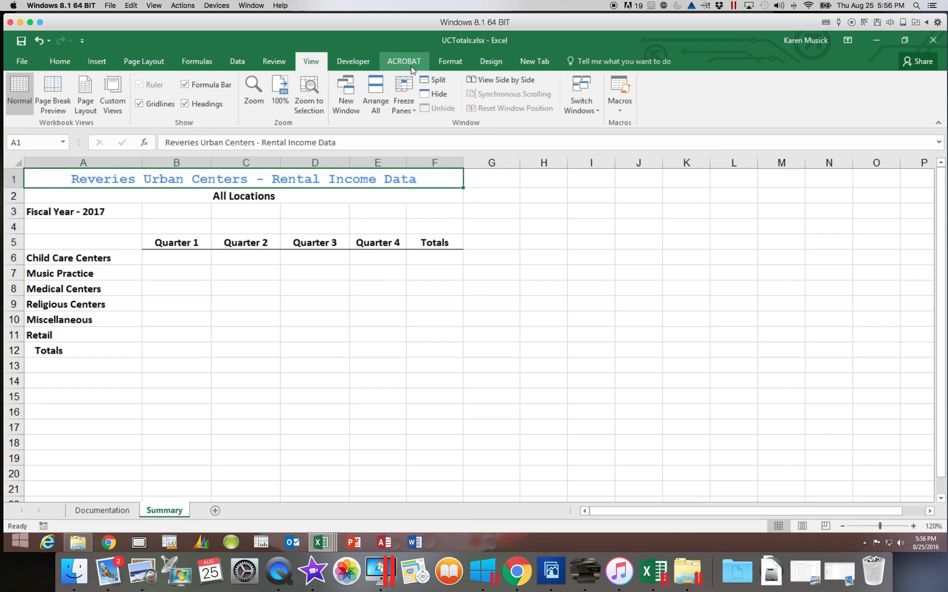
{"action": "left_click", "coordinate": [377, 106]}
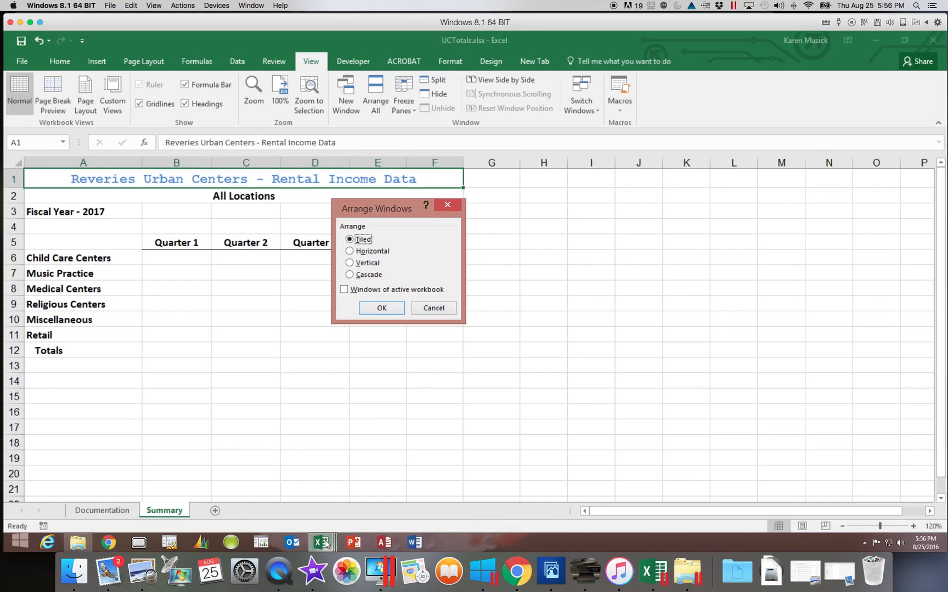
{"action": "mouse_move", "coordinate": [333, 545]}
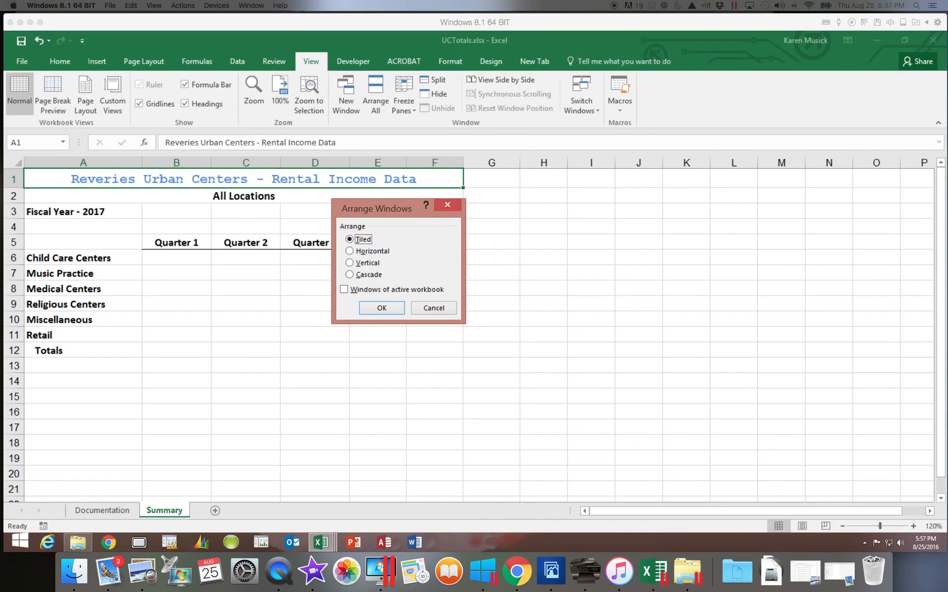
{"action": "left_click", "coordinate": [379, 310]}
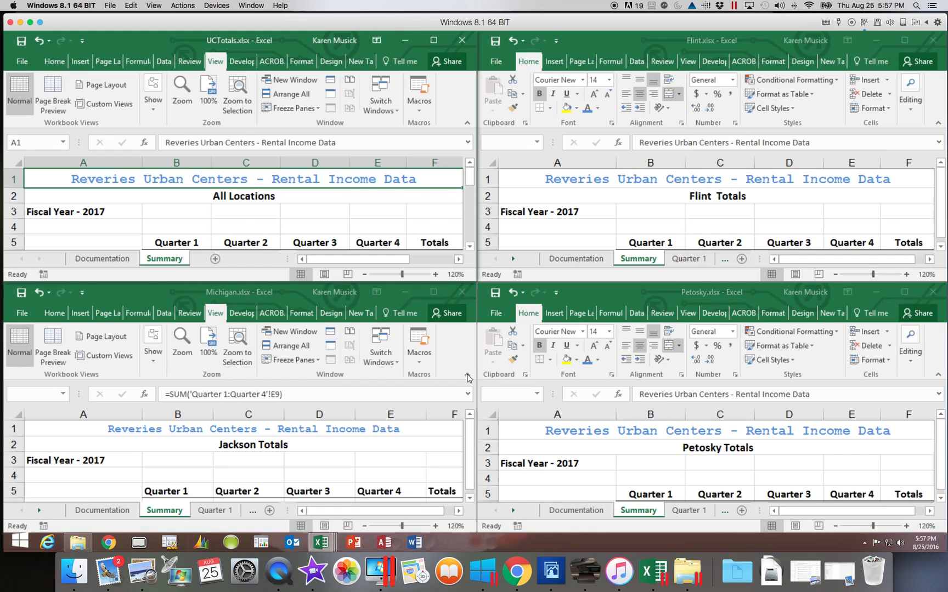
- Collapse the ribbon in the Michigan, Petosky, Flint and UCTotals workbook windows to show more worksheet rows
{"action": "left_click", "coordinate": [467, 376]}
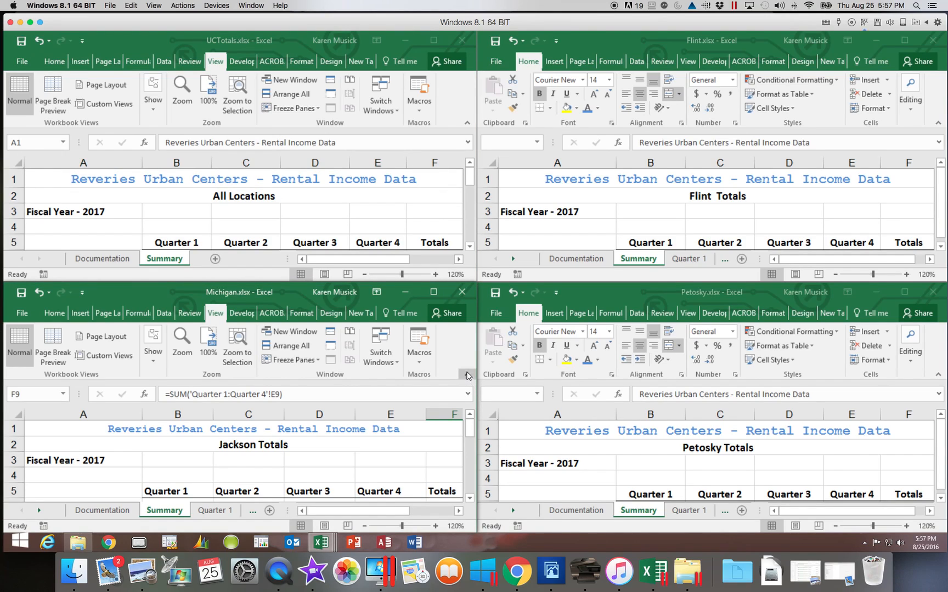
{"action": "left_click", "coordinate": [467, 375]}
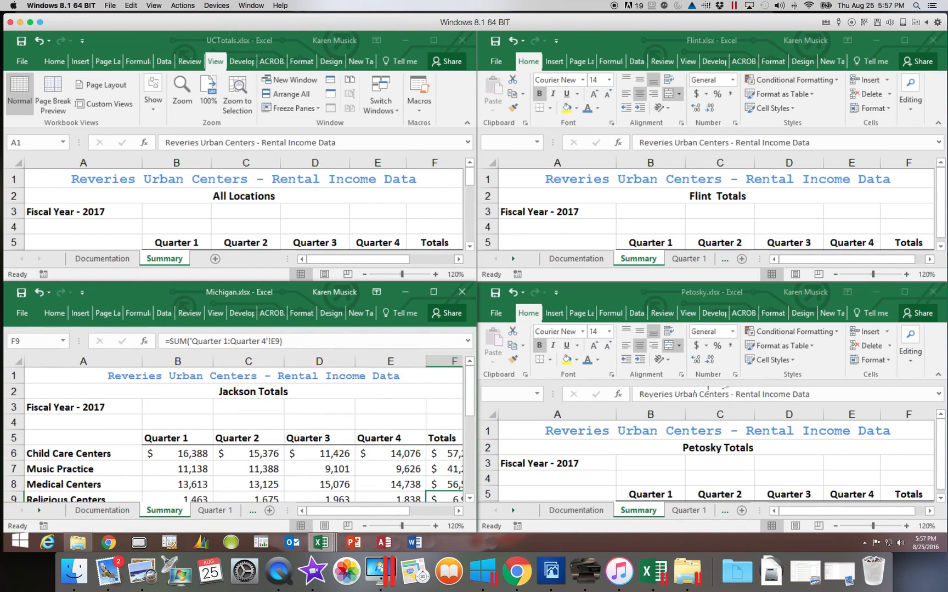
{"action": "left_click", "coordinate": [939, 376]}
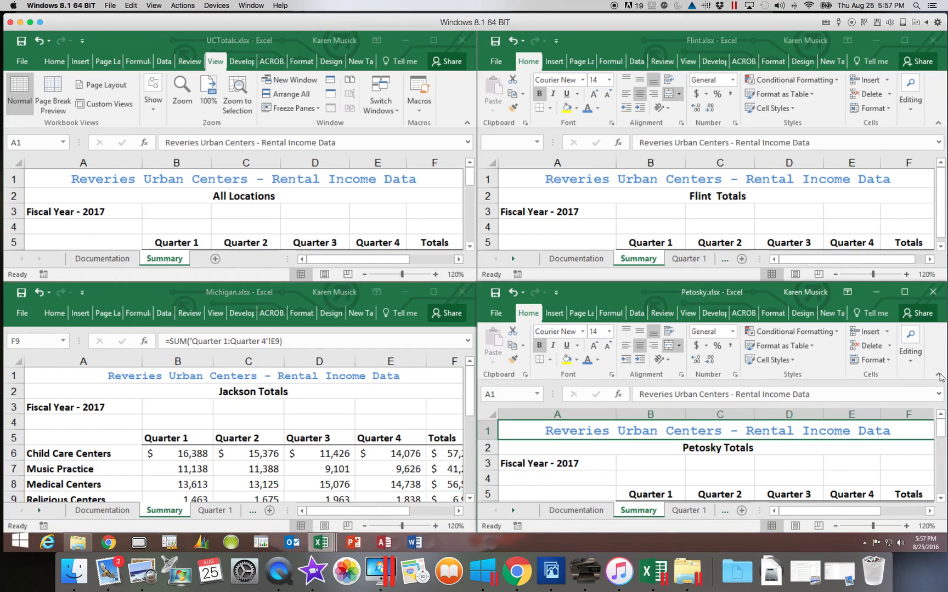
{"action": "left_click", "coordinate": [939, 376]}
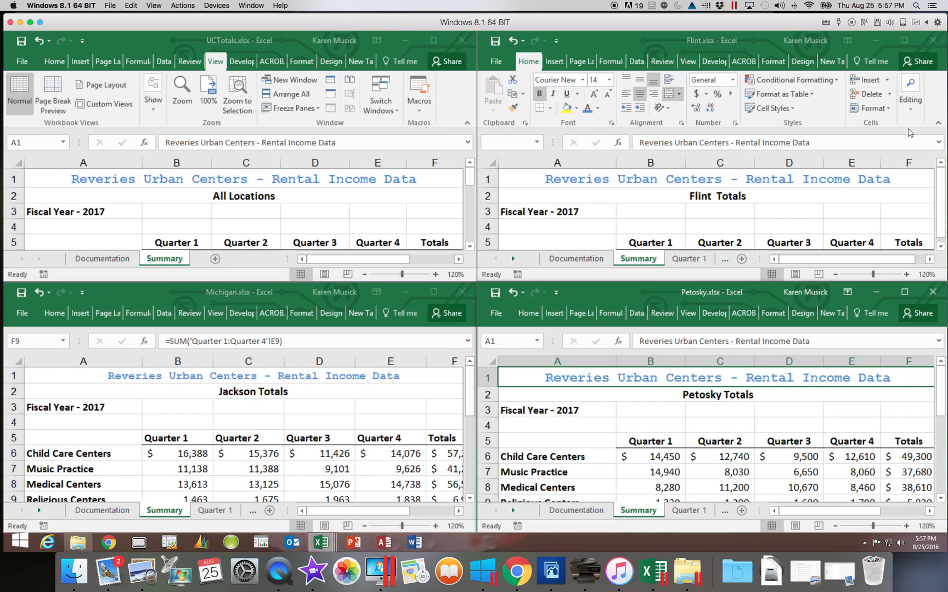
{"action": "left_click", "coordinate": [938, 125]}
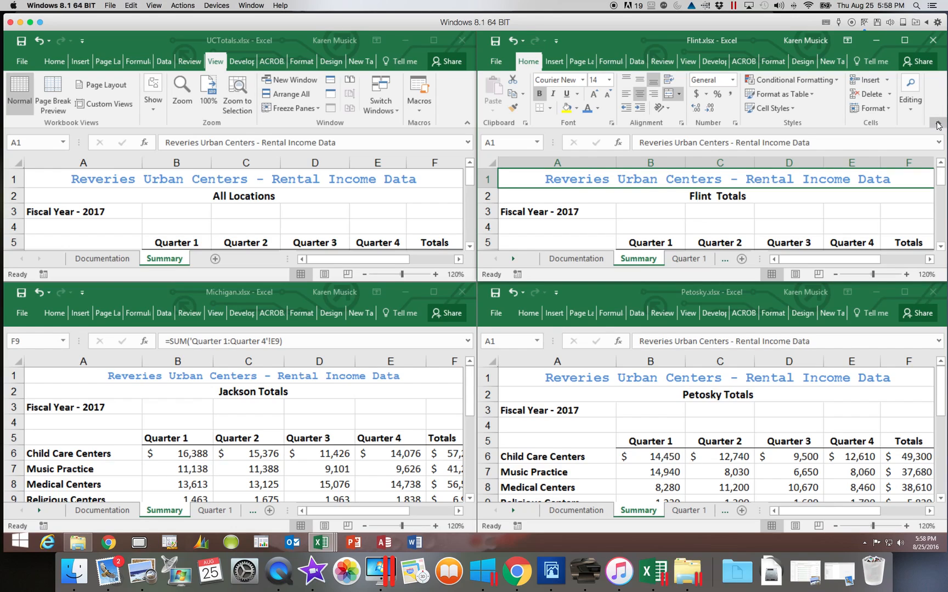
{"action": "left_click", "coordinate": [939, 123]}
{"action": "left_click", "coordinate": [939, 120]}
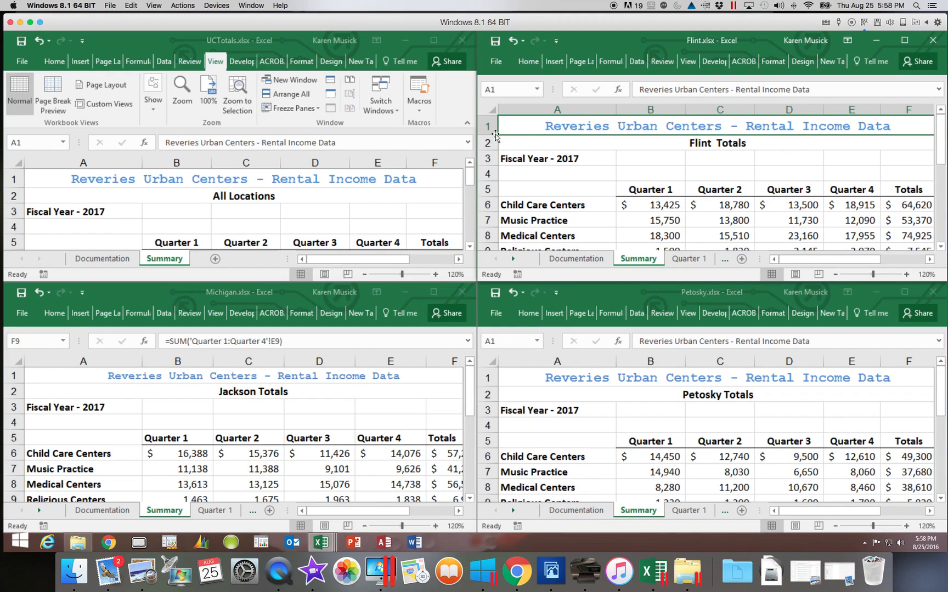
{"action": "left_click", "coordinate": [468, 123]}
{"action": "left_click", "coordinate": [468, 123]}
{"action": "left_click", "coordinate": [468, 124]}
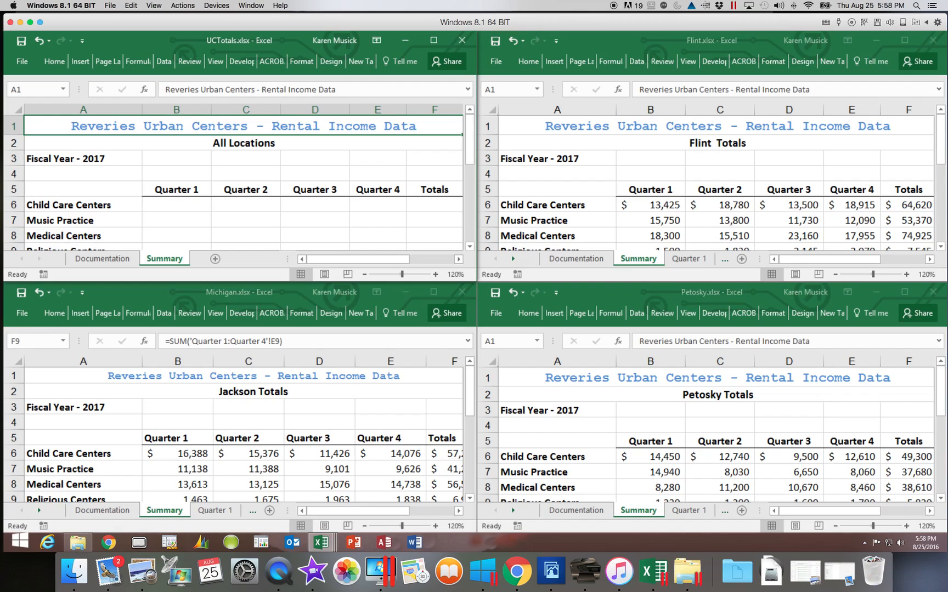
- In UCTotals Summary cell B6, enter a formula adding cell $B$6 of the Flint, Petosky and Michigan Summary sheets
{"action": "left_click", "coordinate": [160, 205]}
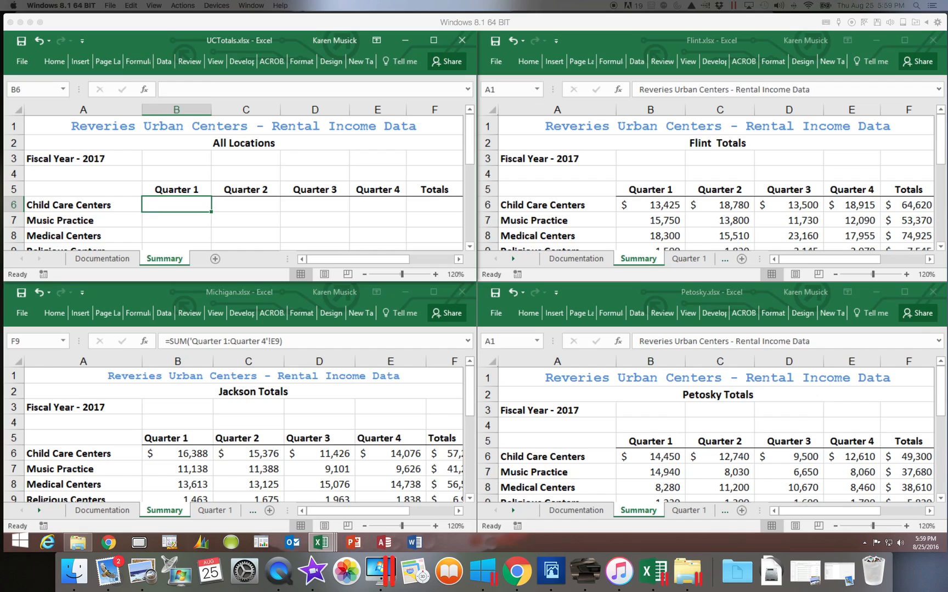
{"action": "left_click", "coordinate": [155, 204]}
{"action": "left_click", "coordinate": [156, 204]}
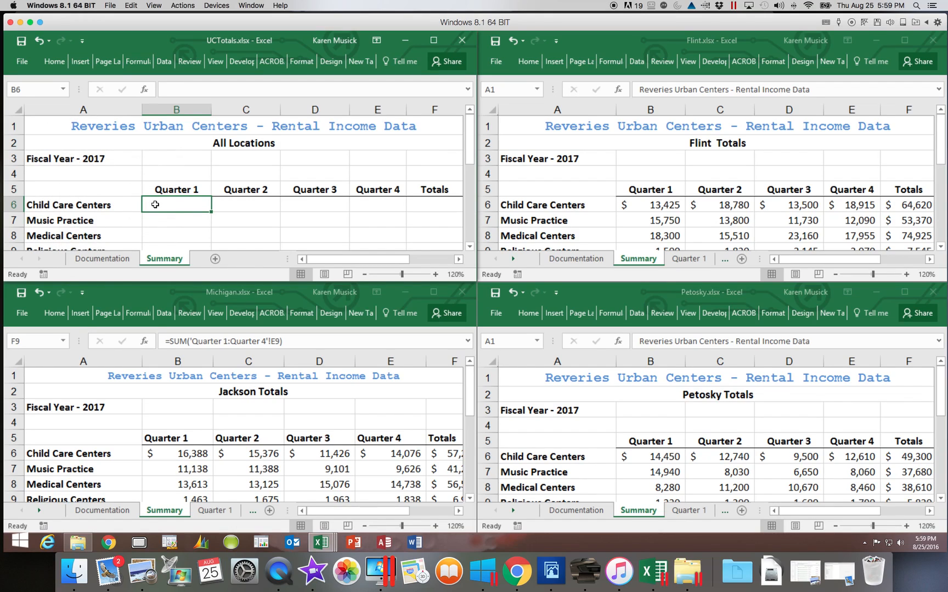
{"action": "type", "text": "="}
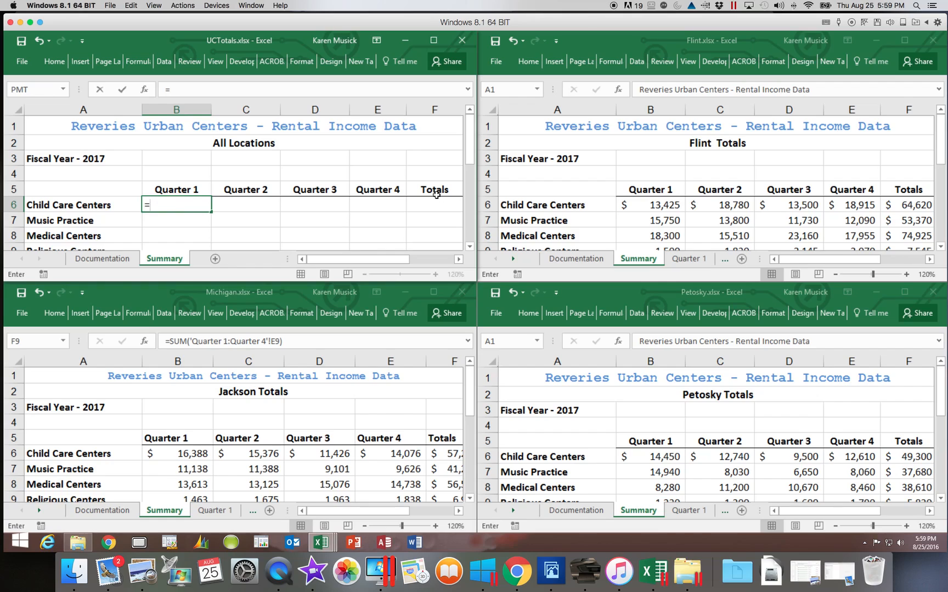
{"action": "left_click", "coordinate": [645, 204]}
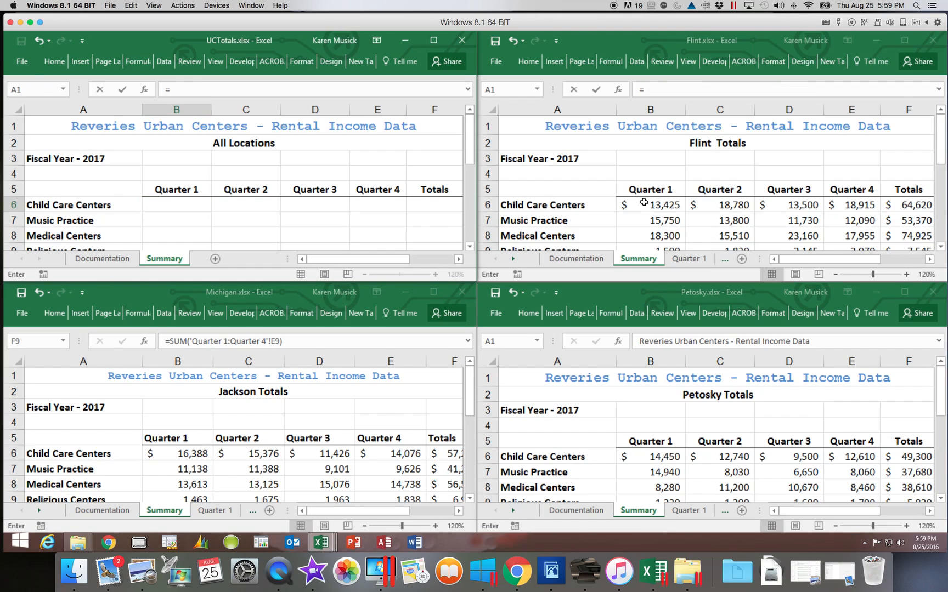
{"action": "left_click", "coordinate": [644, 204]}
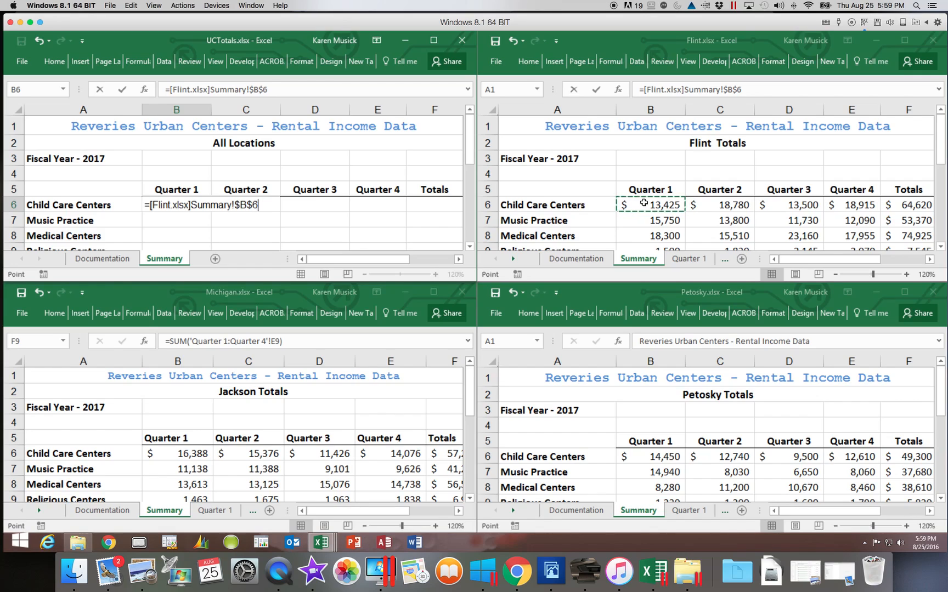
{"action": "type", "text": "+"}
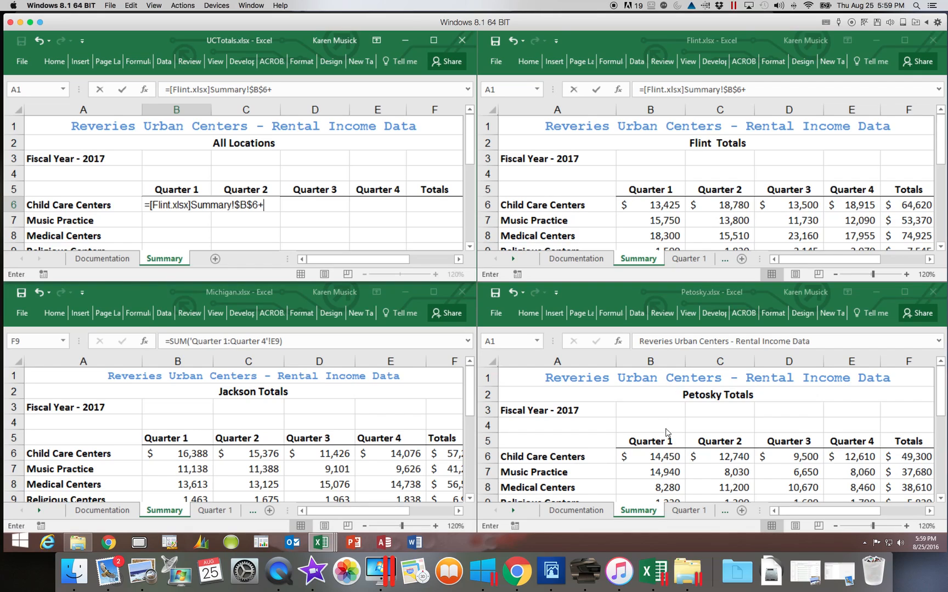
{"action": "left_click", "coordinate": [659, 458]}
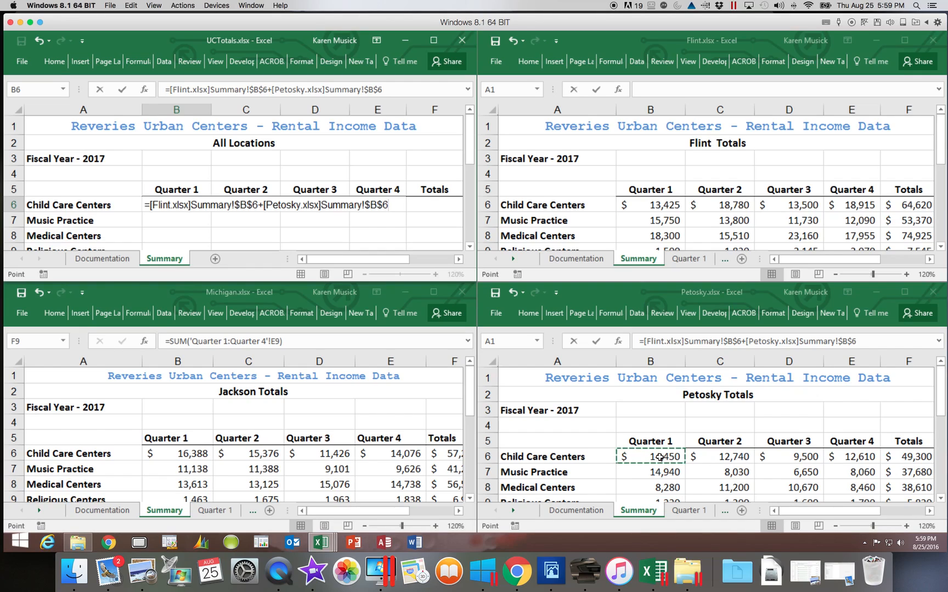
{"action": "type", "text": "+"}
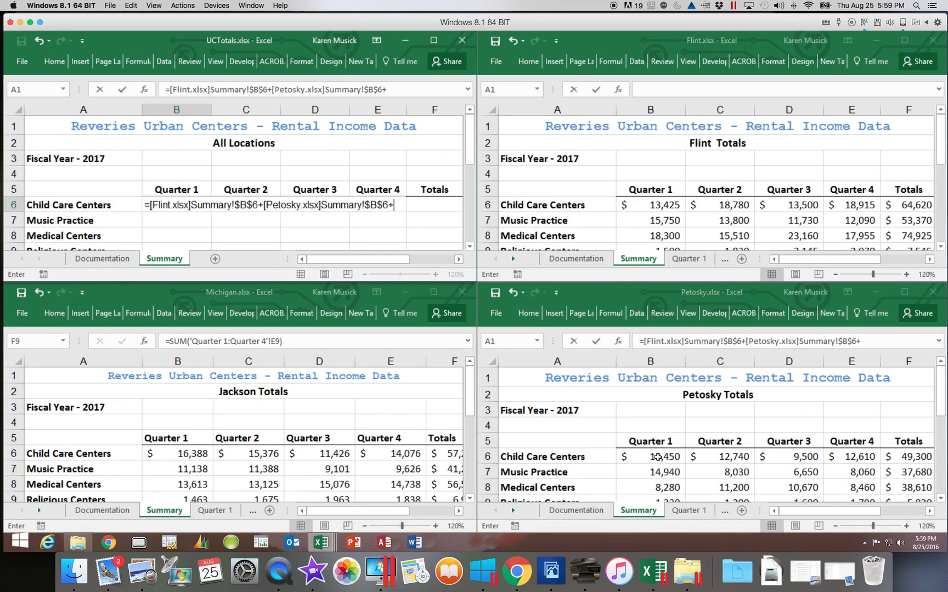
{"action": "left_click", "coordinate": [200, 460]}
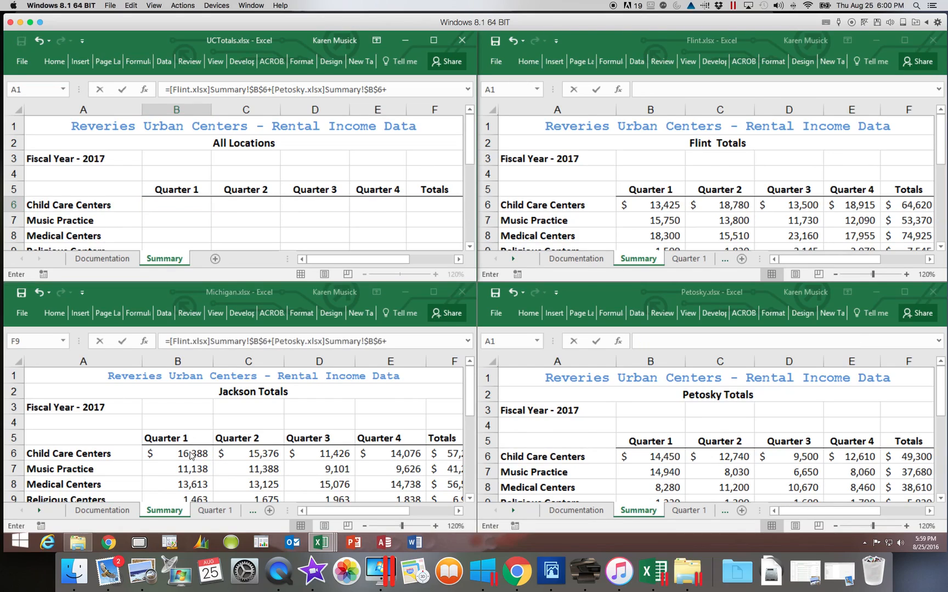
{"action": "left_click", "coordinate": [183, 453]}
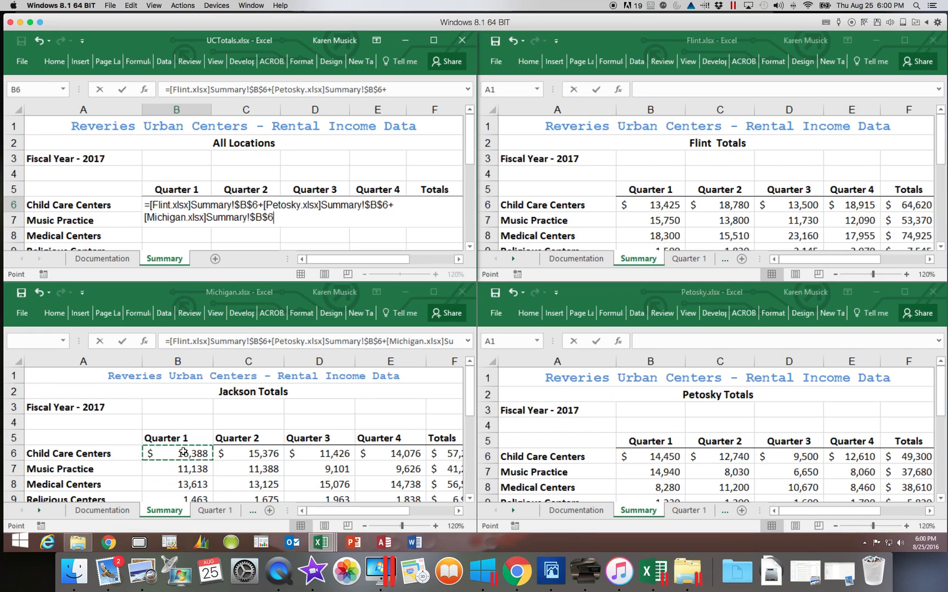
{"action": "key", "text": "Return"}
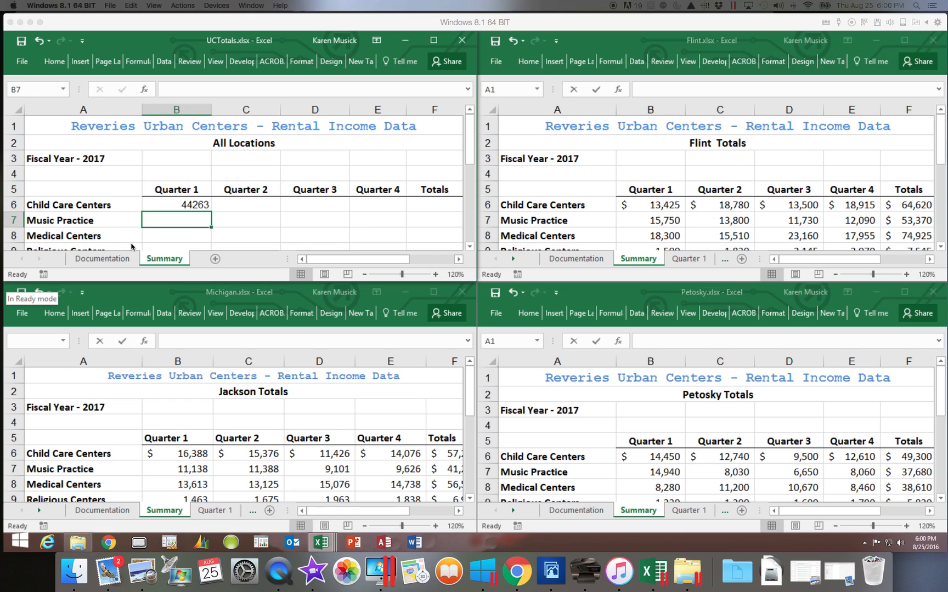
- In UCTotals Summary cell C6, enter a formula adding cell $C$6 of the Flint, Petosky and Michigan Summary sheets
{"action": "left_click", "coordinate": [259, 208]}
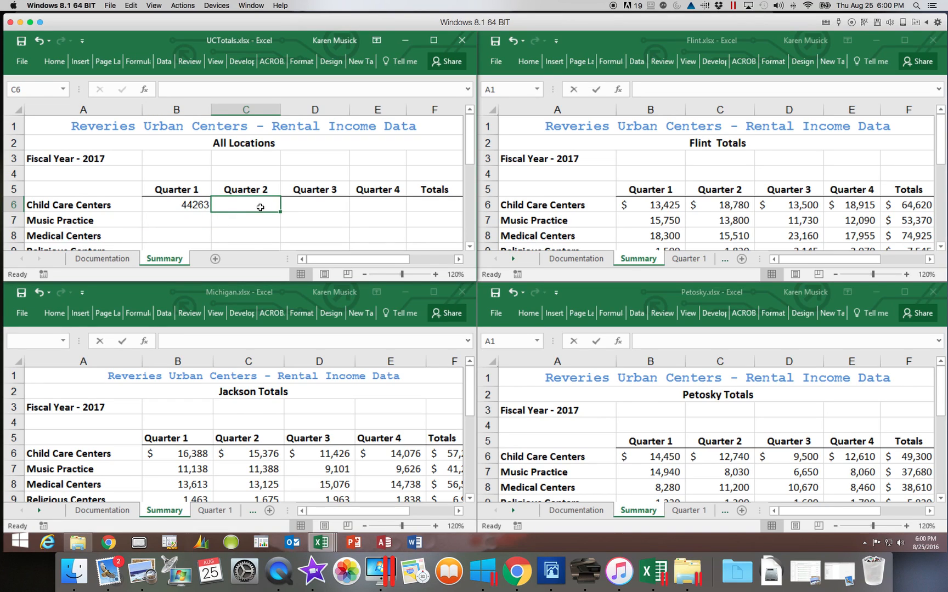
{"action": "type", "text": "="}
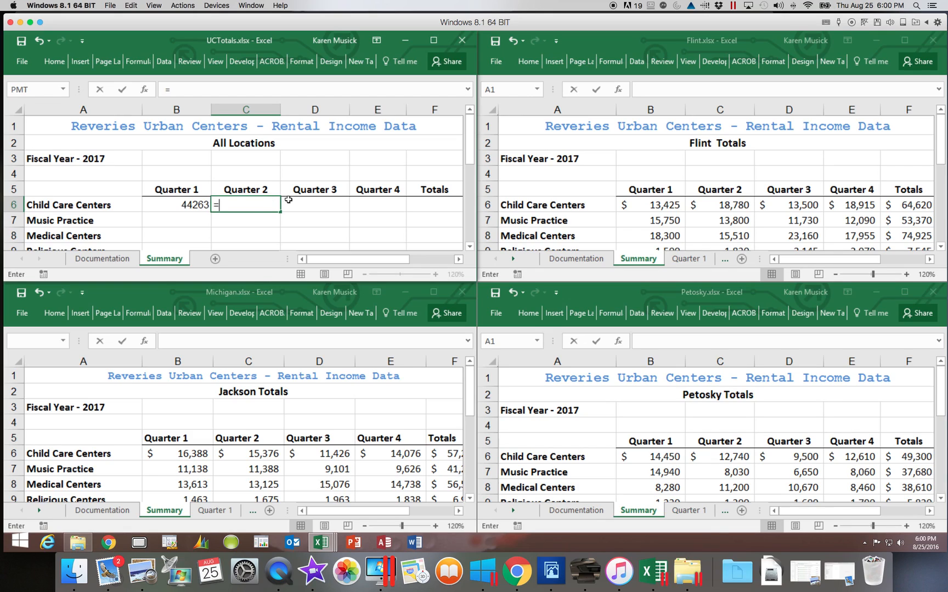
{"action": "left_click", "coordinate": [712, 206]}
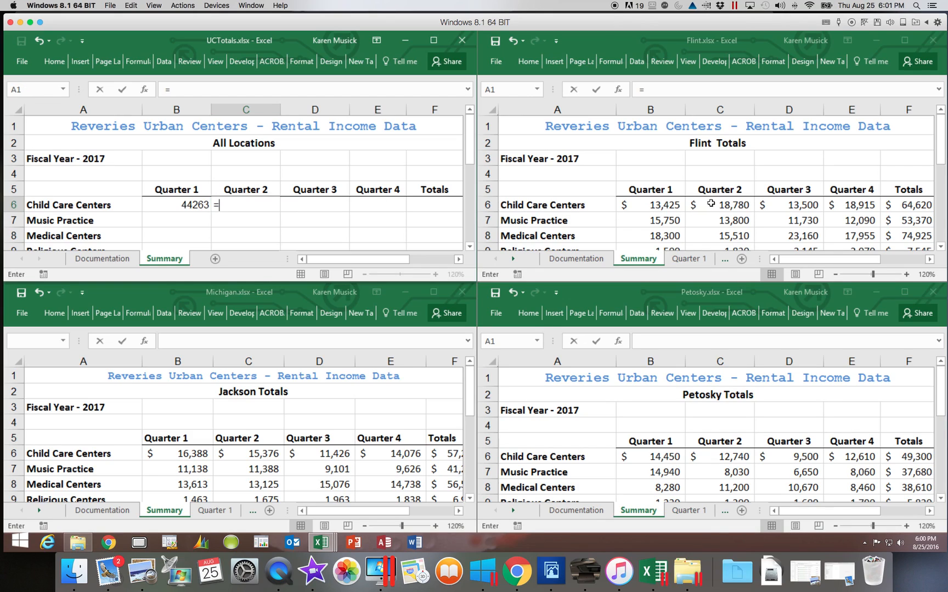
{"action": "left_click", "coordinate": [713, 205]}
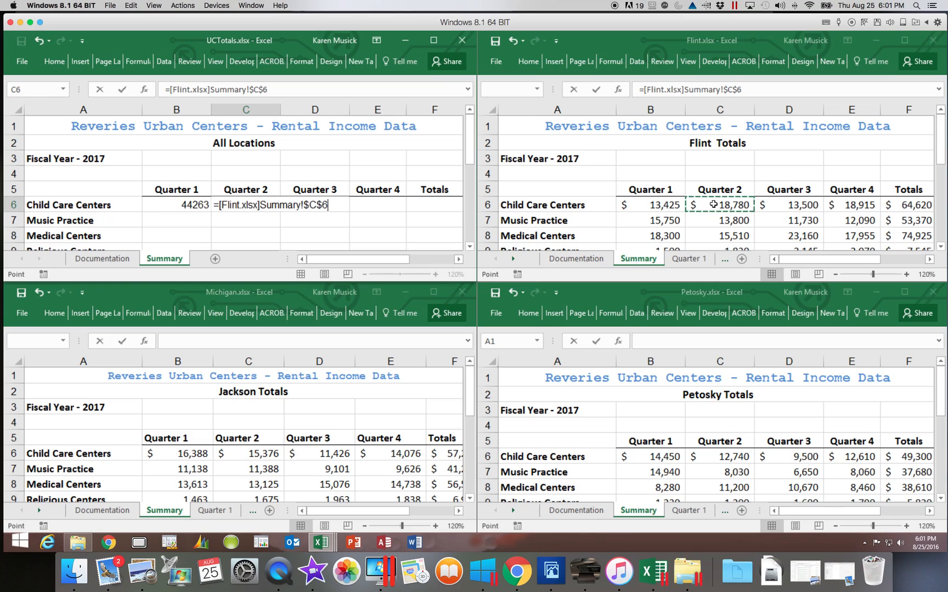
{"action": "type", "text": "+"}
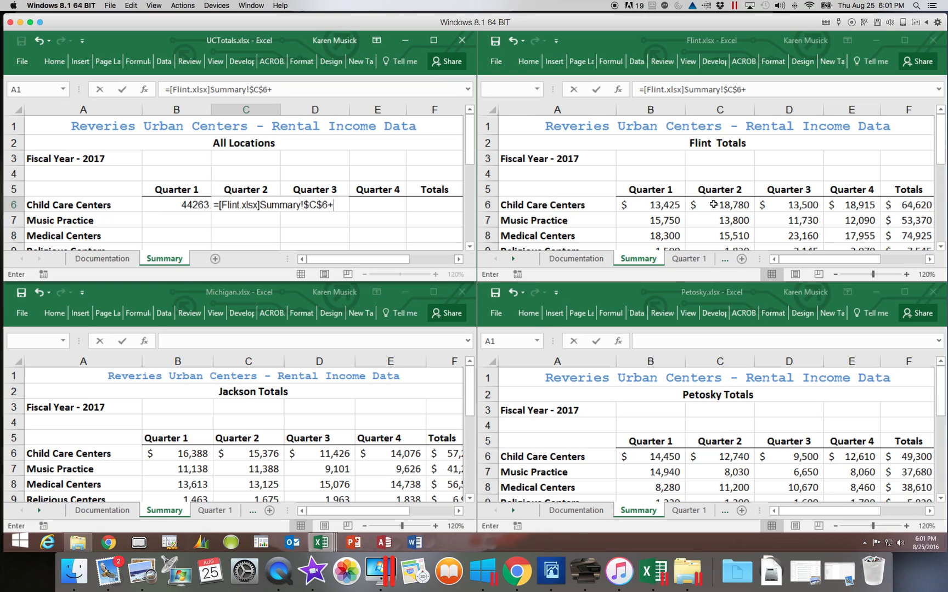
{"action": "left_click", "coordinate": [722, 457]}
{"action": "left_click", "coordinate": [721, 456]}
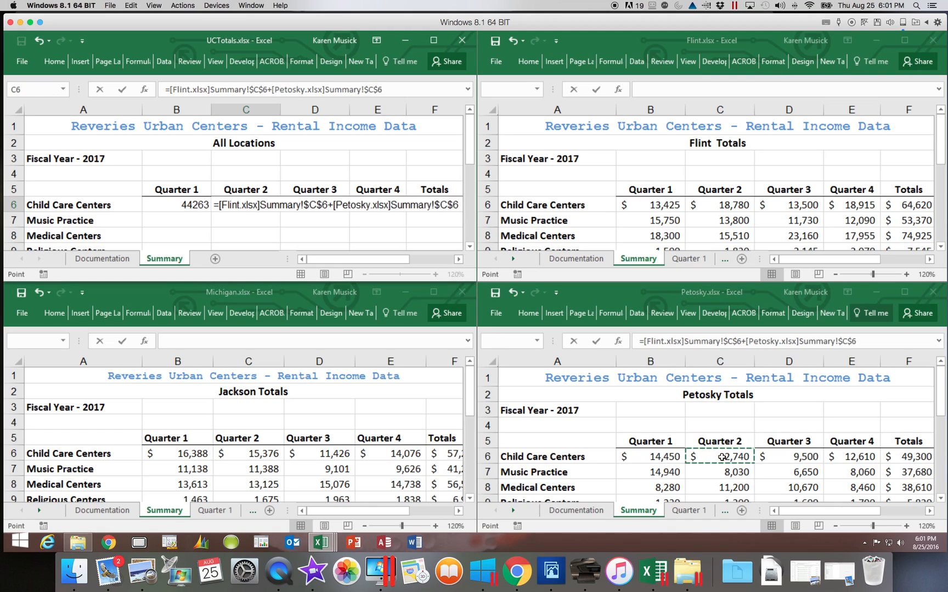
{"action": "type", "text": "+"}
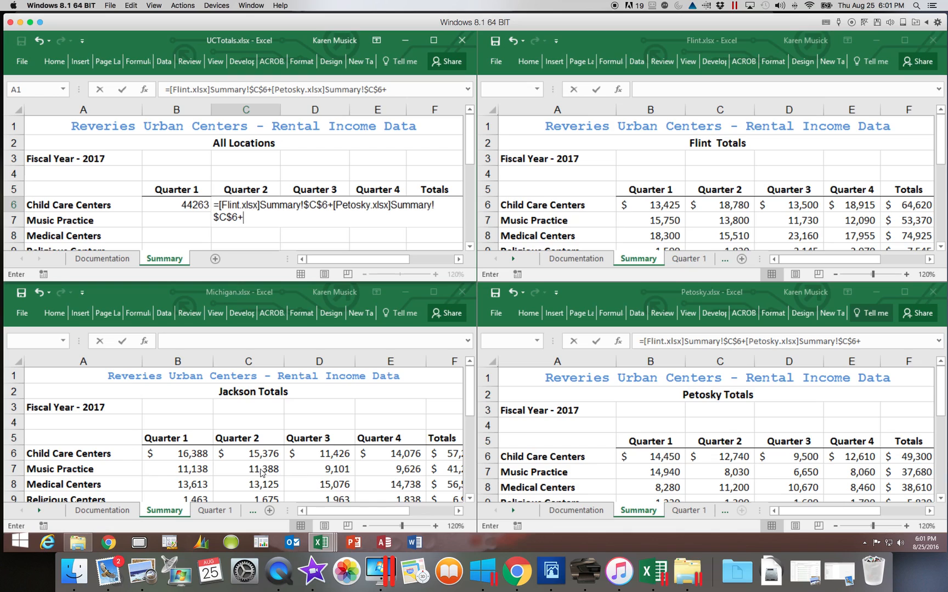
{"action": "left_click", "coordinate": [249, 454]}
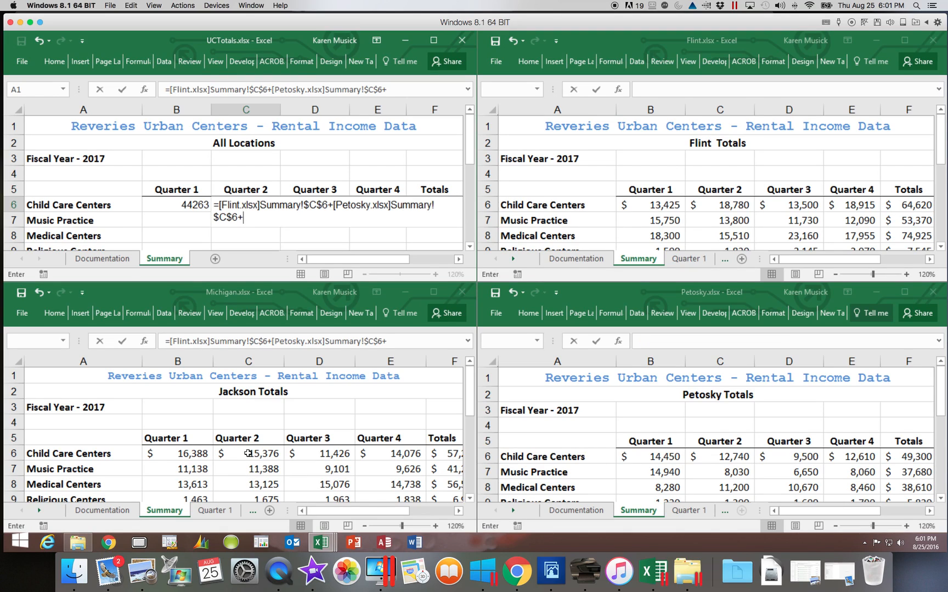
{"action": "left_click", "coordinate": [249, 454]}
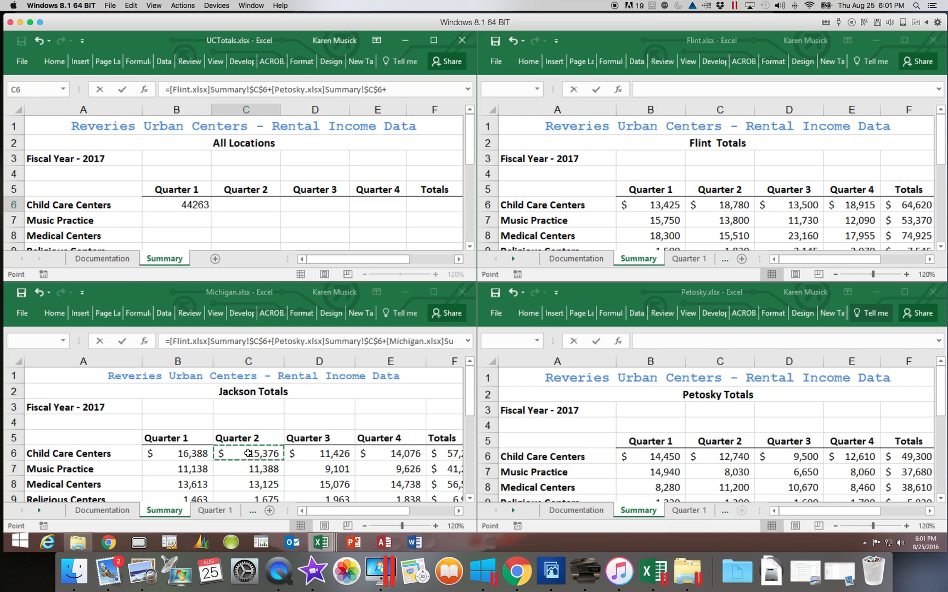
{"action": "key", "text": "Return"}
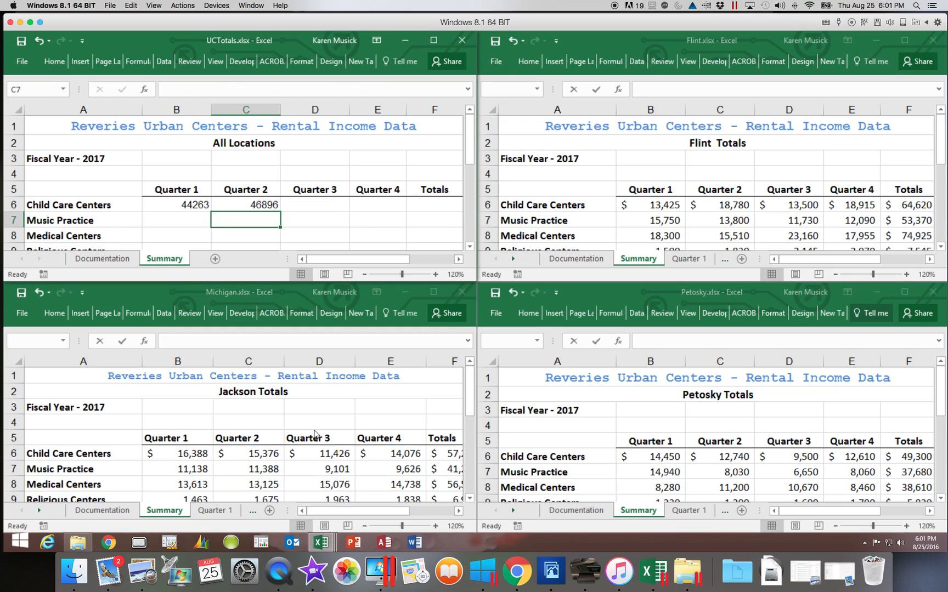
- In UCTotals Summary cell D6, enter a formula adding cell $D$6 of the Flint, Petosky and Michigan Summary sheets
{"action": "left_click", "coordinate": [329, 205]}
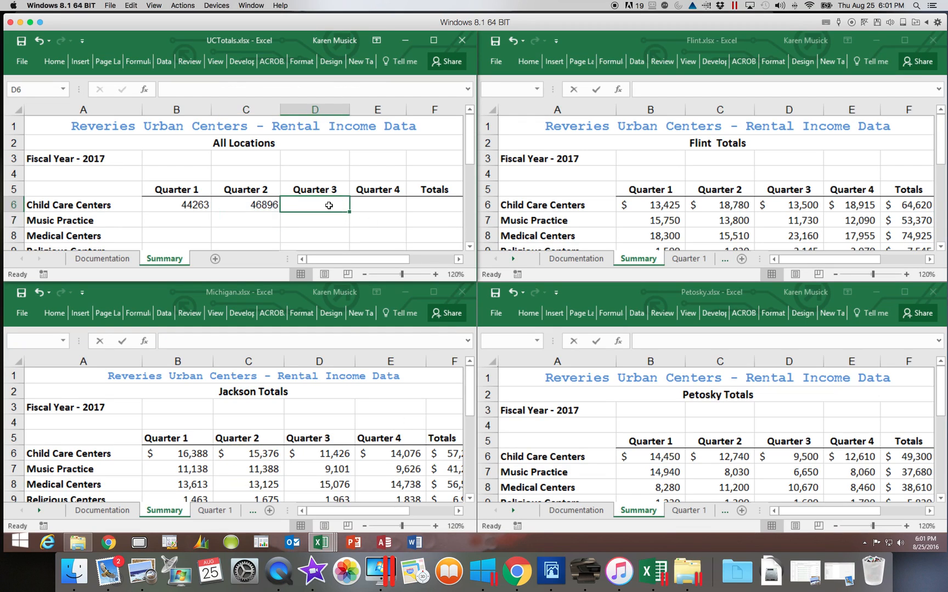
{"action": "type", "text": "="}
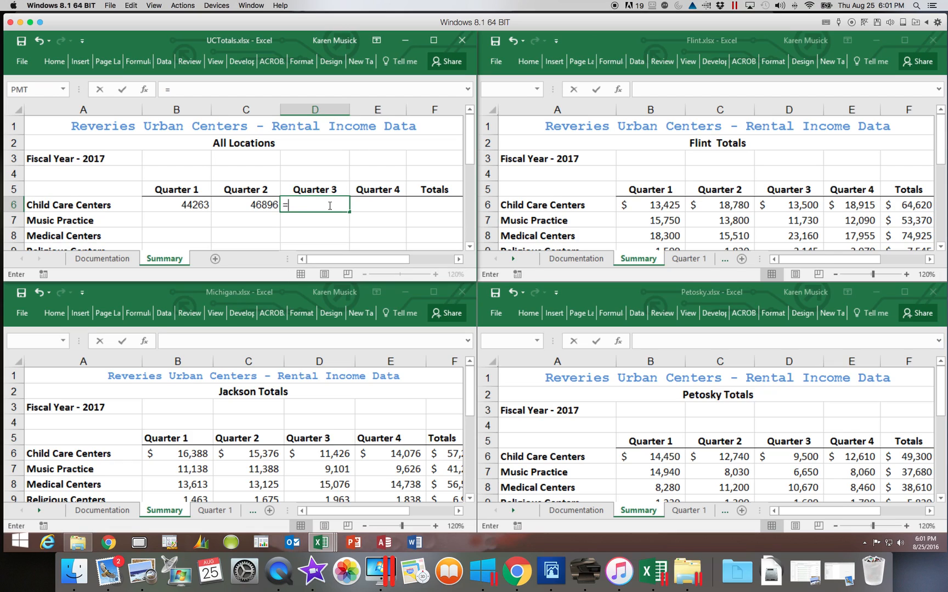
{"action": "left_click", "coordinate": [791, 204]}
{"action": "type", "text": "+"}
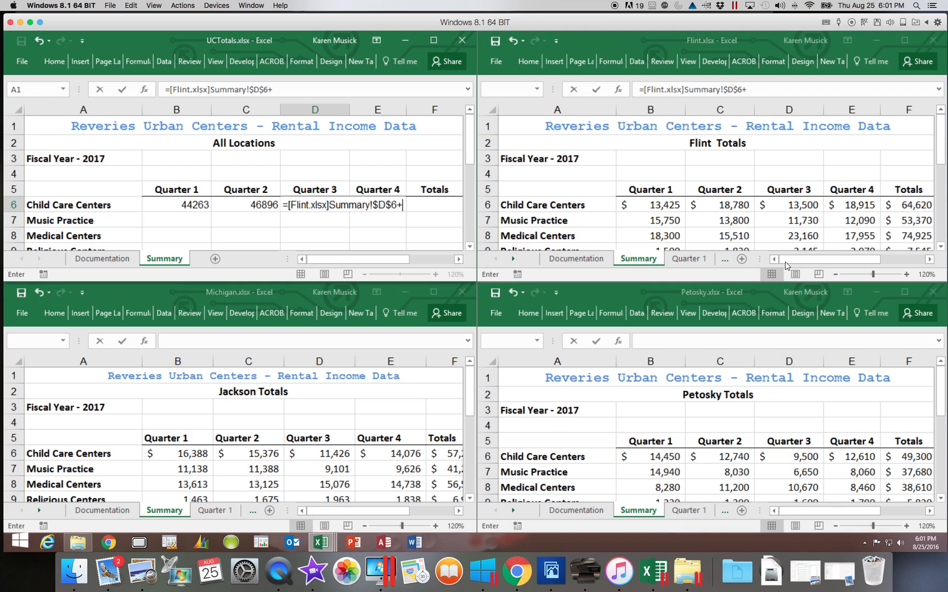
{"action": "left_click", "coordinate": [804, 456]}
{"action": "type", "text": "+"}
{"action": "left_click", "coordinate": [331, 451]}
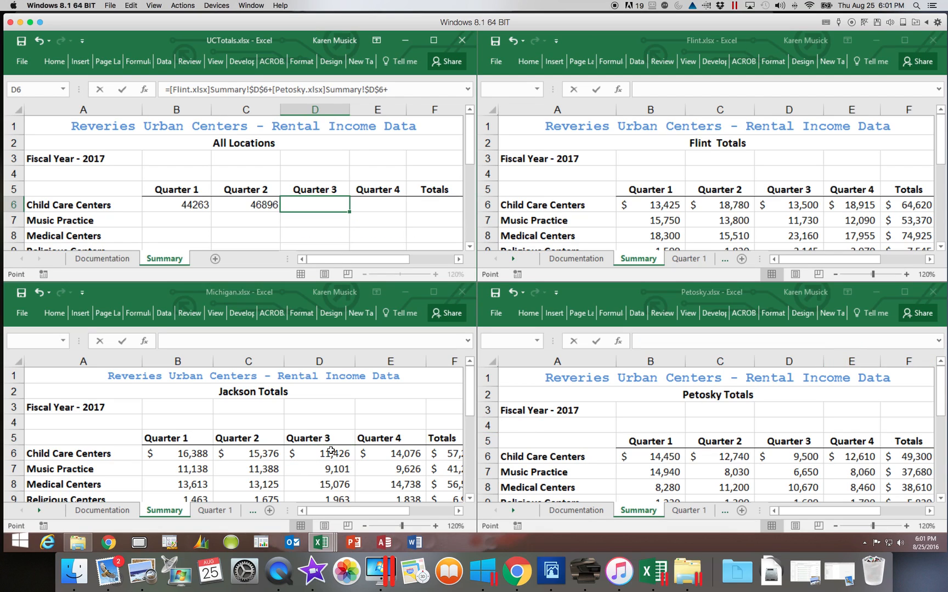
{"action": "key", "text": "Return"}
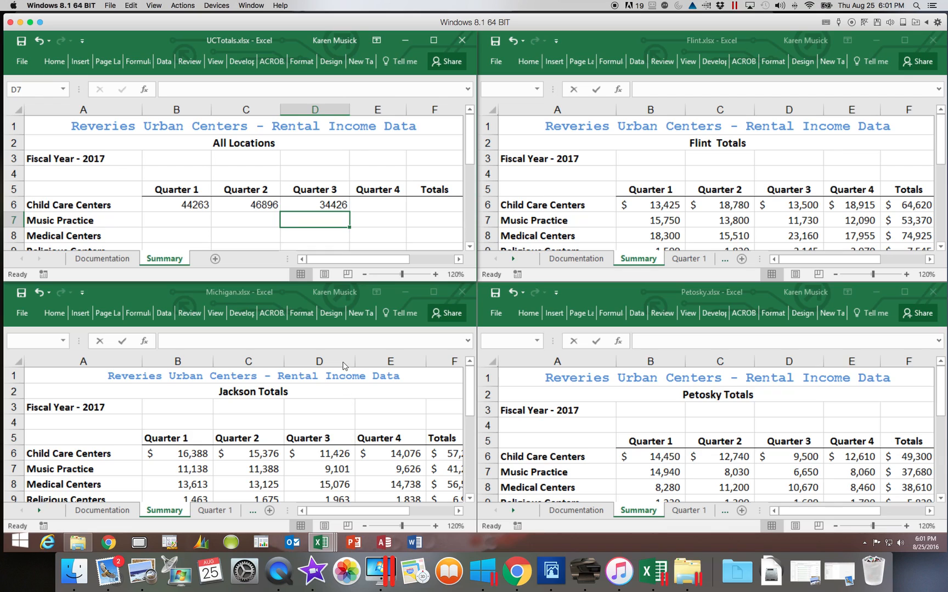
{"action": "left_click", "coordinate": [393, 205]}
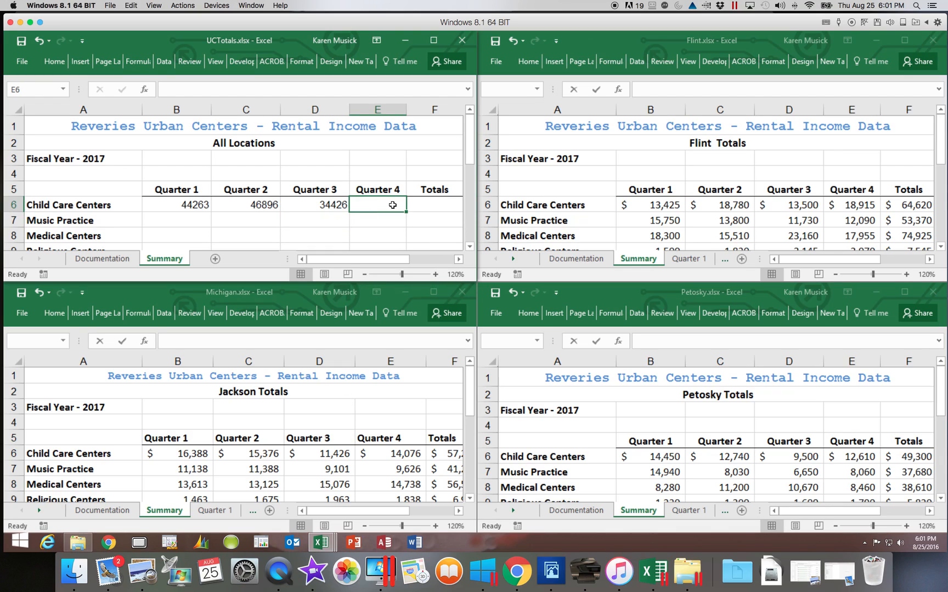
{"action": "type", "text": "="}
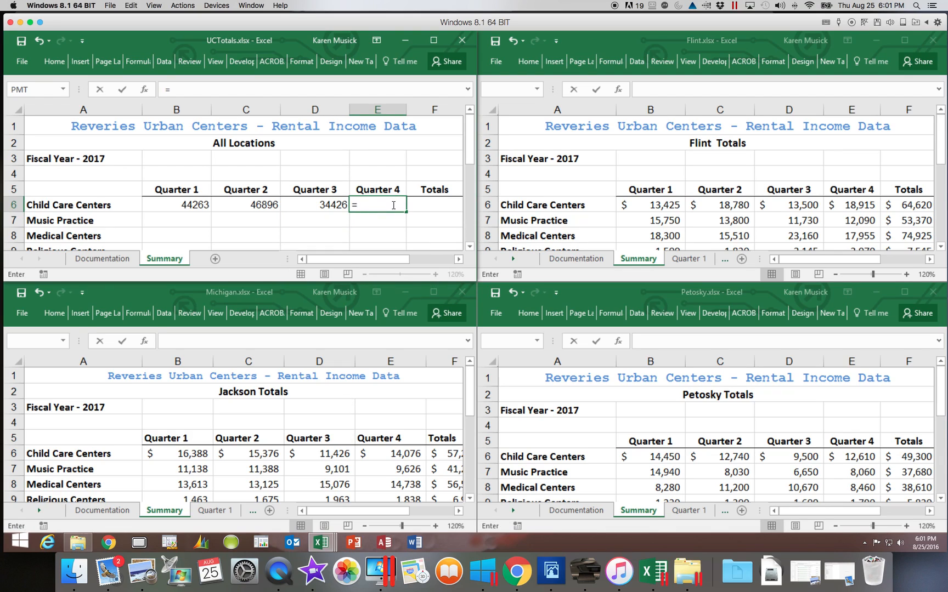
{"action": "scroll", "coordinate": [393, 205], "scroll_direction": "down", "scroll_amount": 1}
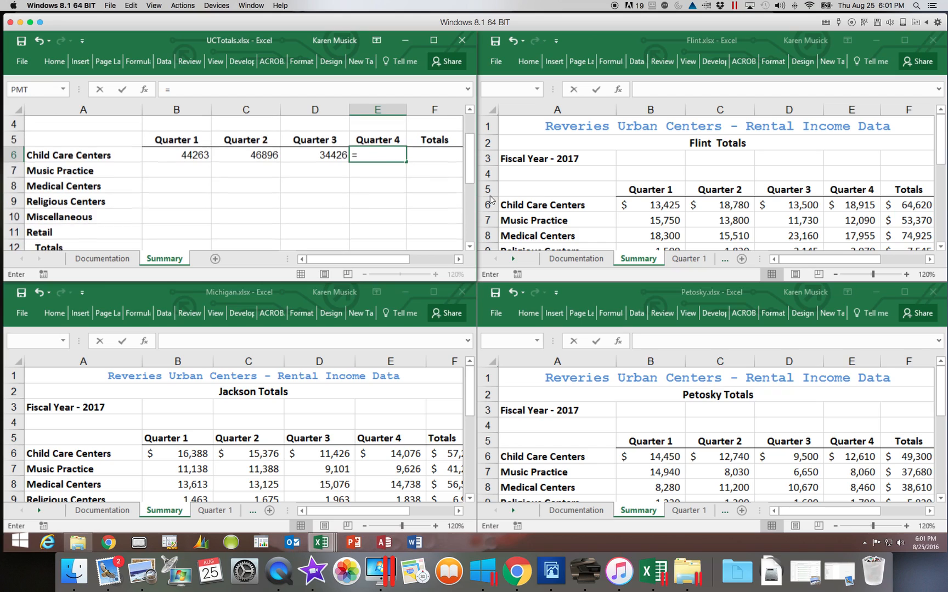
{"action": "left_click", "coordinate": [844, 205]}
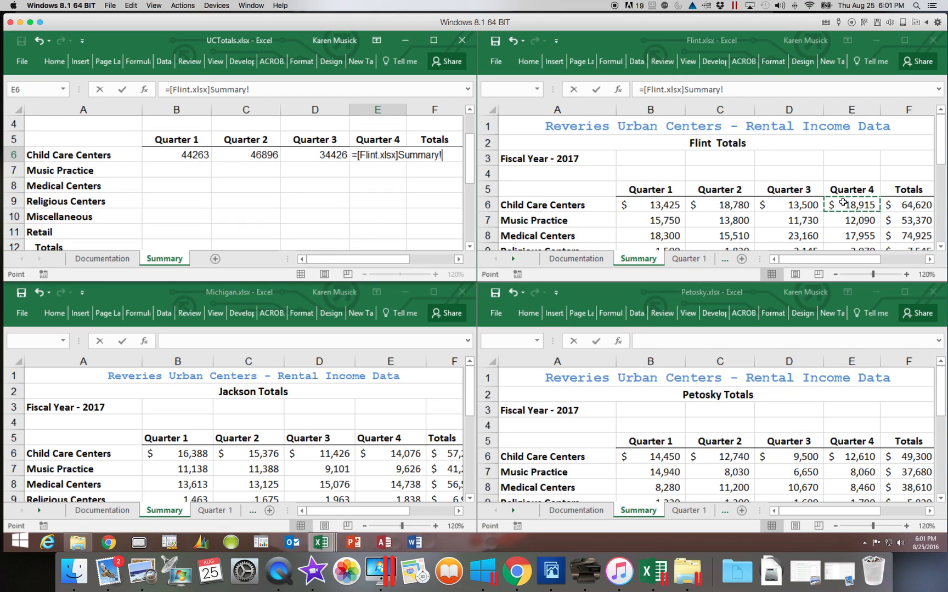
{"action": "type", "text": "+"}
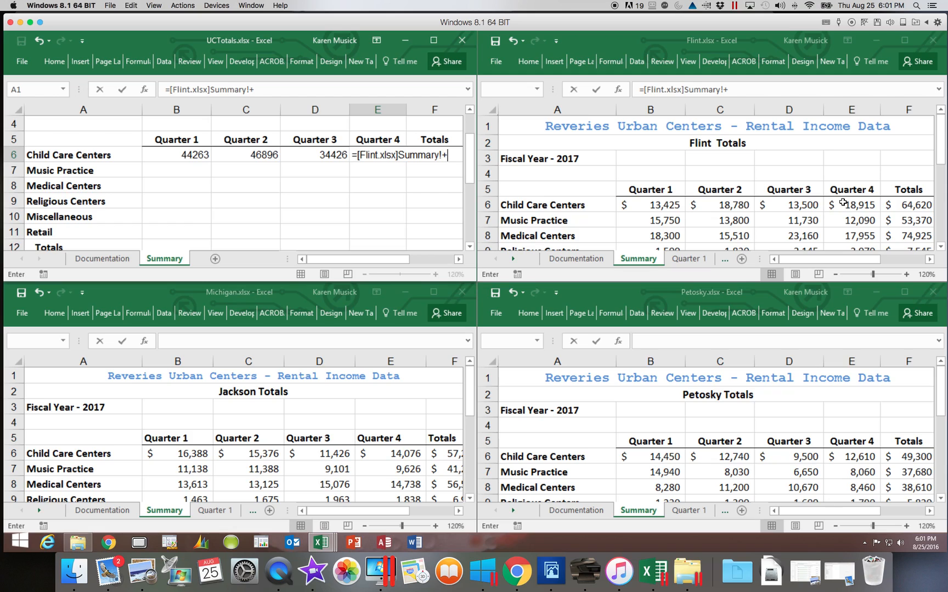
{"action": "left_click", "coordinate": [847, 450]}
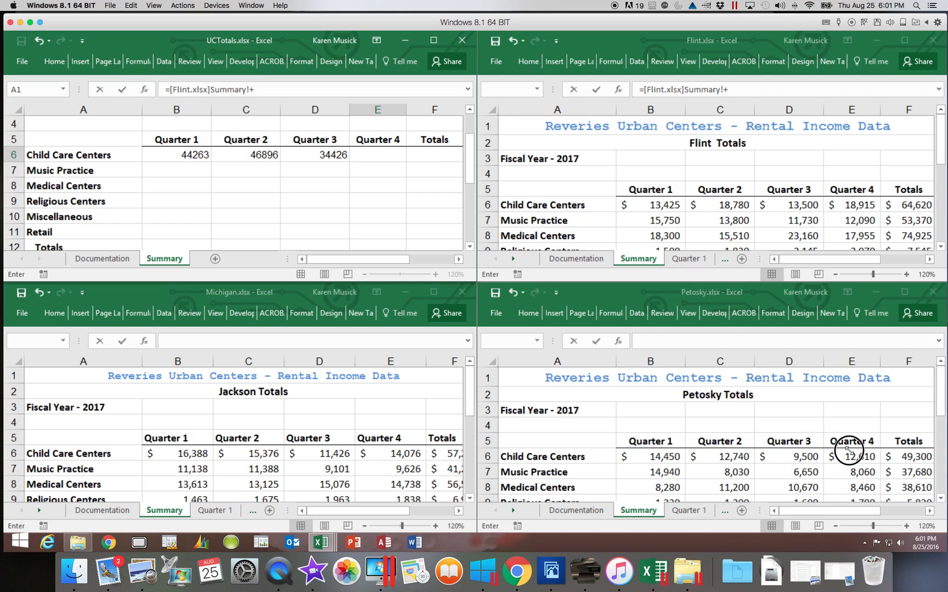
{"action": "type", "text": "+"}
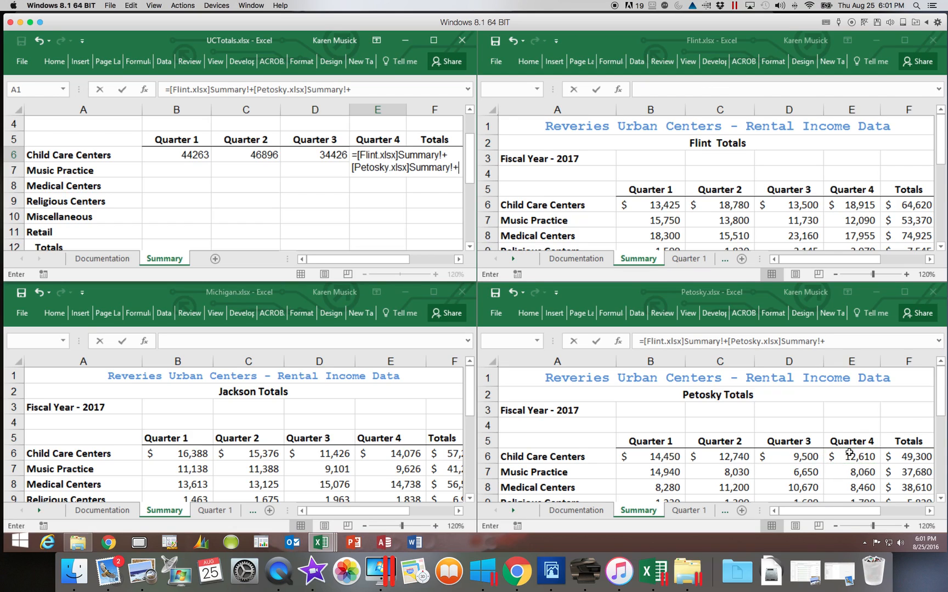
{"action": "left_click", "coordinate": [412, 455]}
{"action": "key", "text": "Return"}
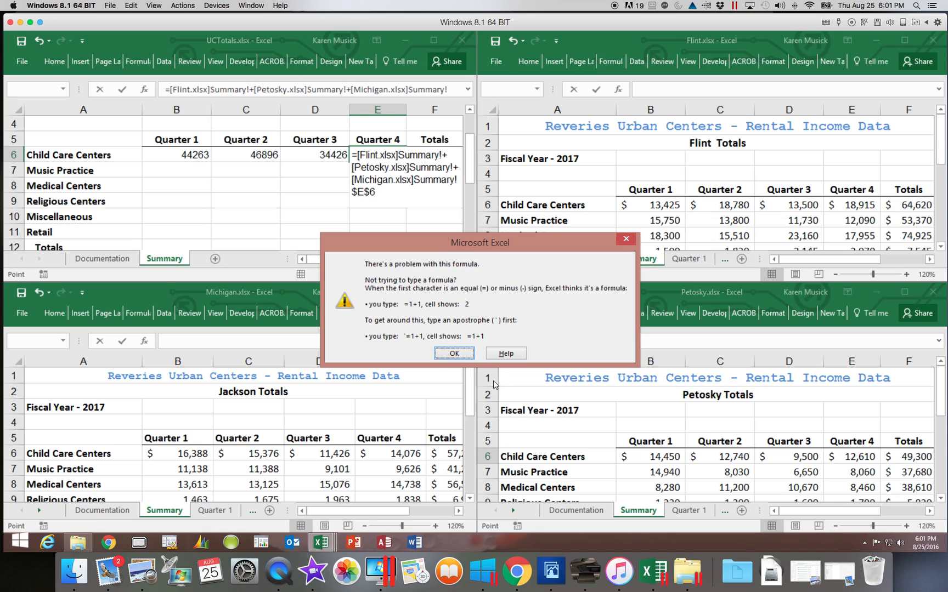
{"action": "left_click", "coordinate": [454, 353]}
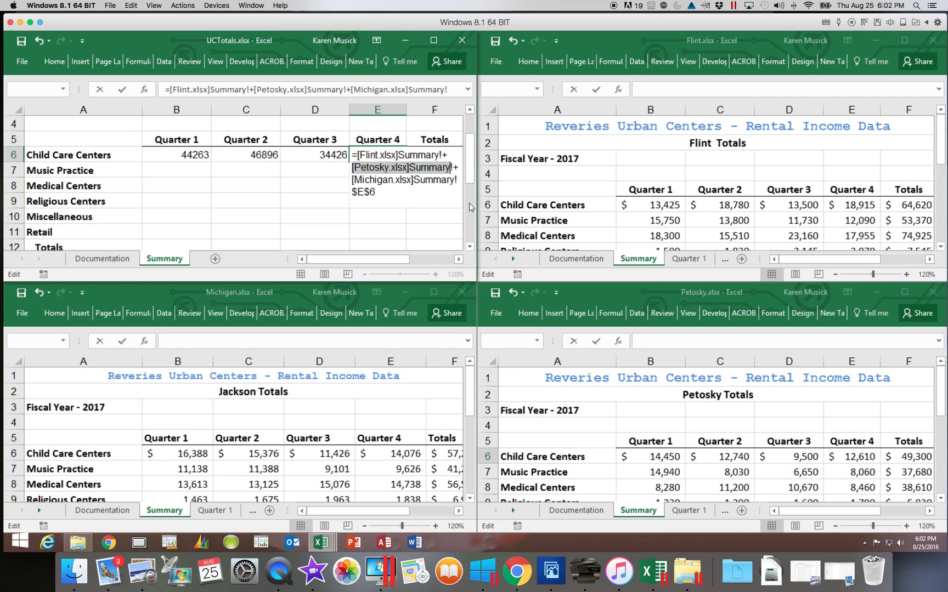
{"action": "left_click_drag", "start_coordinate": [442, 155], "coordinate": [359, 156]}
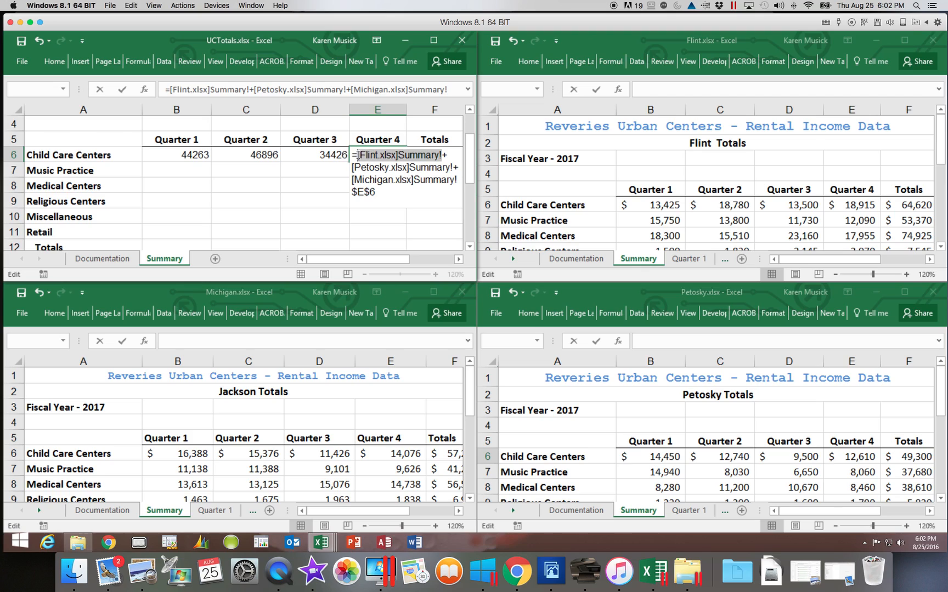
{"action": "left_click", "coordinate": [770, 218]}
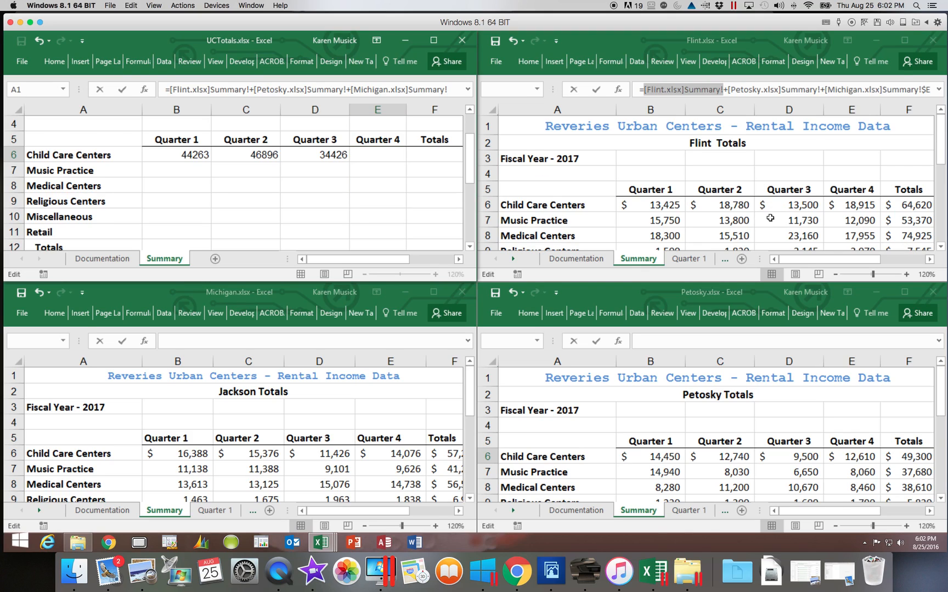
{"action": "left_click", "coordinate": [859, 205]}
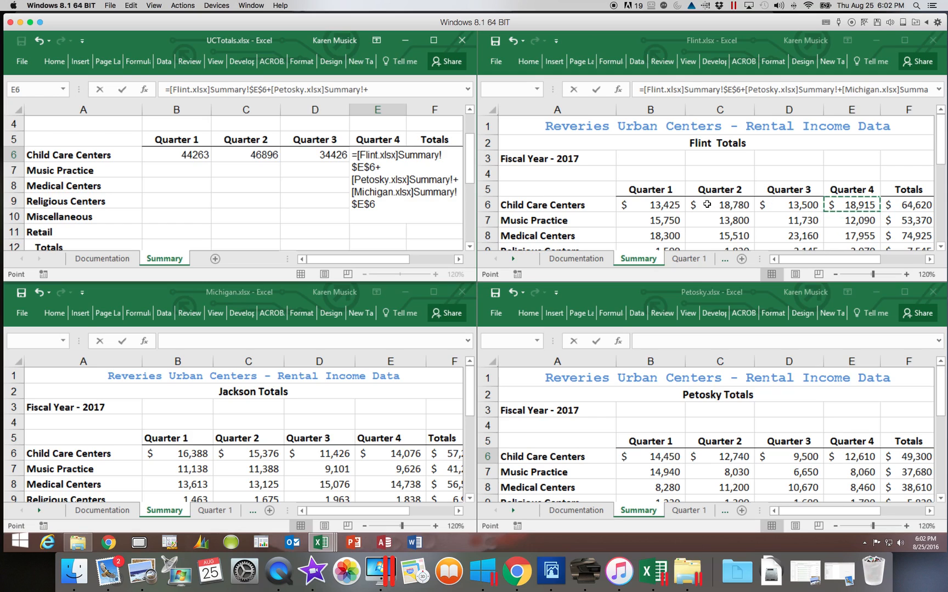
{"action": "left_click", "coordinate": [451, 179]}
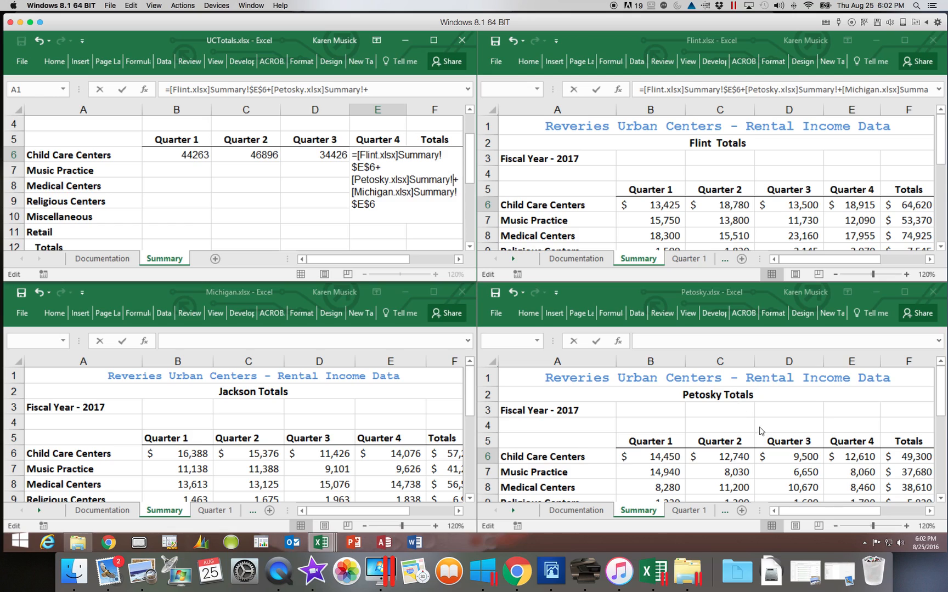
{"action": "left_click", "coordinate": [851, 456]}
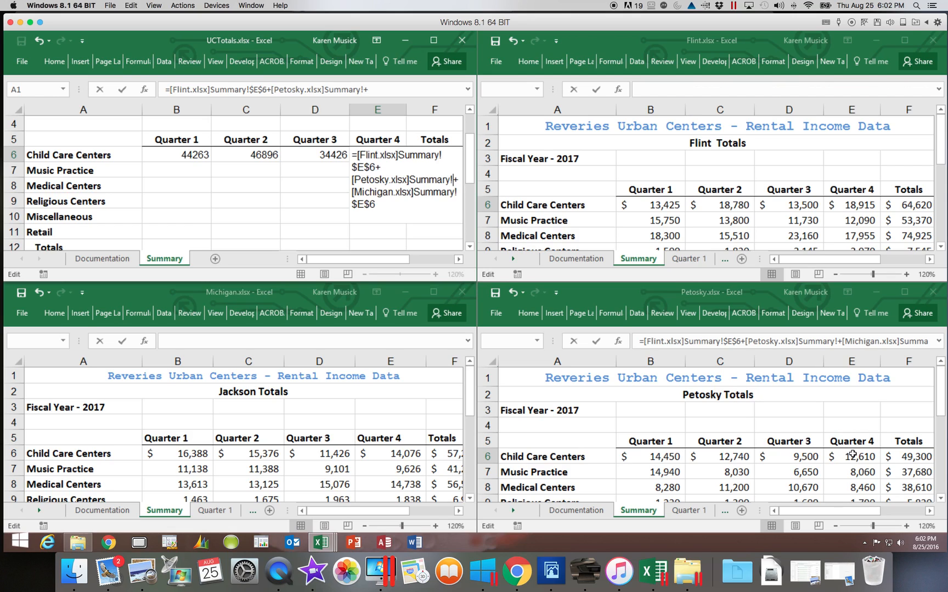
{"action": "left_click", "coordinate": [854, 456]}
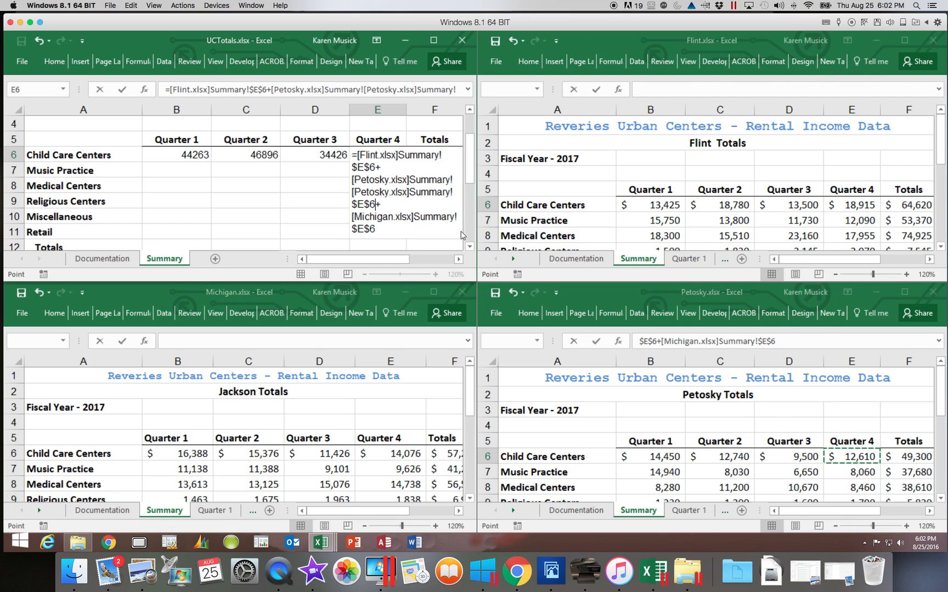
{"action": "left_click_drag", "start_coordinate": [452, 180], "coordinate": [352, 180]}
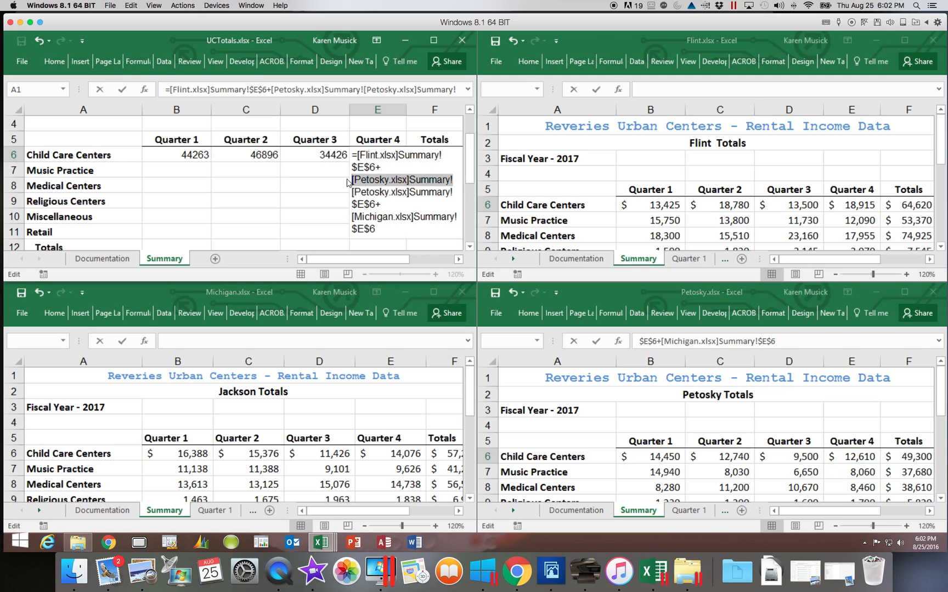
{"action": "key", "text": "Escape"}
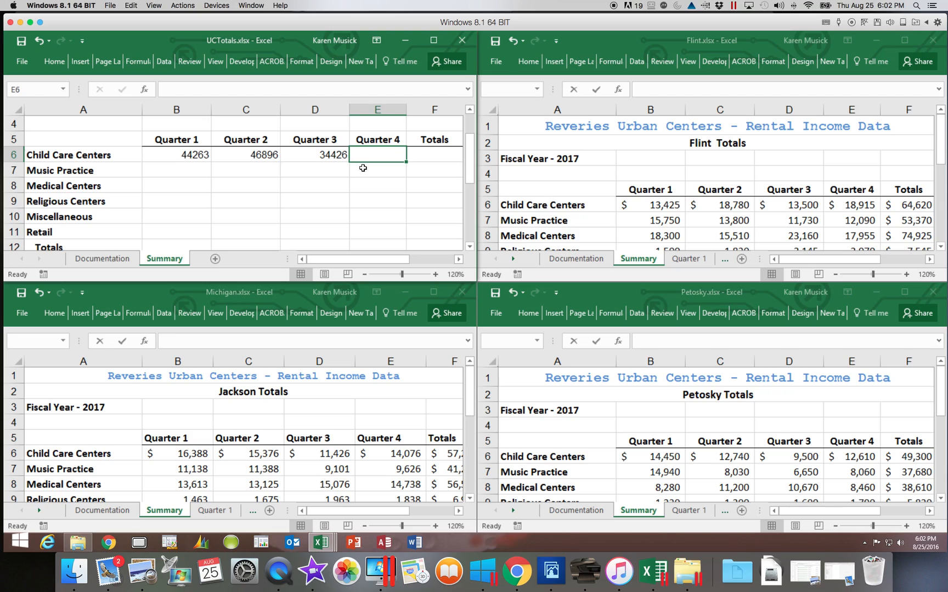
- In UCTotals Summary cell E6, enter a formula adding cell $E$6 of the Flint, Petosky and Michigan Summary sheets
{"action": "type", "text": "="}
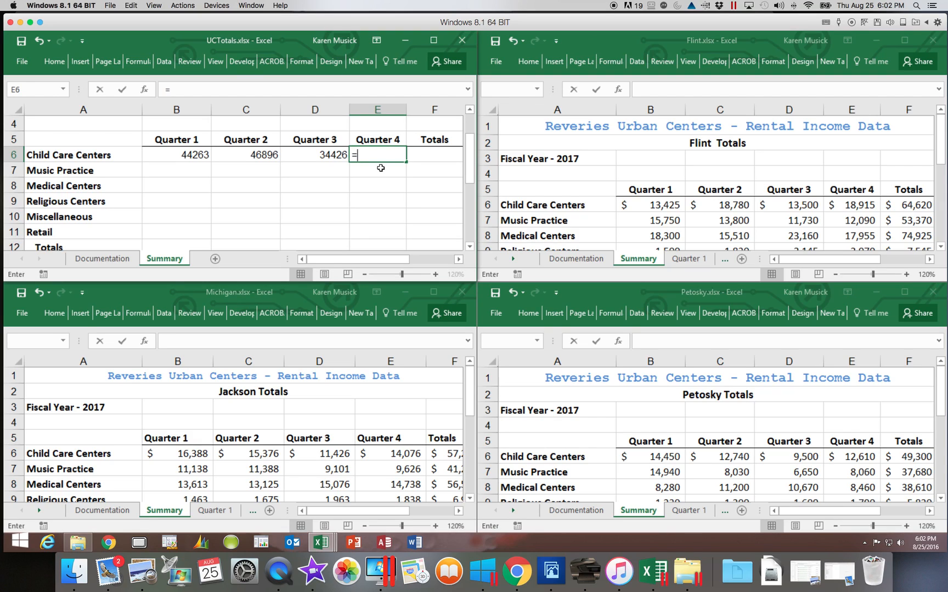
{"action": "left_click", "coordinate": [859, 205]}
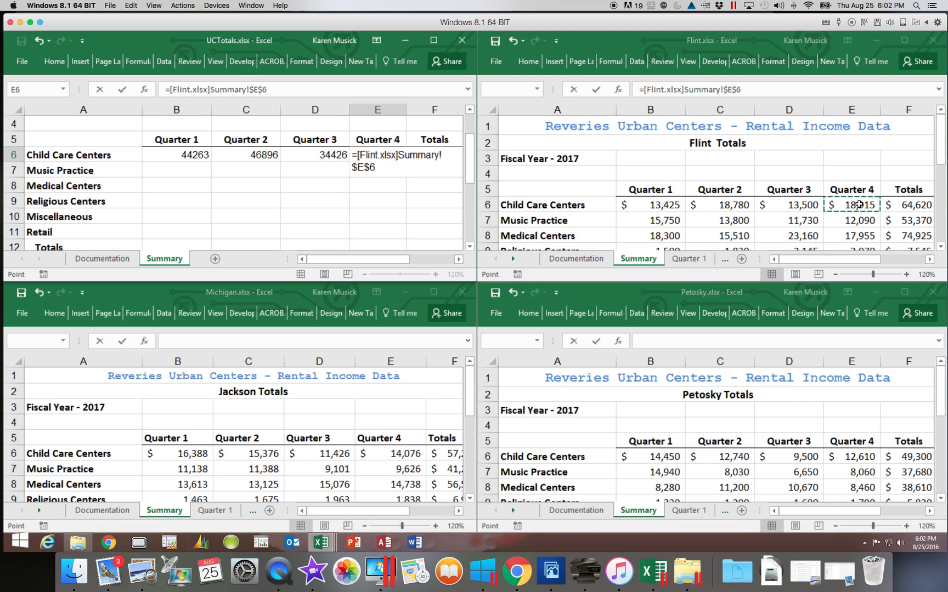
{"action": "type", "text": "+"}
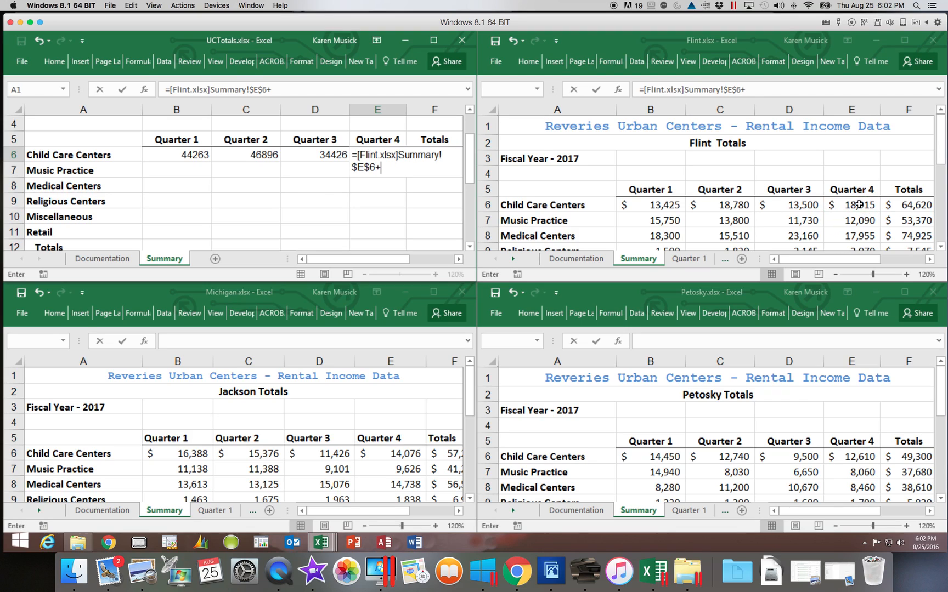
{"action": "left_click", "coordinate": [853, 454]}
{"action": "left_click", "coordinate": [851, 455]}
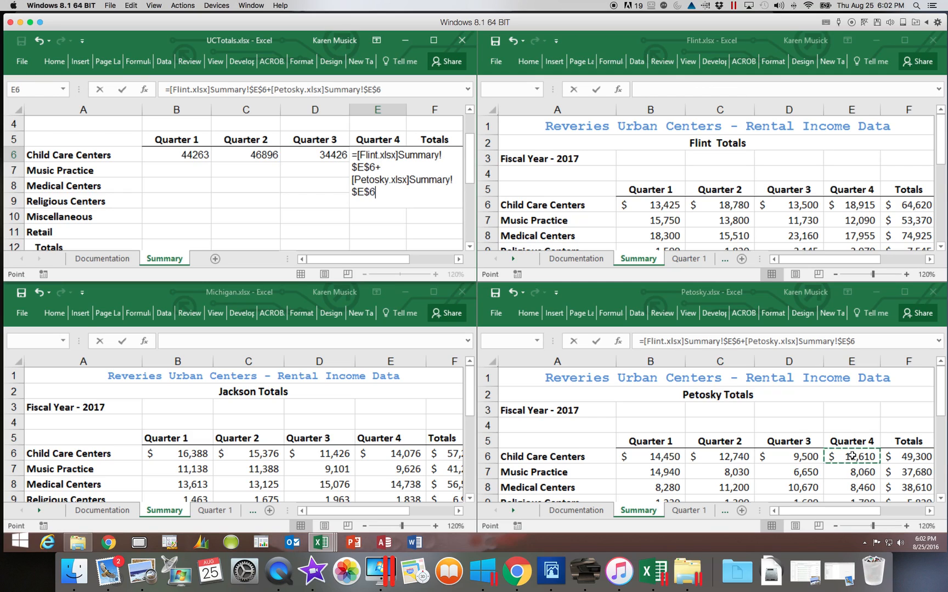
{"action": "type", "text": "+"}
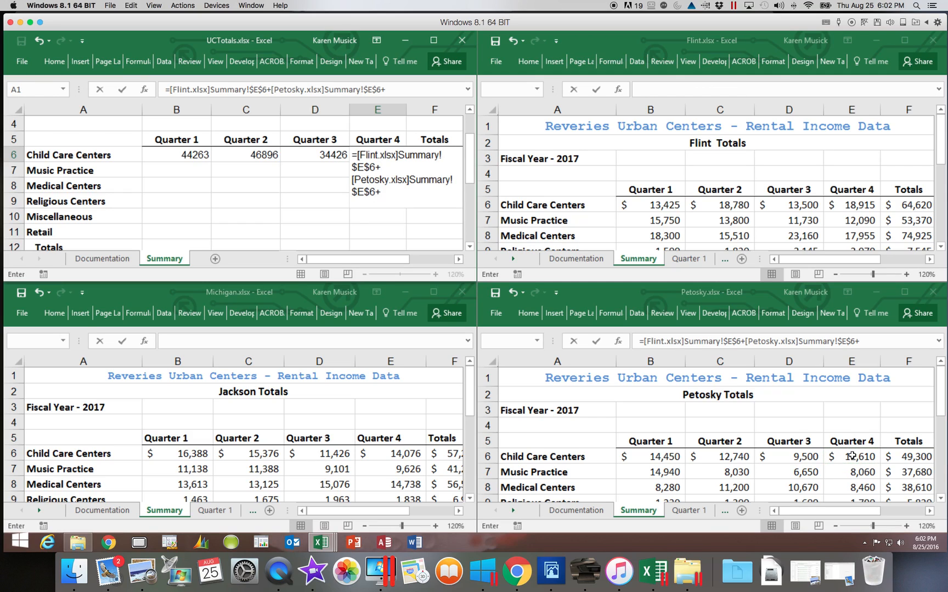
{"action": "left_click", "coordinate": [404, 453]}
{"action": "left_click", "coordinate": [404, 453]}
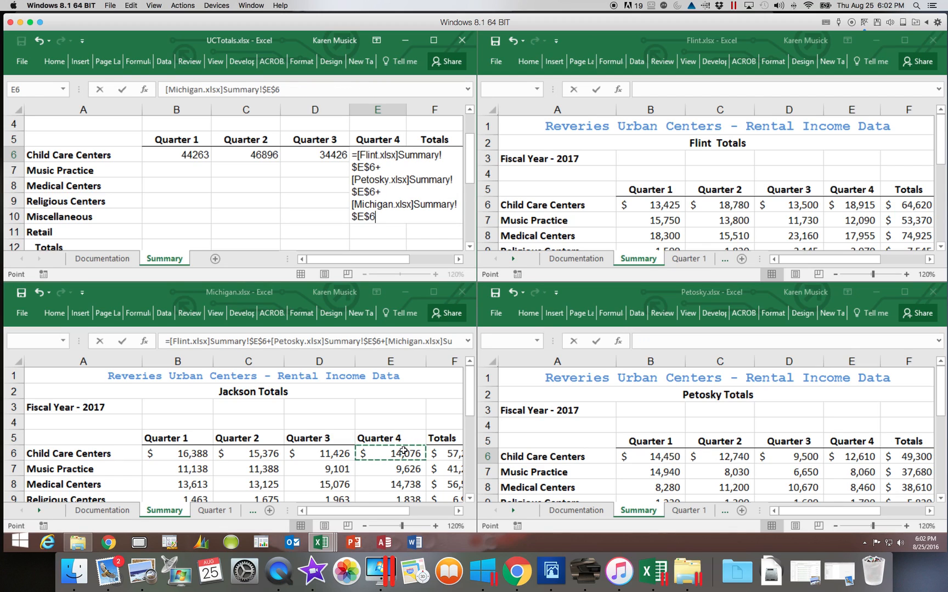
{"action": "key", "text": "Return"}
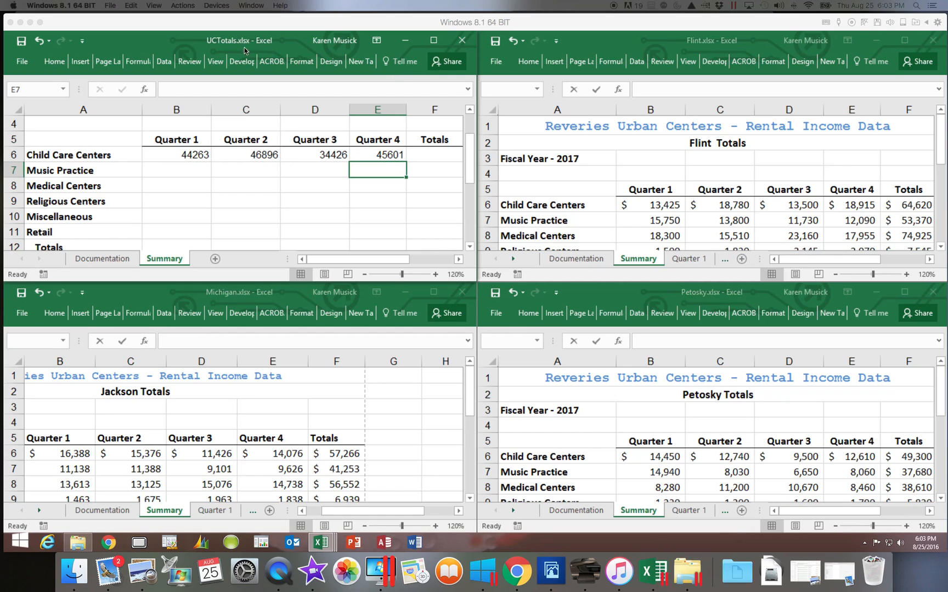
- Maximize the UCTotals workbook window and keep its ribbon permanently expanded
{"action": "left_click", "coordinate": [435, 43]}
{"action": "left_click", "coordinate": [905, 42]}
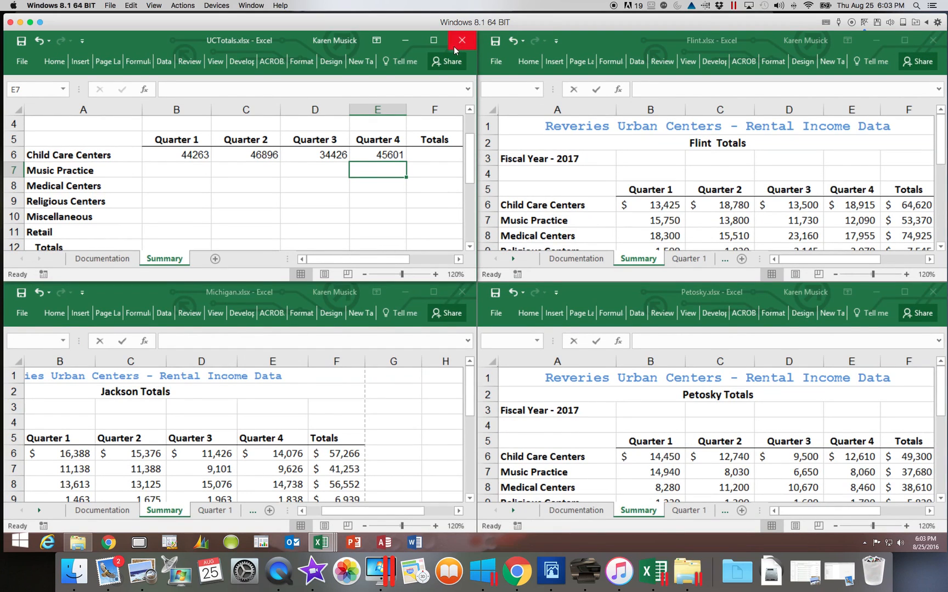
{"action": "left_click", "coordinate": [433, 44]}
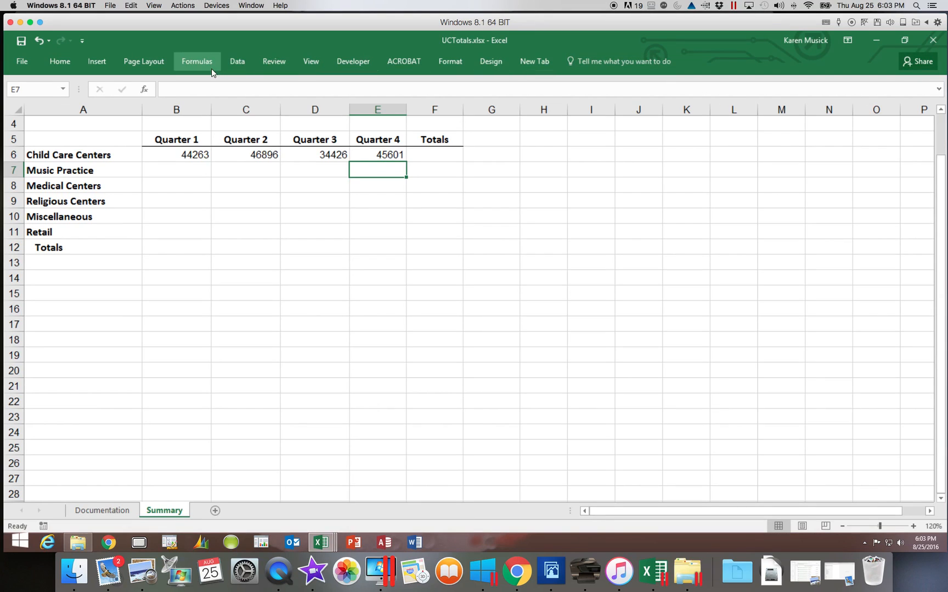
{"action": "left_click", "coordinate": [107, 61]}
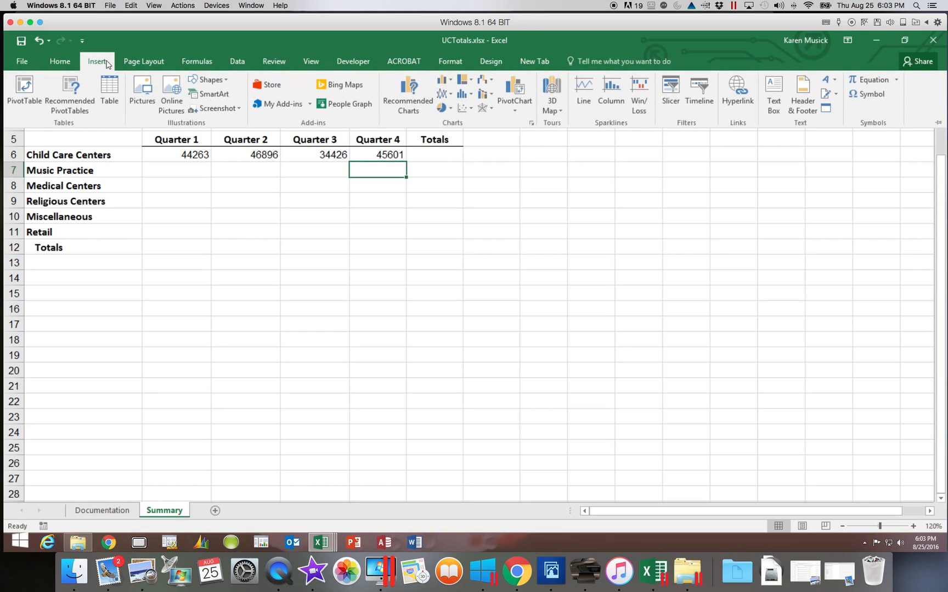
{"action": "left_click", "coordinate": [938, 126]}
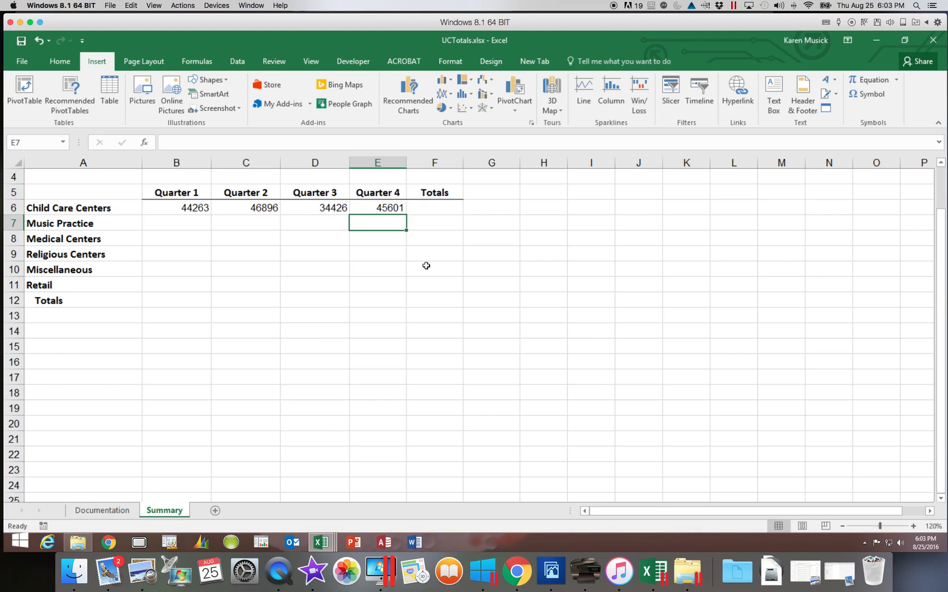
- In the formula of Summary cell B6, change the Flint reference from absolute to relative, B6
{"action": "left_click", "coordinate": [186, 208]}
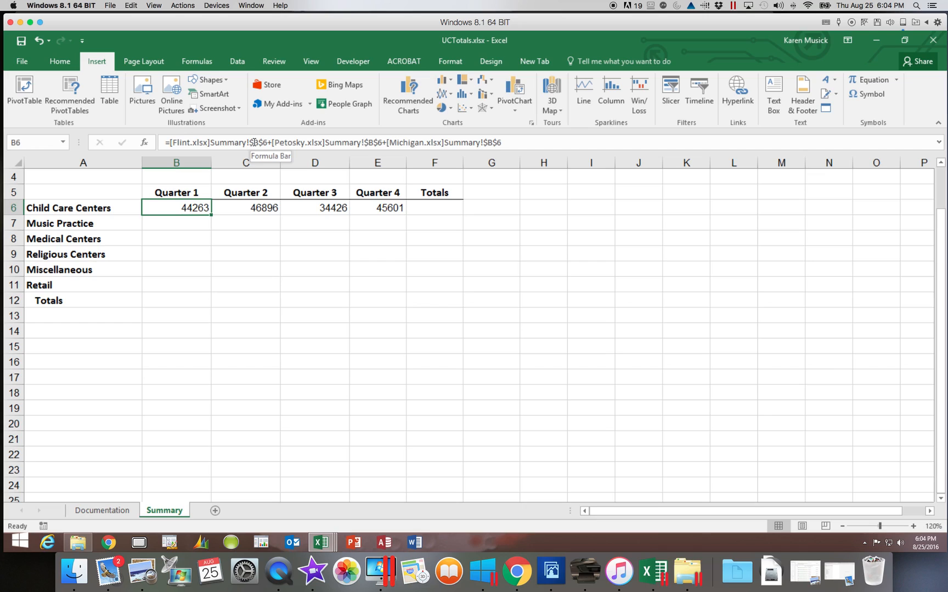
{"action": "left_click", "coordinate": [254, 142]}
{"action": "key", "text": "BackSpace"}
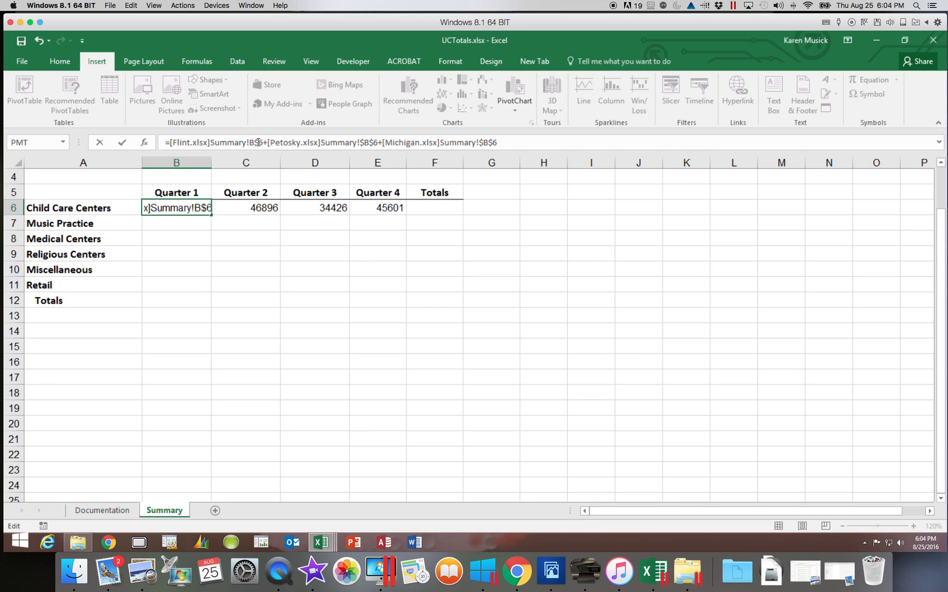
{"action": "left_click", "coordinate": [259, 142]}
{"action": "key", "text": "BackSpace"}
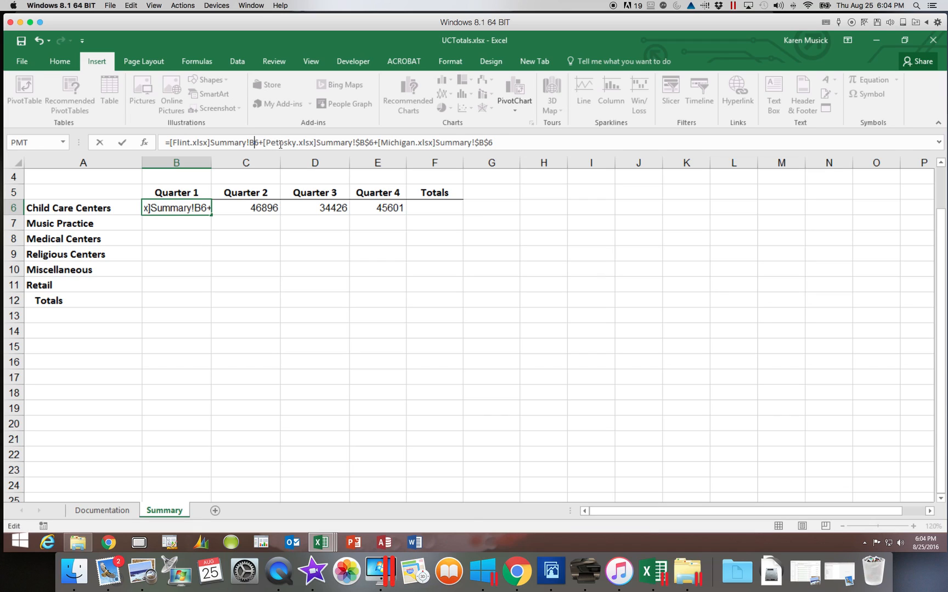
- Make the Petosky reference in the cell B6 formula relative, reading B6 without dollar signs
{"action": "left_click", "coordinate": [355, 142]}
{"action": "key", "text": "Right"}
{"action": "key", "text": "BackSpace"}
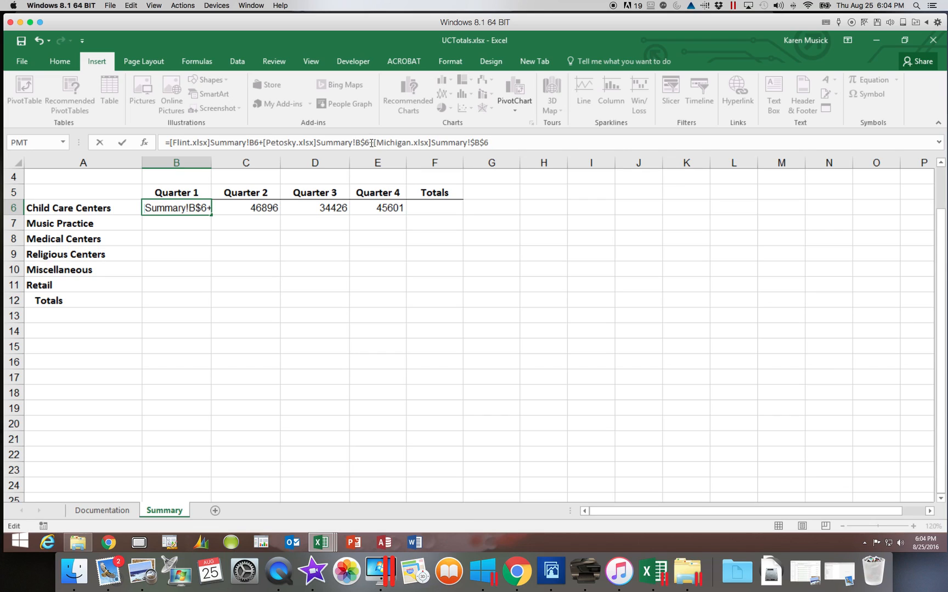
{"action": "left_click", "coordinate": [364, 143]}
{"action": "key", "text": "BackSpace"}
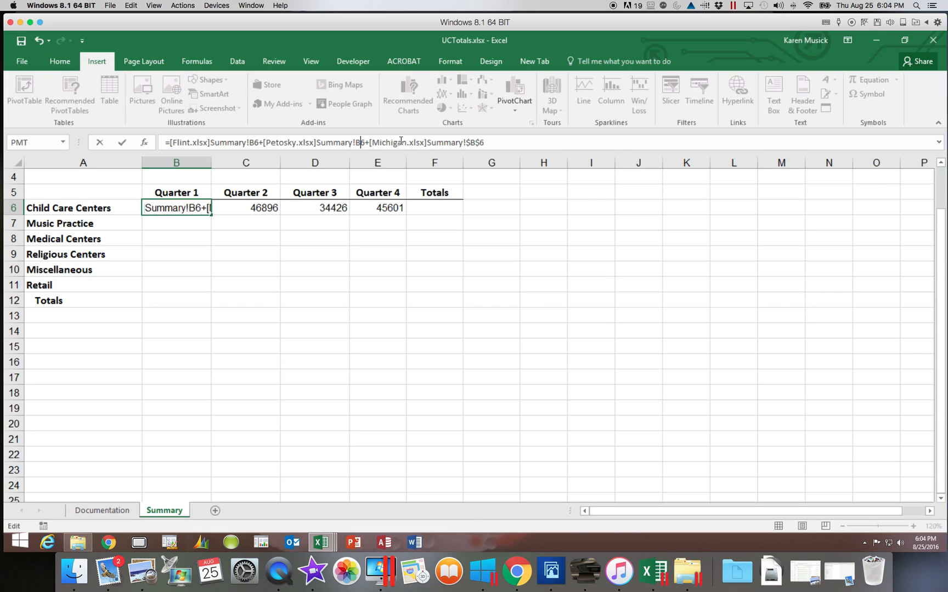
- Make the Michigan reference in the cell B6 formula relative as B6 and commit the edited formula
{"action": "left_click", "coordinate": [470, 142]}
{"action": "key", "text": "BackSpace"}
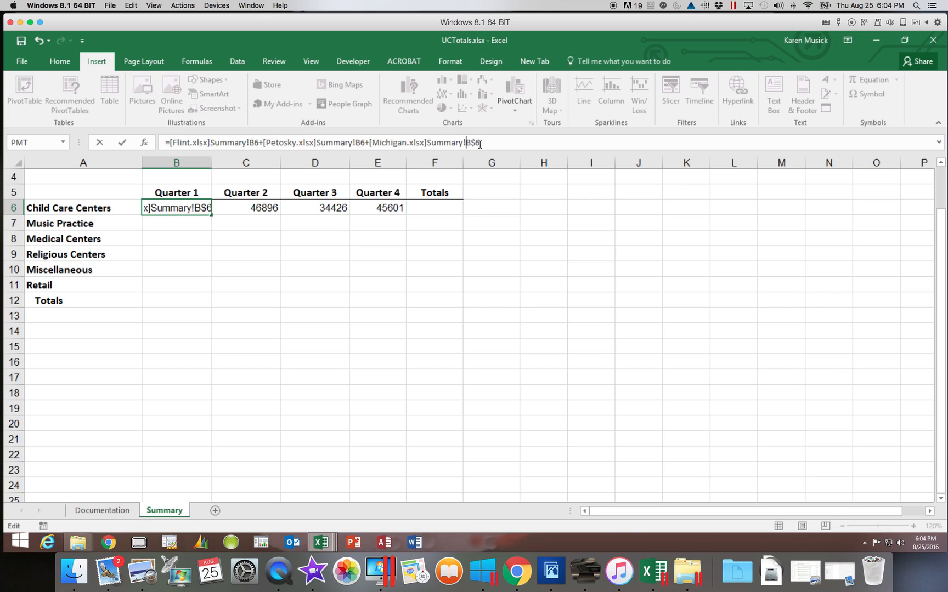
{"action": "left_click", "coordinate": [475, 142]}
{"action": "key", "text": "Return"}
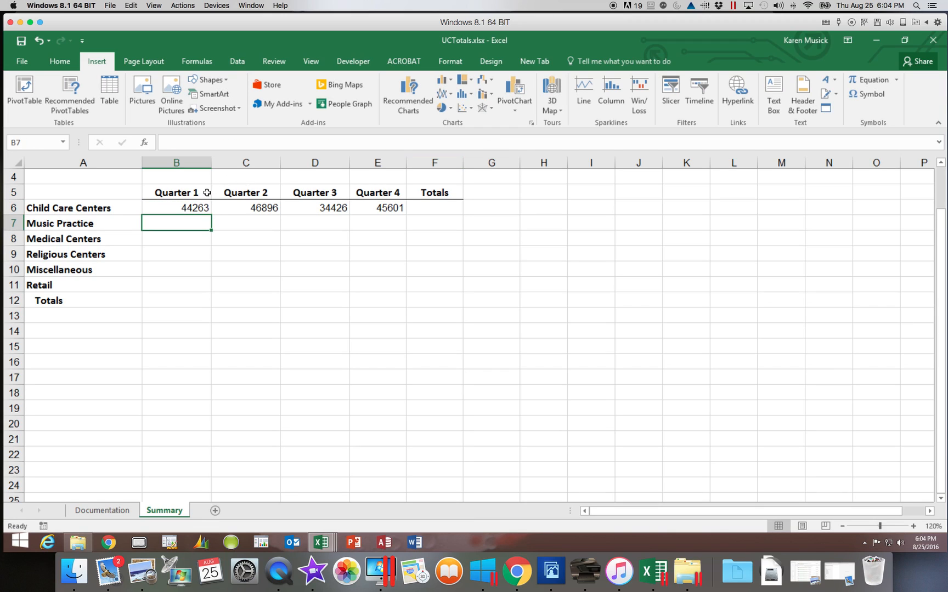
- Review the Flint, Petosky and Michigan references in the Summary cell B6 formula, leaving the formula as it is
{"action": "left_click", "coordinate": [198, 207]}
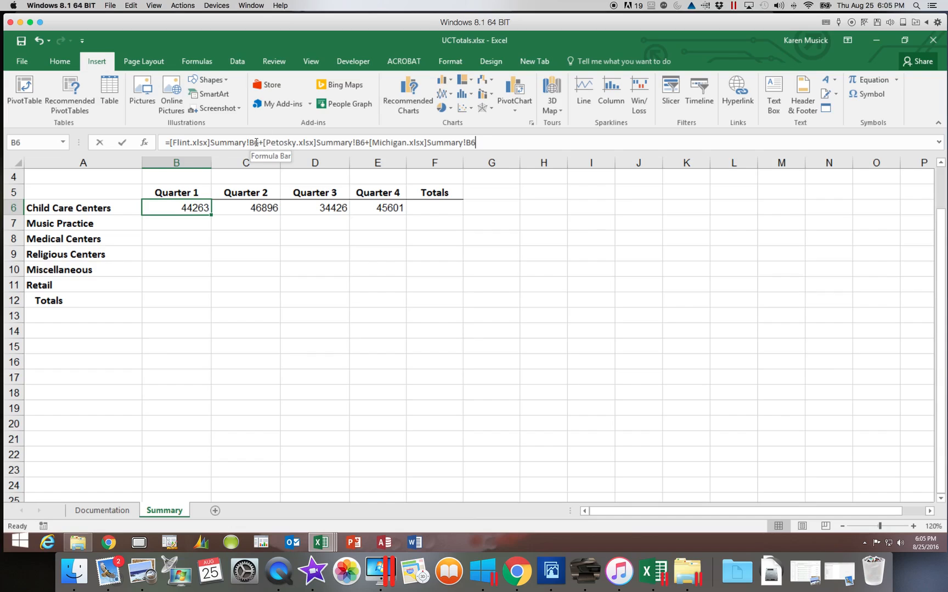
{"action": "left_click", "coordinate": [256, 142]}
{"action": "left_click", "coordinate": [360, 144]}
{"action": "left_click", "coordinate": [471, 143]}
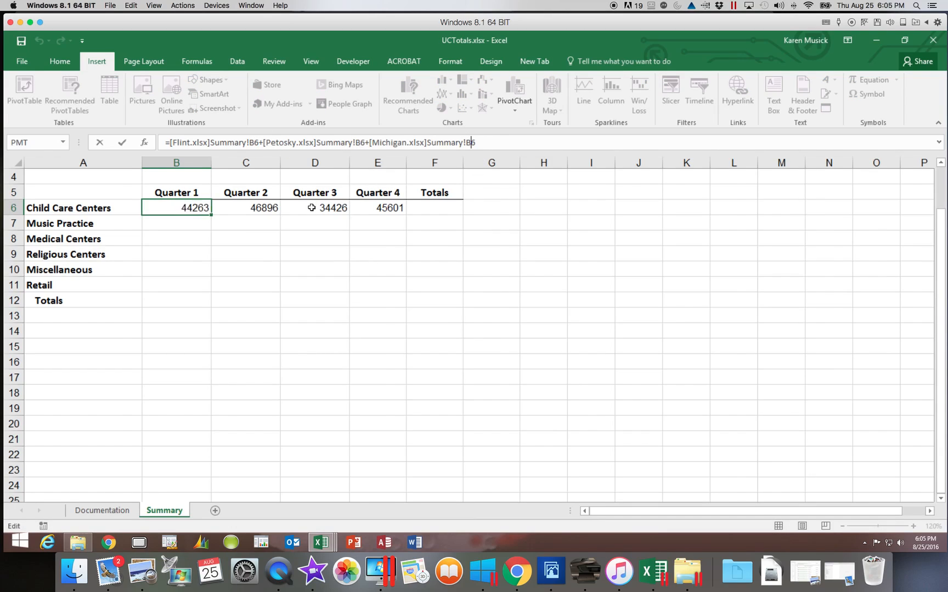
{"action": "scroll", "coordinate": [311, 207], "scroll_direction": "right", "scroll_amount": 1}
{"action": "key", "text": "Return"}
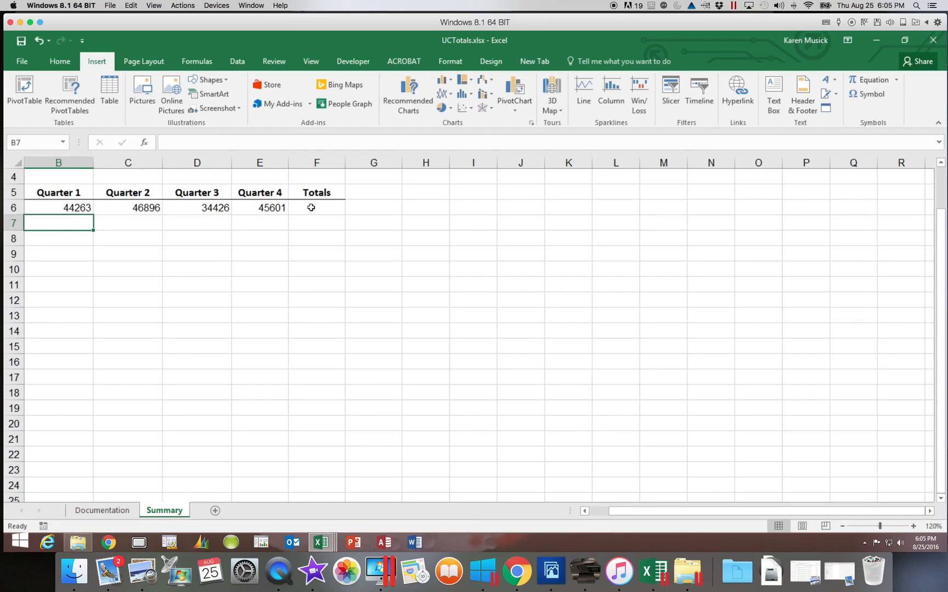
- In the formula of Summary cell C6, change the Flint reference from absolute to relative, C6
{"action": "left_click", "coordinate": [127, 210]}
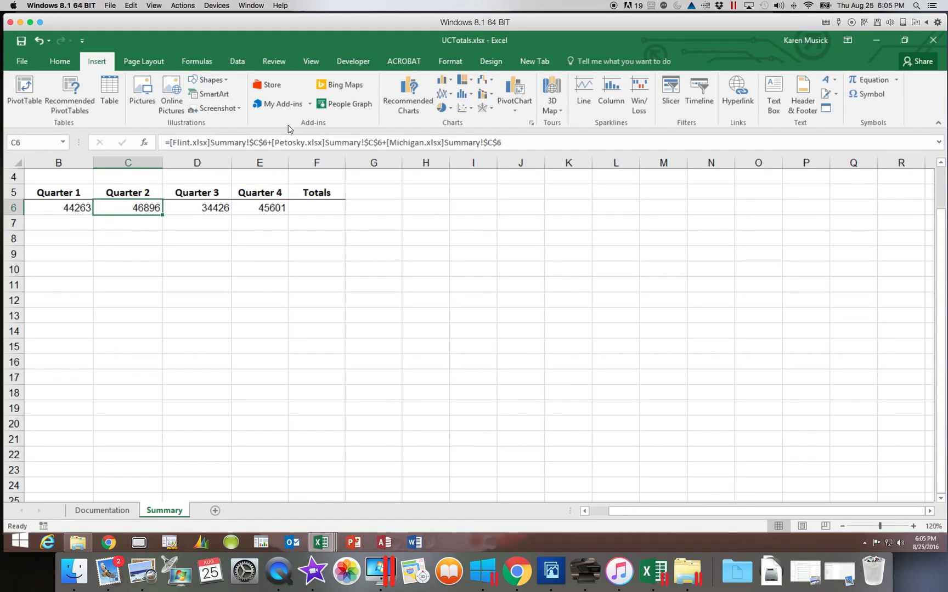
{"action": "left_click", "coordinate": [262, 142]}
{"action": "left_click", "coordinate": [254, 142]}
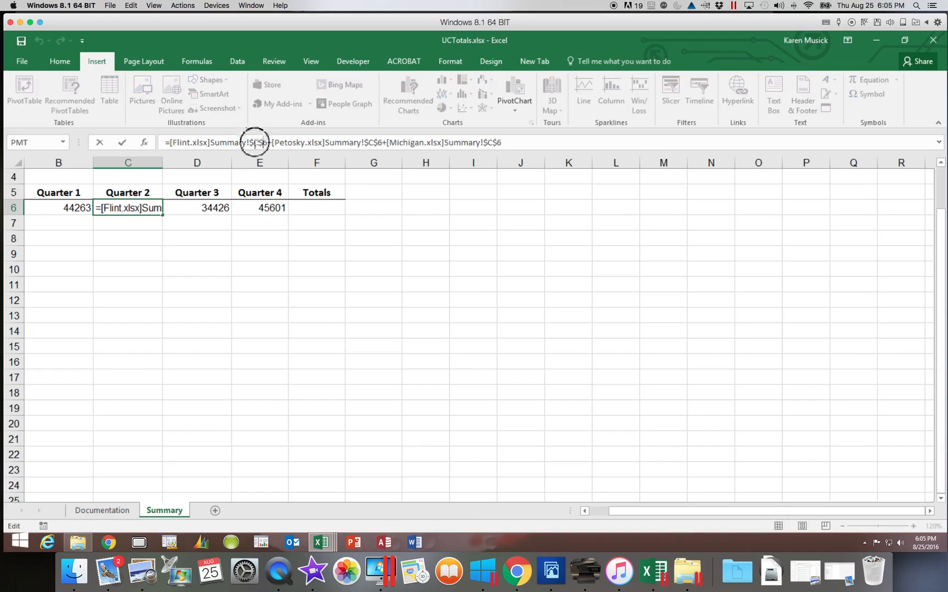
{"action": "key", "text": "BackSpace"}
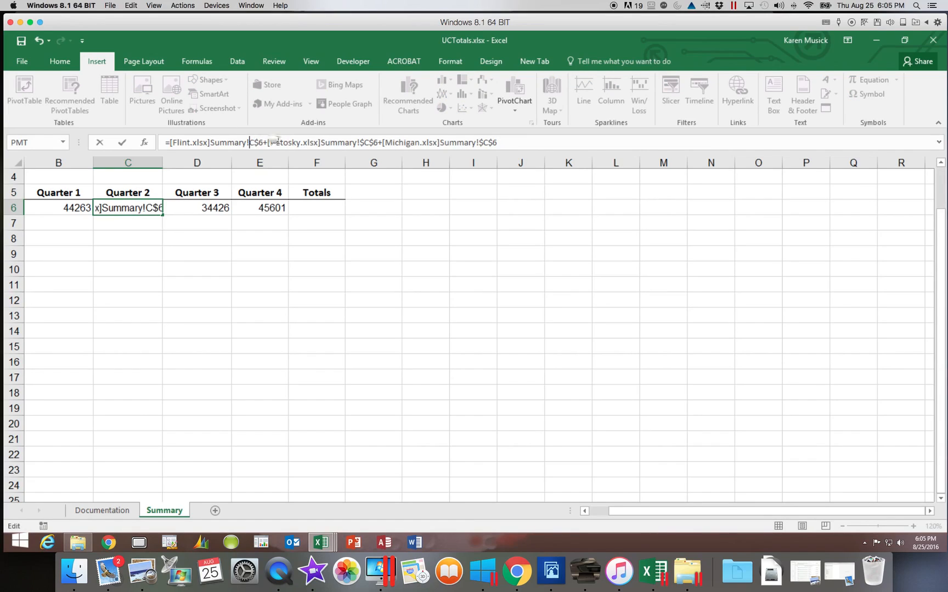
{"action": "key", "text": "BackSpace"}
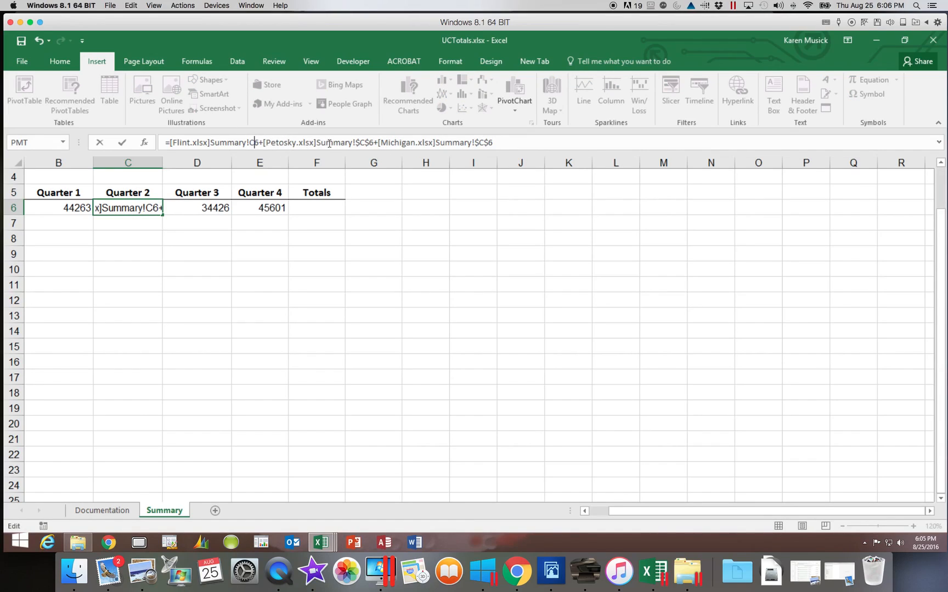
- Make the Petosky reference in the cell C6 formula relative, reading C6 without dollar signs
{"action": "left_click", "coordinate": [360, 143]}
{"action": "key", "text": "BackSpace"}
{"action": "left_click", "coordinate": [364, 143]}
{"action": "key", "text": "BackSpace"}
- Make the Michigan reference in the cell C6 formula relative as C6 and commit the edited formula
{"action": "left_click", "coordinate": [470, 143]}
{"action": "key", "text": "BackSpace"}
{"action": "left_click", "coordinate": [478, 143]}
{"action": "key", "text": "BackSpace"}
{"action": "key", "text": "BackSpace"}
{"action": "type", "text": "6"}
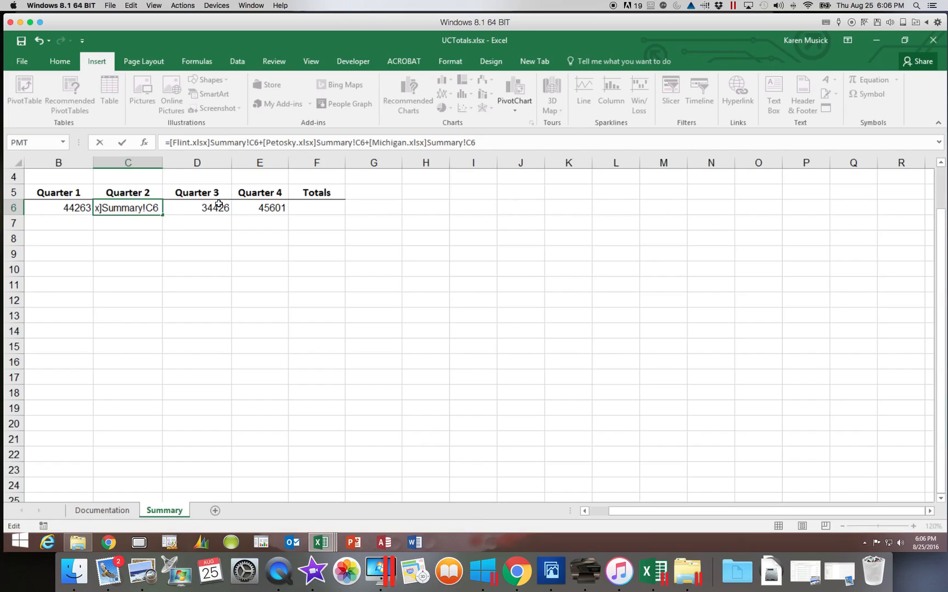
{"action": "key", "text": "Return"}
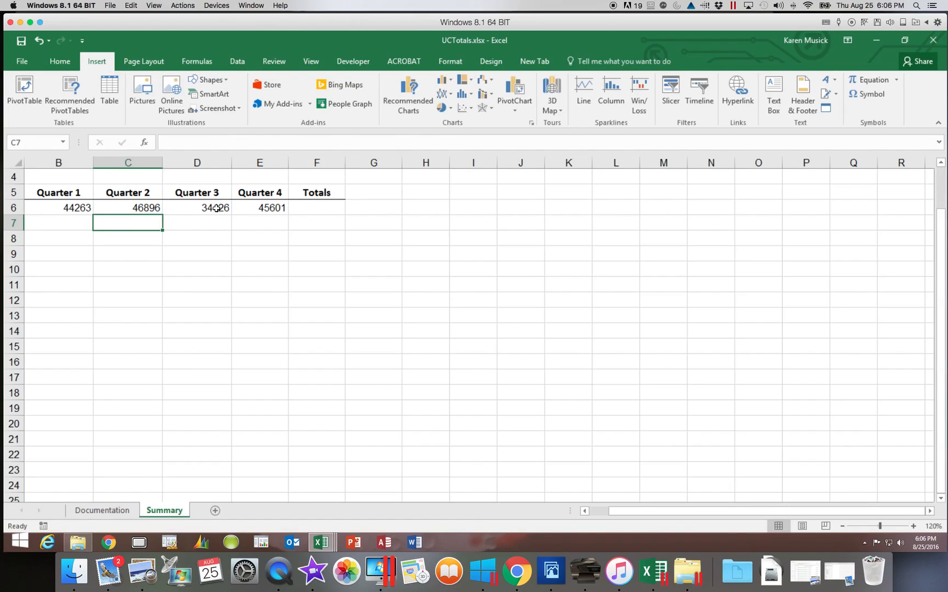
- In the Quarter 3 formula in cell D6, change the Flint reference from absolute to relative, D6
{"action": "left_click", "coordinate": [218, 206]}
{"action": "left_click", "coordinate": [250, 144]}
{"action": "key", "text": "Delete"}
{"action": "key", "text": "Right"}
{"action": "key", "text": "Delete"}
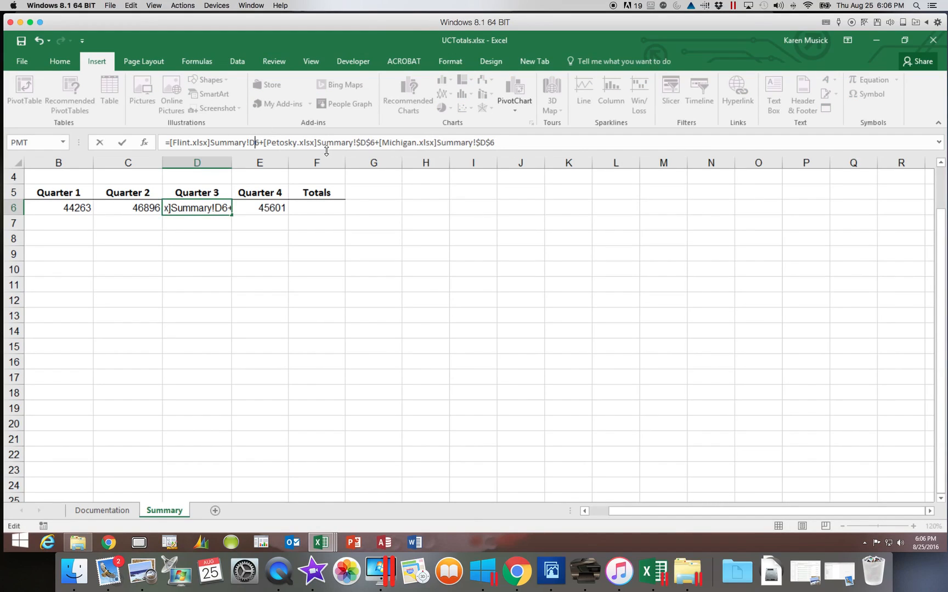
- Remove both dollar signs from the Petosky reference in the cell D6 formula so it reads D6
{"action": "left_click", "coordinate": [359, 144]}
{"action": "key", "text": "BackSpace"}
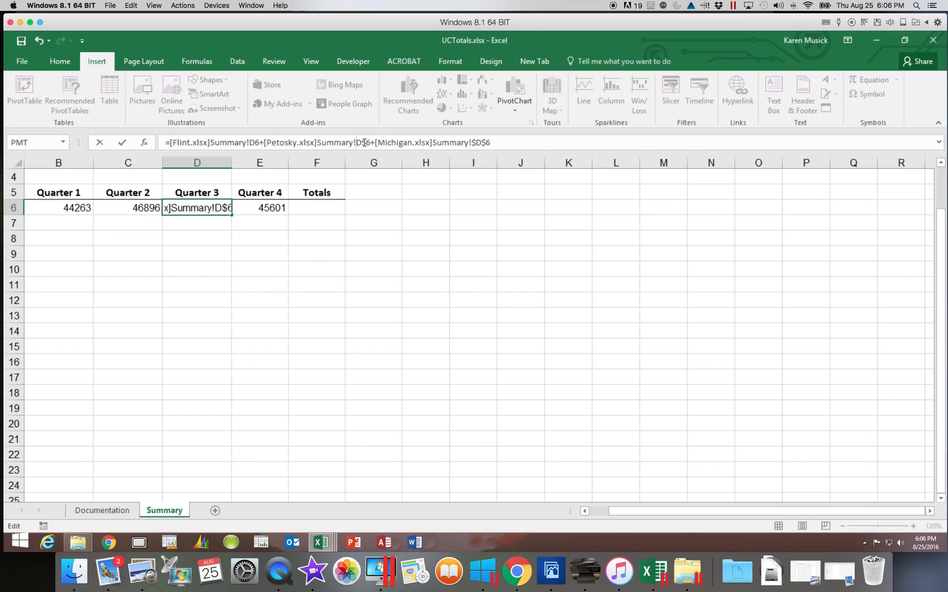
{"action": "left_click", "coordinate": [369, 144]}
{"action": "key", "text": "BackSpace"}
- Make the Michigan reference in the cell D6 formula relative as D6 and commit the edited formula
{"action": "left_click", "coordinate": [470, 142]}
{"action": "key", "text": "BackSpace"}
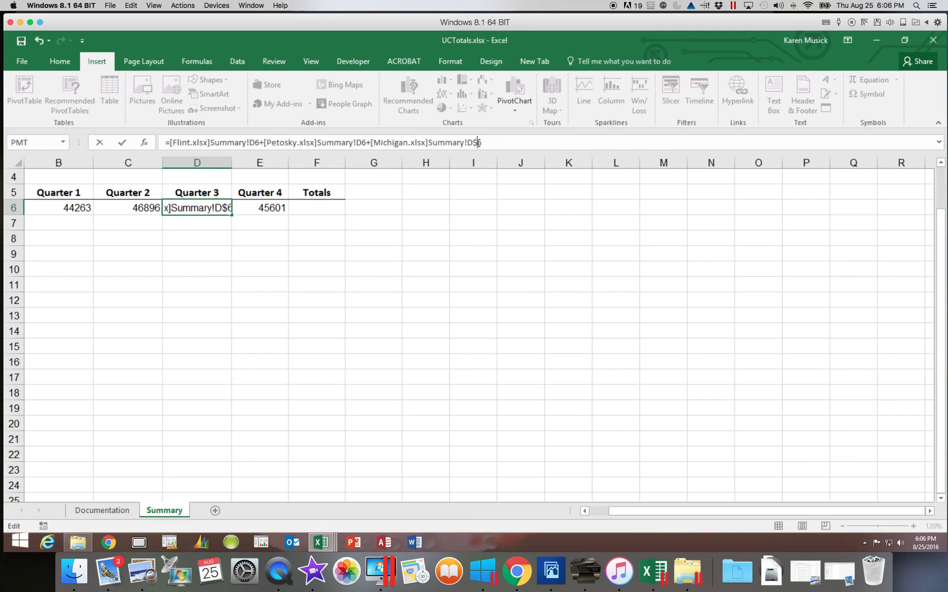
{"action": "left_click", "coordinate": [478, 143]}
{"action": "key", "text": "BackSpace"}
{"action": "key", "text": "Return"}
- In the Quarter 4 formula in cell E6, change the Flint reference from absolute to relative, E6
{"action": "scroll", "coordinate": [421, 176], "scroll_direction": "down", "scroll_amount": 1}
{"action": "left_click", "coordinate": [290, 205]}
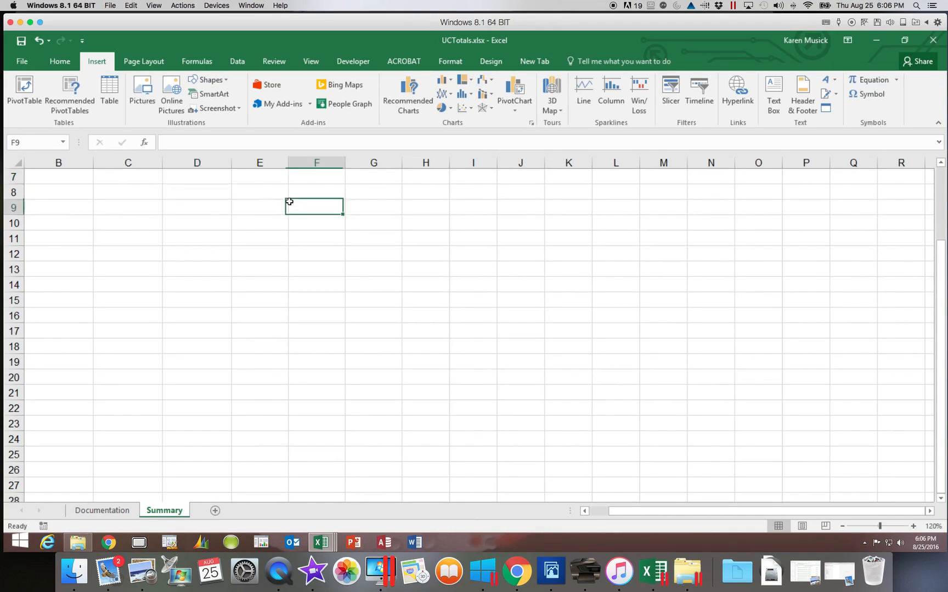
{"action": "scroll", "coordinate": [290, 206], "scroll_direction": "down", "scroll_amount": 1}
{"action": "left_click_drag", "start_coordinate": [938, 285], "coordinate": [934, 167]}
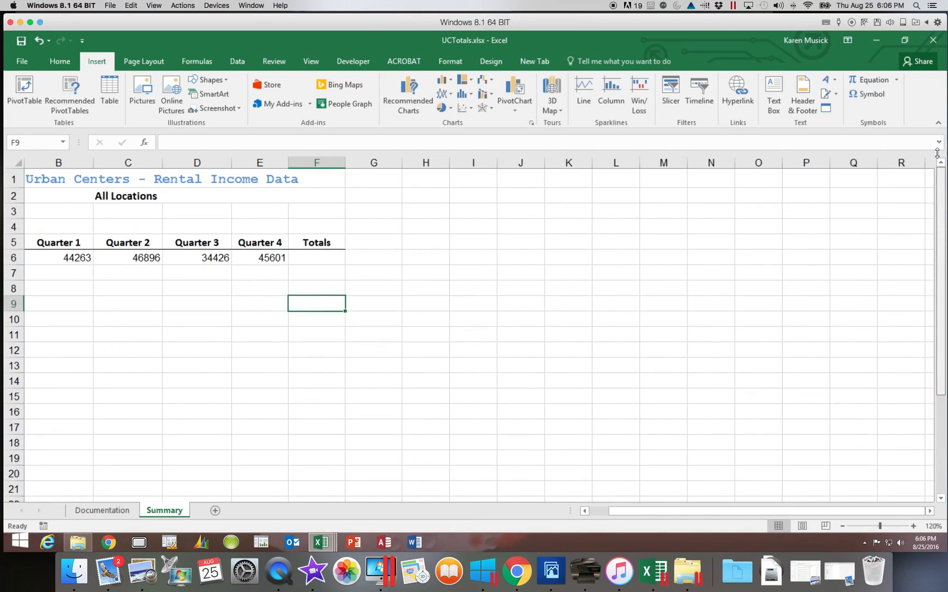
{"action": "left_click", "coordinate": [268, 257]}
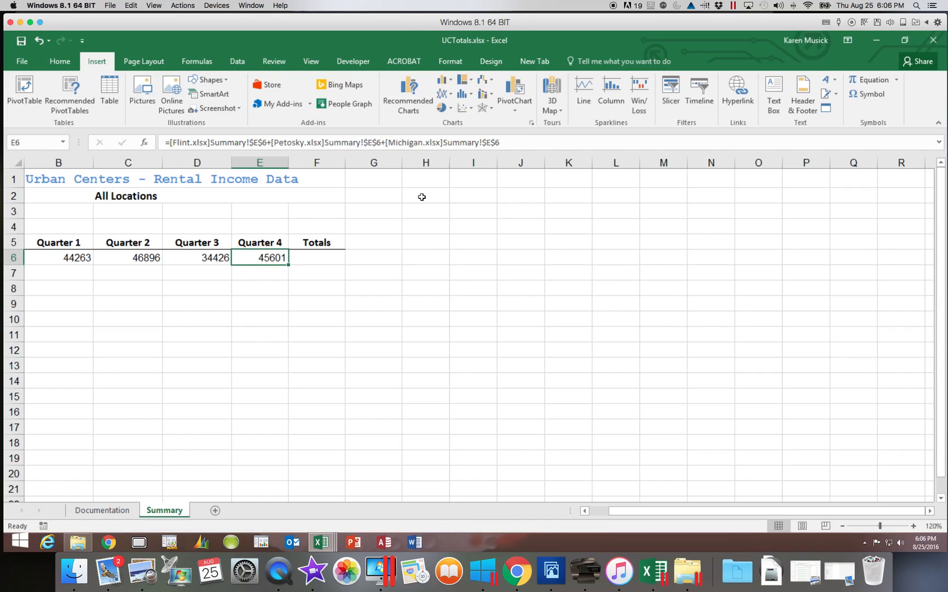
{"action": "left_click", "coordinate": [255, 143]}
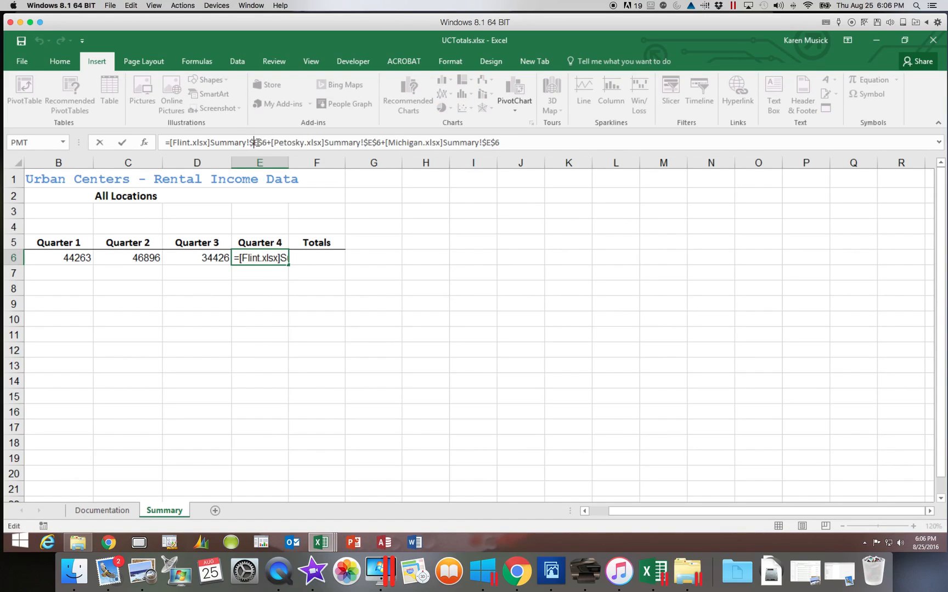
{"action": "key", "text": "Delete"}
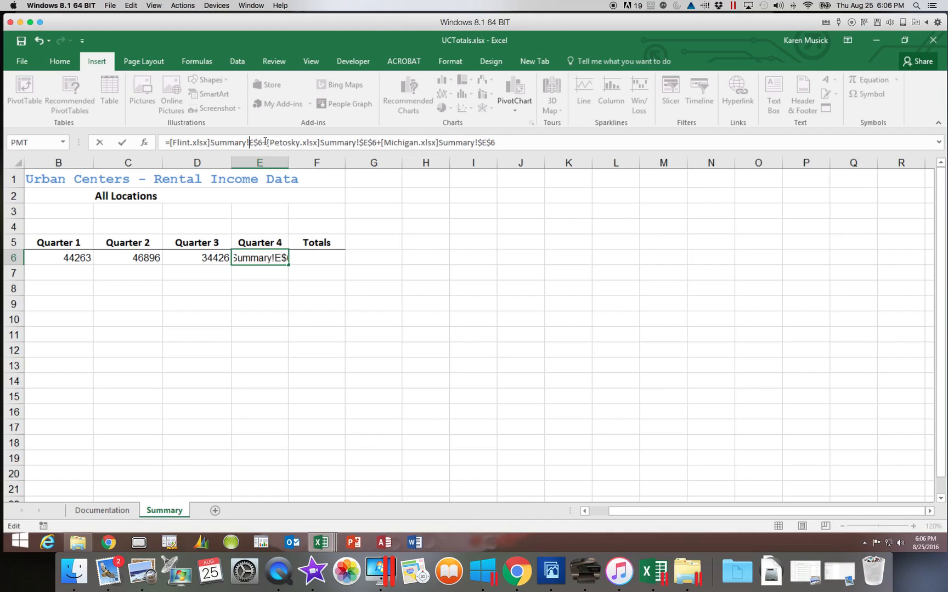
{"action": "key", "text": "BackSpace"}
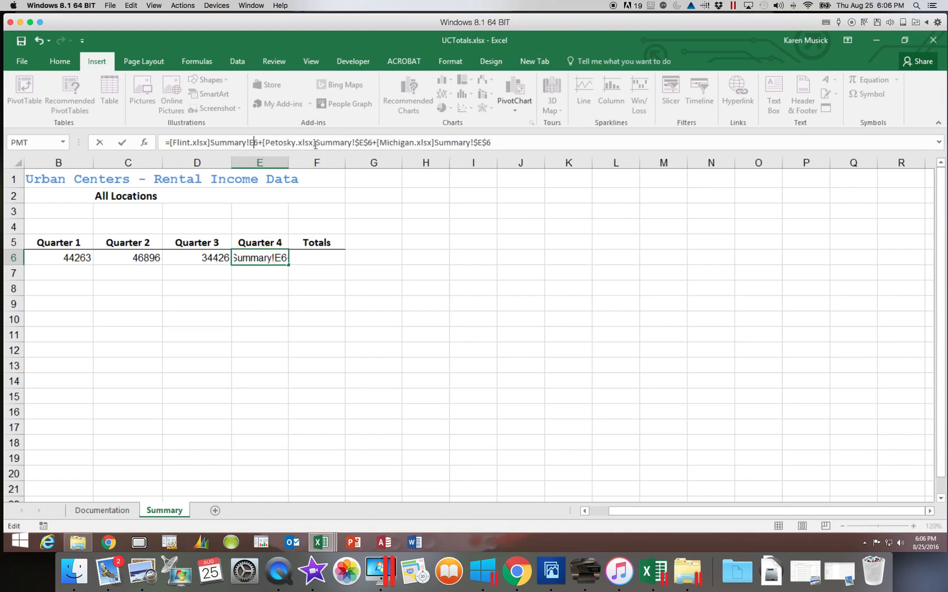
- Remove both dollar signs from the Petosky reference in the cell E6 formula so it reads E6
{"action": "left_click", "coordinate": [359, 142]}
{"action": "key", "text": "BackSpace"}
{"action": "left_click", "coordinate": [365, 142]}
{"action": "key", "text": "BackSpace"}
- Make the Michigan reference in the cell E6 formula relative as E6 and commit the edited formula
{"action": "left_click", "coordinate": [470, 142]}
{"action": "key", "text": "BackSpace"}
{"action": "left_click", "coordinate": [474, 142]}
{"action": "key", "text": "BackSpace"}
{"action": "key", "text": "Return"}
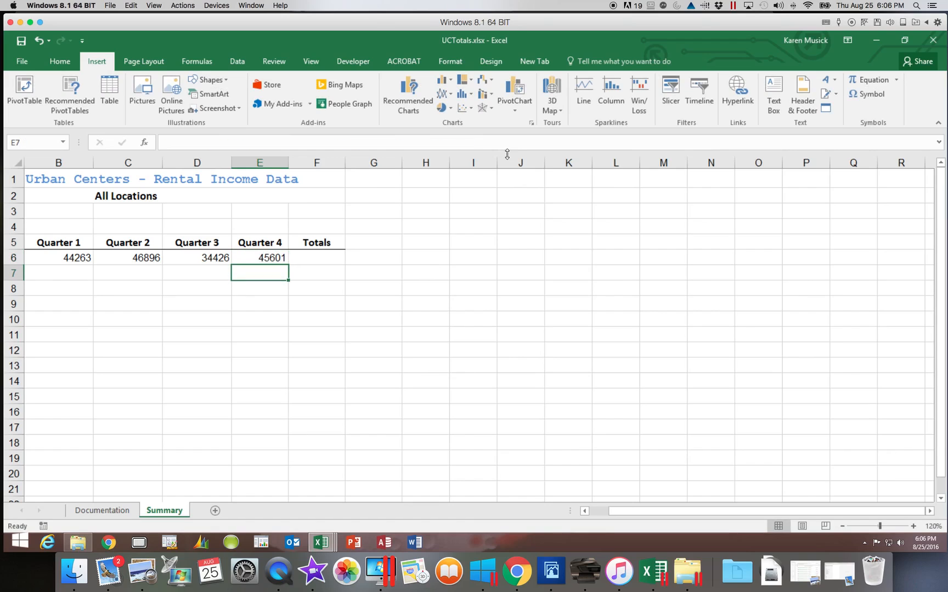
- Copy the Child Care Centers formulas in B6:E6 down through the Retail row, filling B7:E11
{"action": "left_click_drag", "start_coordinate": [617, 511], "coordinate": [579, 511]}
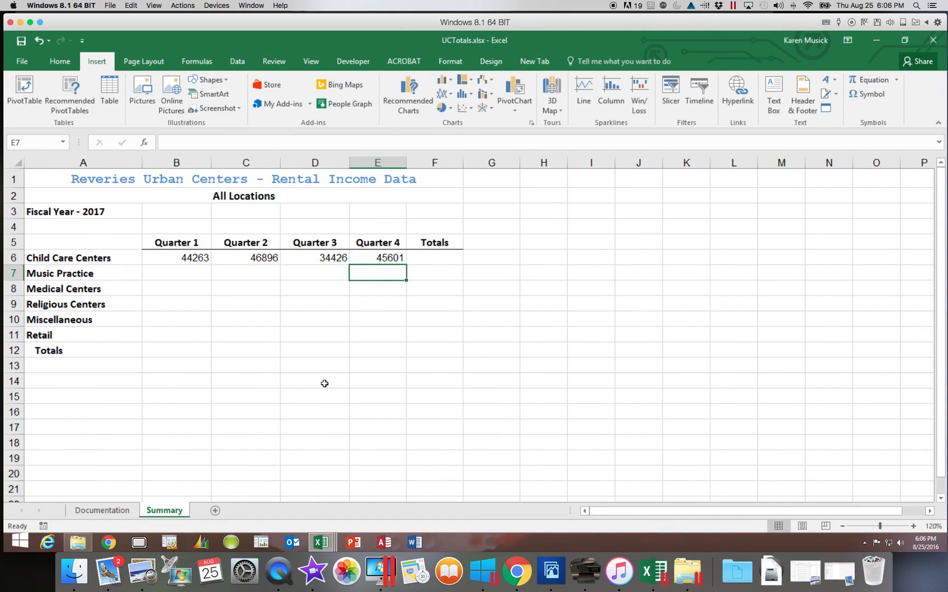
{"action": "left_click_drag", "start_coordinate": [189, 258], "coordinate": [401, 341]}
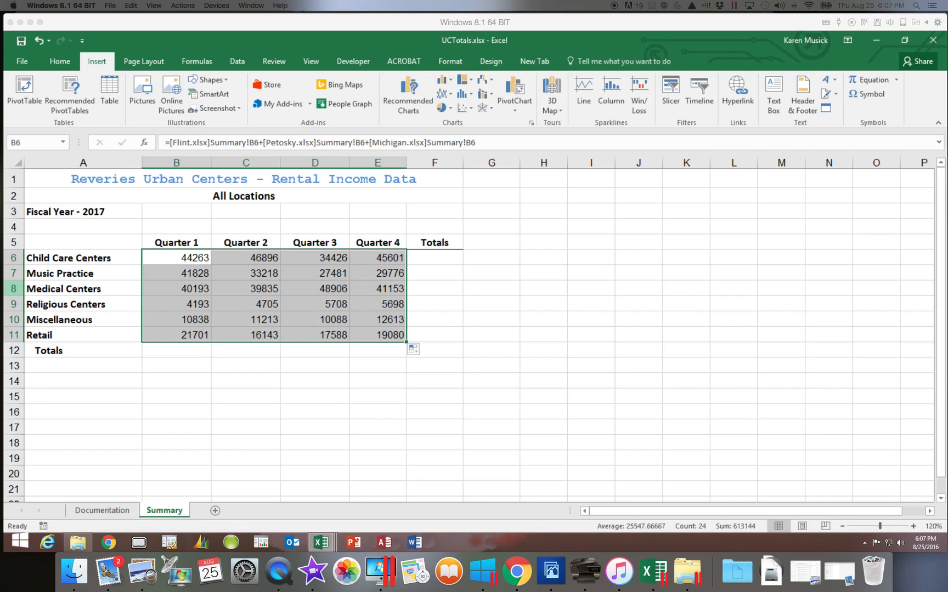
- Total the four quarters in cell F6 with =SUM(B6:E6) and fill the formula down through F12
{"action": "left_click", "coordinate": [439, 258]}
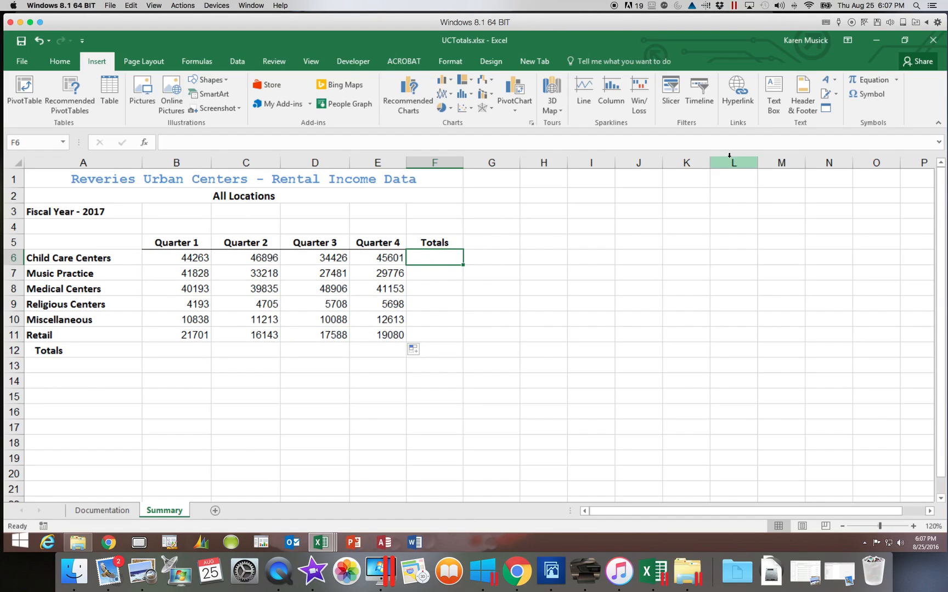
{"action": "left_click", "coordinate": [57, 65]}
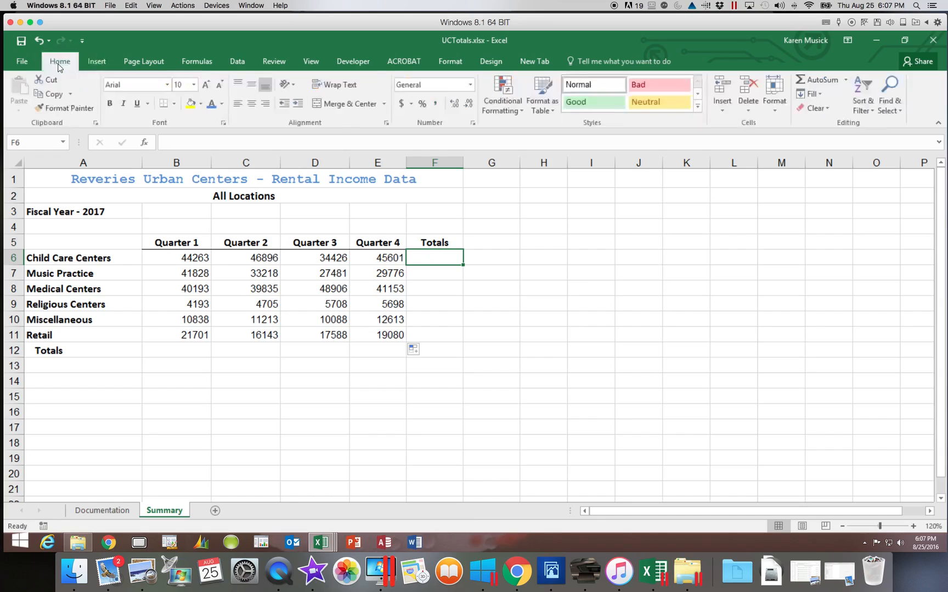
{"action": "left_click", "coordinate": [819, 82]}
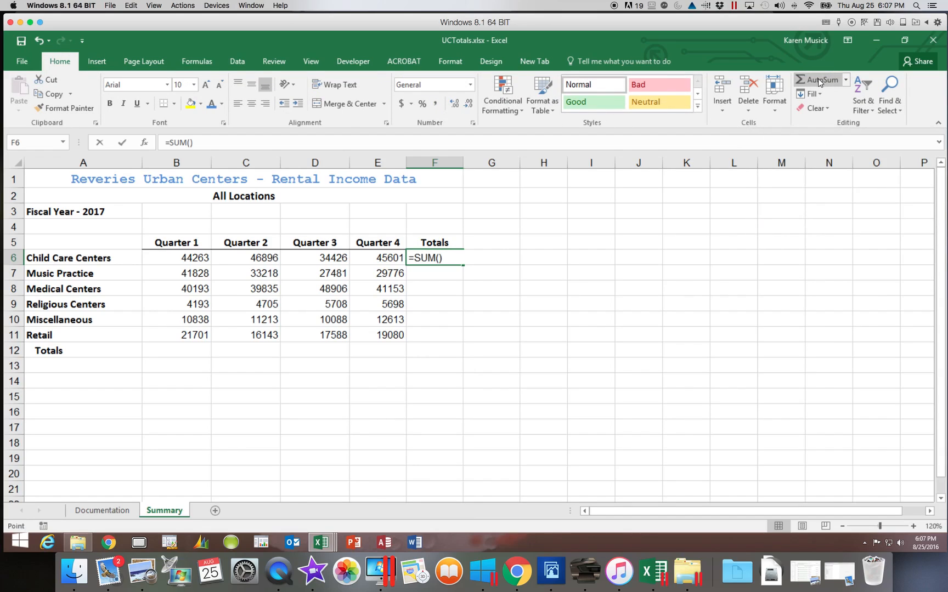
{"action": "key", "text": "Return"}
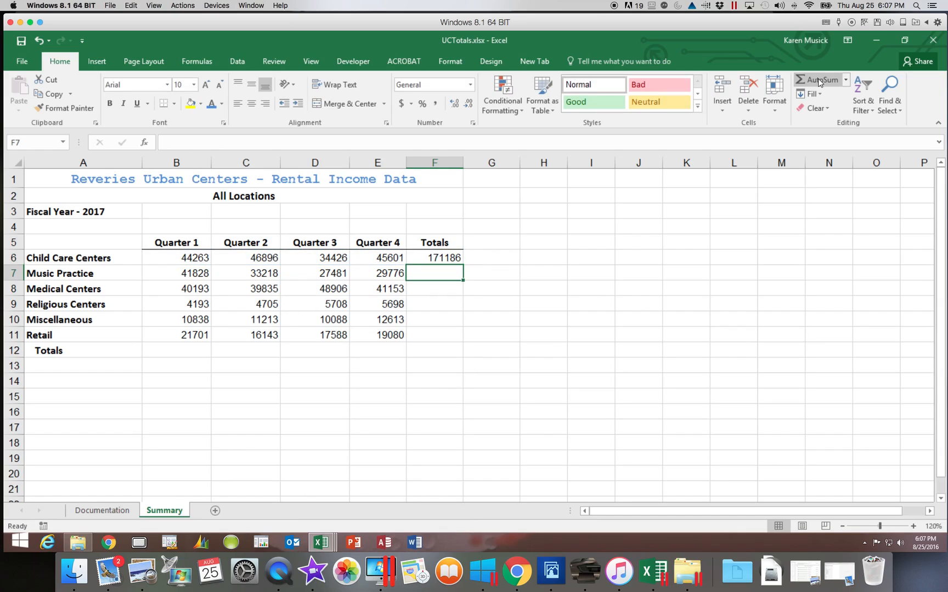
{"action": "left_click", "coordinate": [454, 258]}
{"action": "left_click_drag", "start_coordinate": [462, 264], "coordinate": [449, 354]}
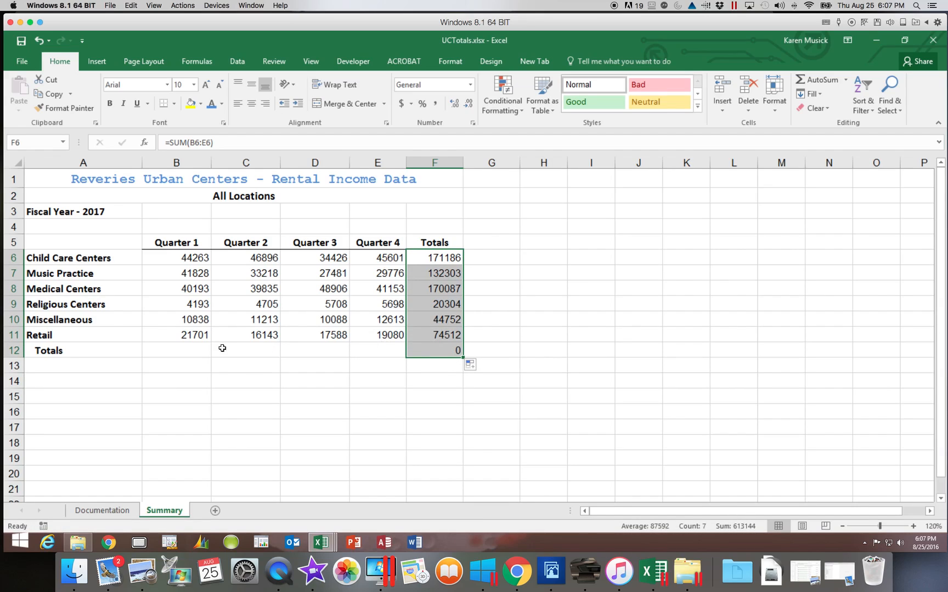
- Total Quarter 1 in cell B12 with =SUM(B6:B11) and fill the formula across through E12
{"action": "left_click", "coordinate": [195, 349]}
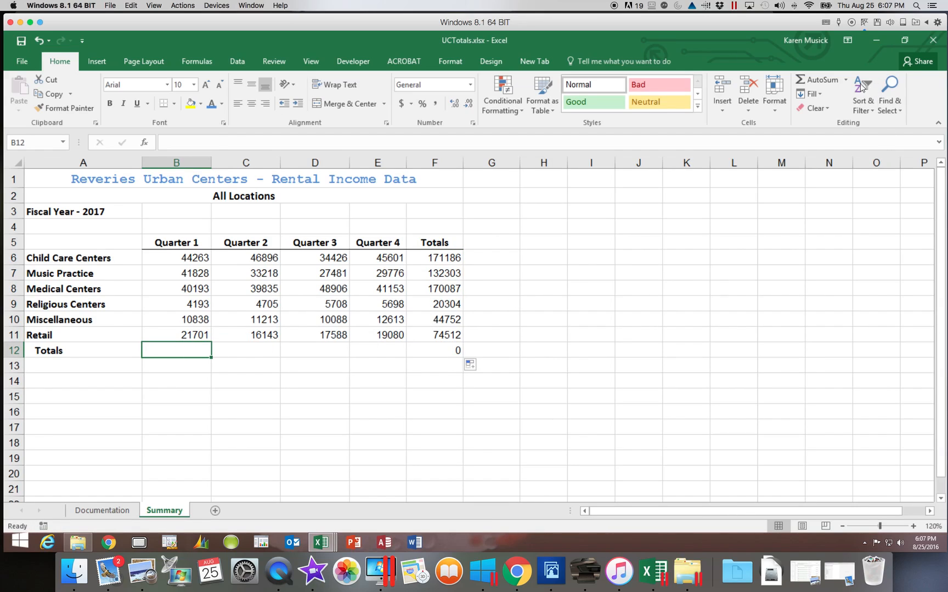
{"action": "left_click", "coordinate": [817, 80]}
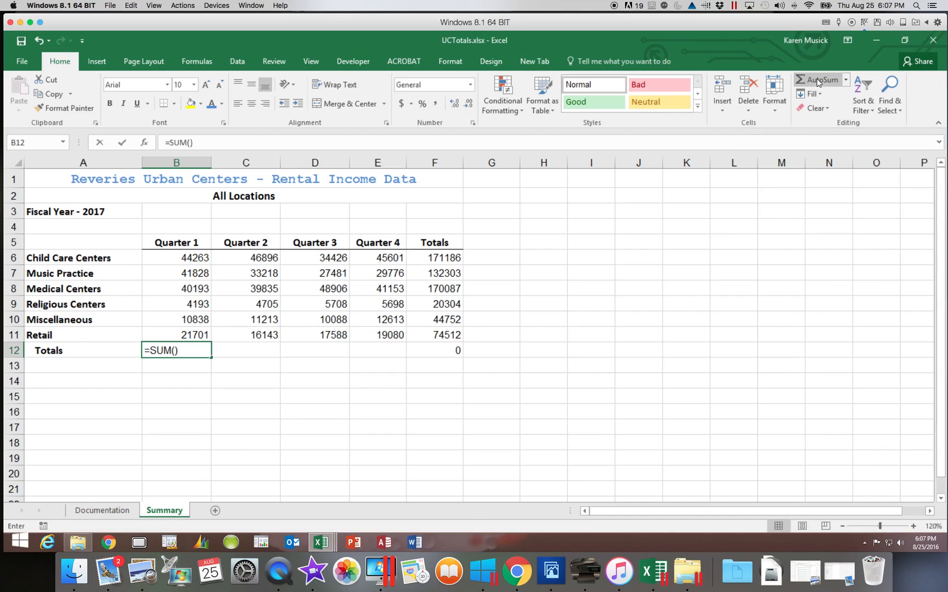
{"action": "key", "text": "Return"}
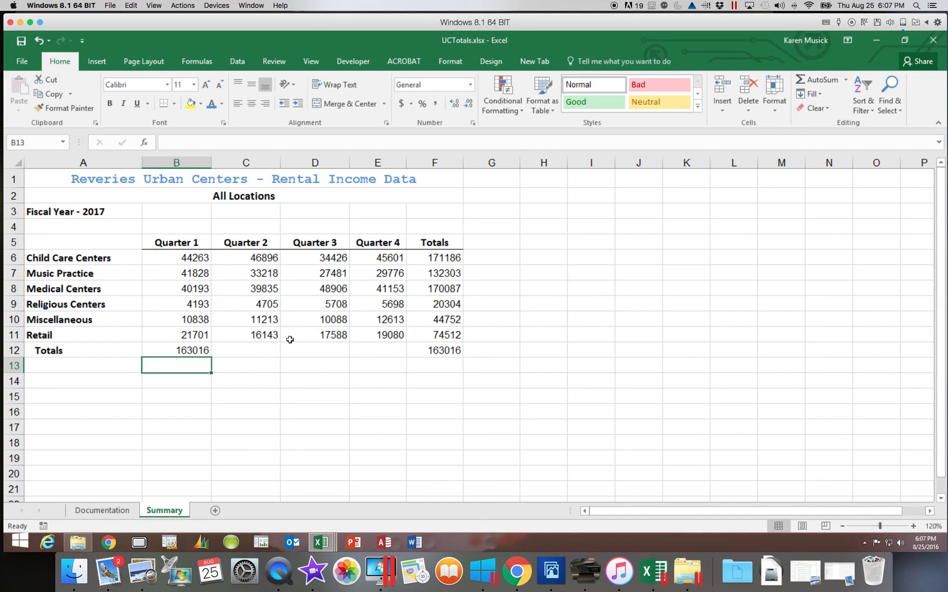
{"action": "left_click", "coordinate": [199, 351]}
{"action": "left_click_drag", "start_coordinate": [211, 358], "coordinate": [377, 359]}
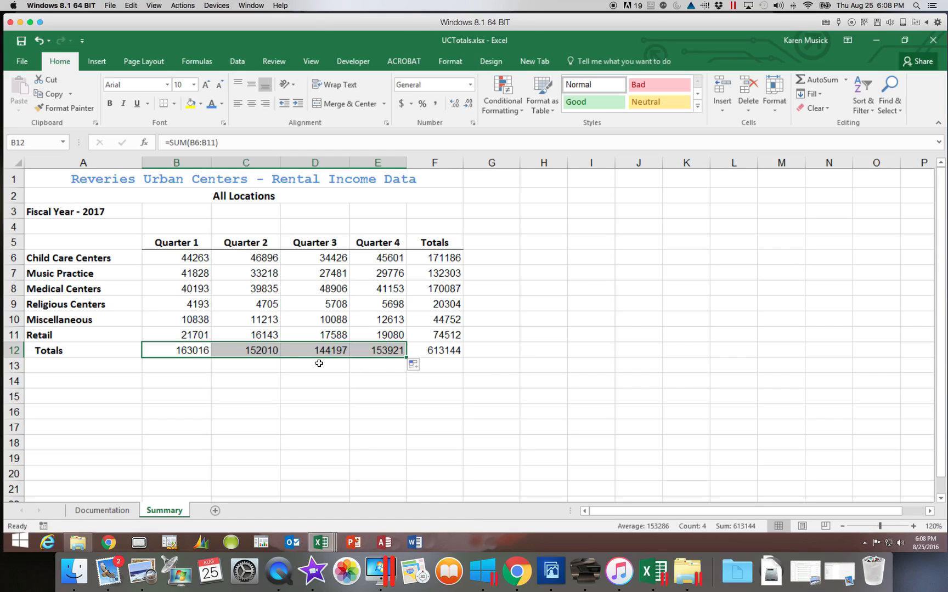
- Apply a Top and Double Bottom Border to the Totals row, B12:F12
{"action": "left_click_drag", "start_coordinate": [192, 349], "coordinate": [442, 352]}
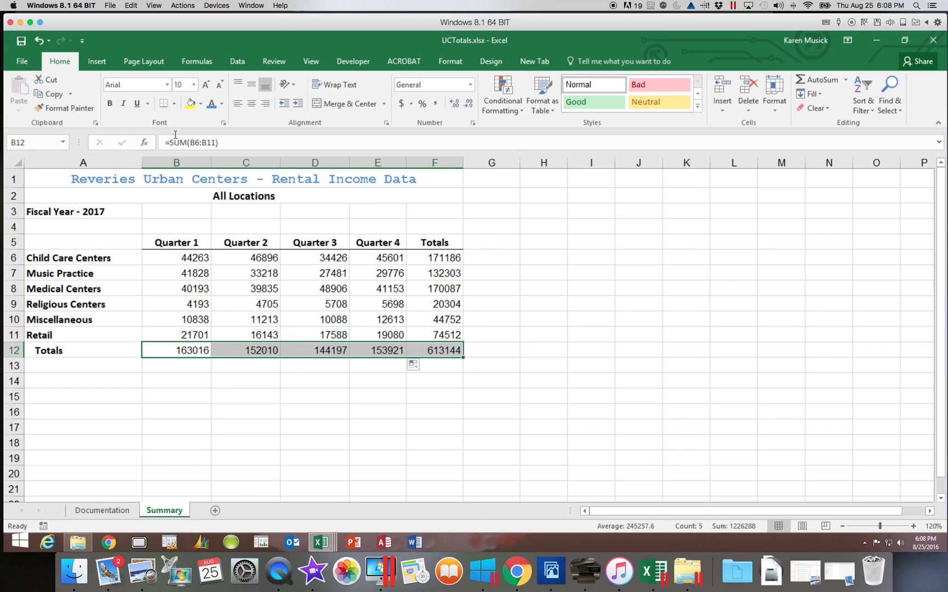
{"action": "left_click", "coordinate": [173, 105]}
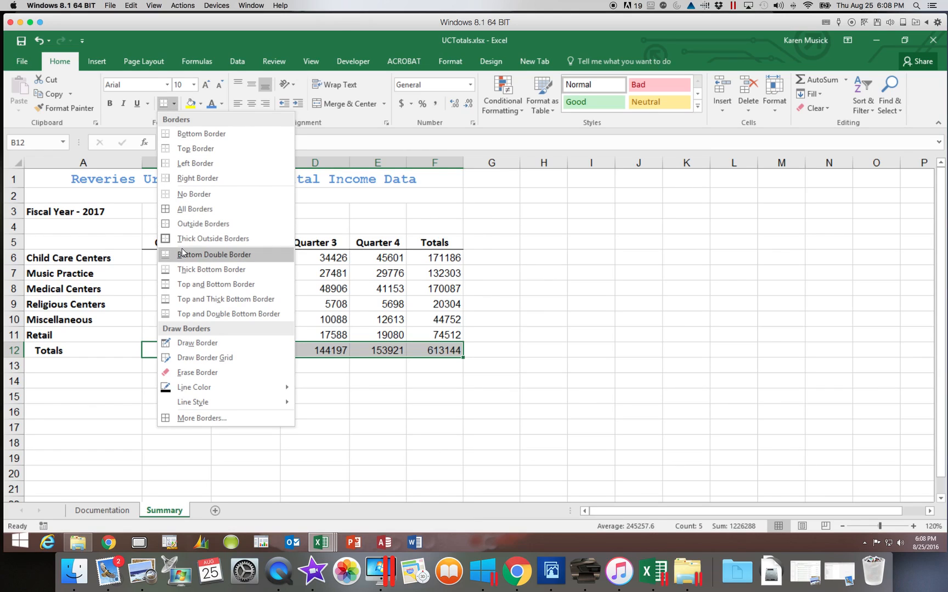
{"action": "left_click", "coordinate": [192, 308]}
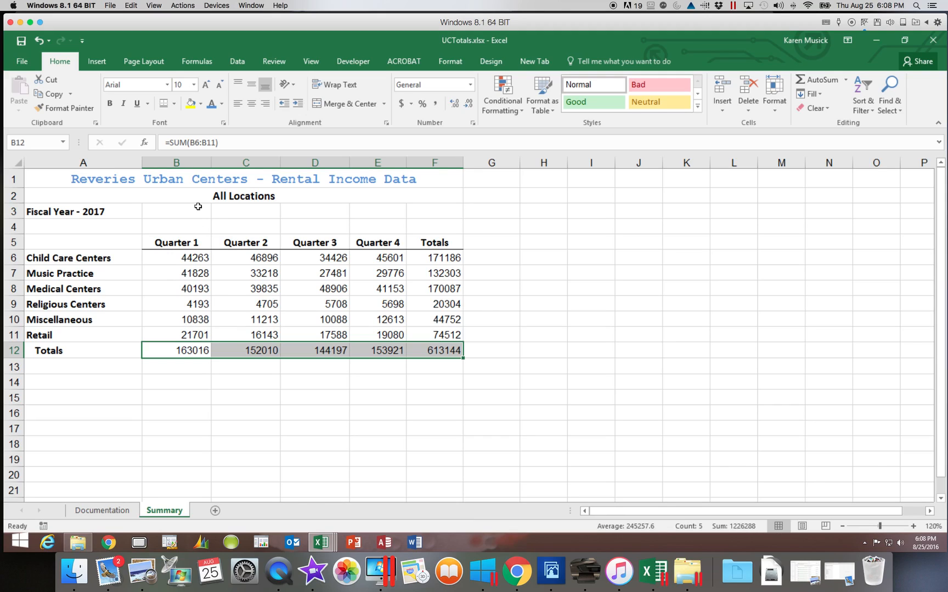
- Format the Totals row amounts in B12:F12 as Accounting with dollar signs and no decimal places
{"action": "left_click", "coordinate": [409, 105]}
{"action": "left_click", "coordinate": [419, 121]}
{"action": "left_click", "coordinate": [467, 105]}
{"action": "left_click", "coordinate": [468, 105]}
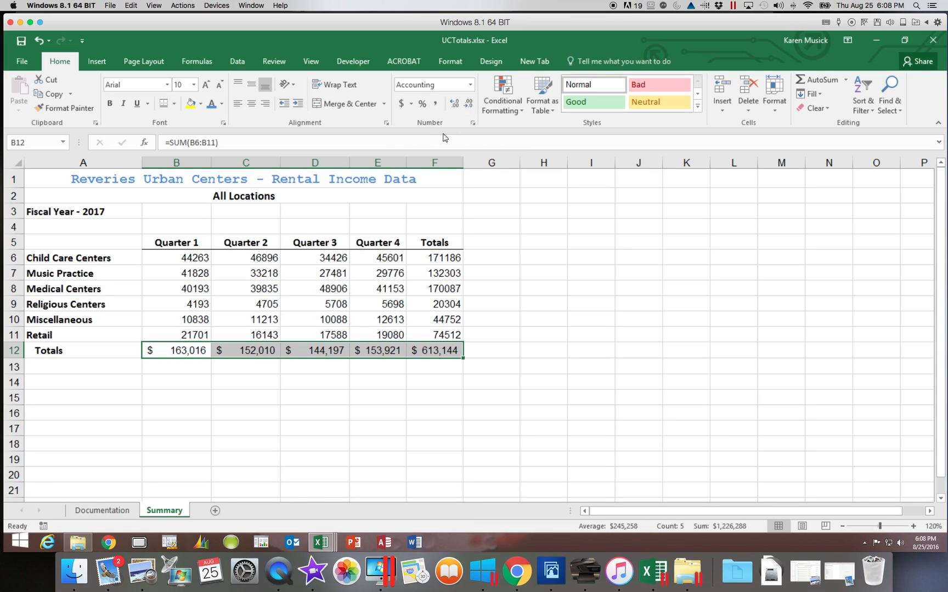
- Format the Child Care Centers amounts in B6:F6 as Accounting with dollar signs and no decimal places
{"action": "left_click_drag", "start_coordinate": [192, 256], "coordinate": [420, 258]}
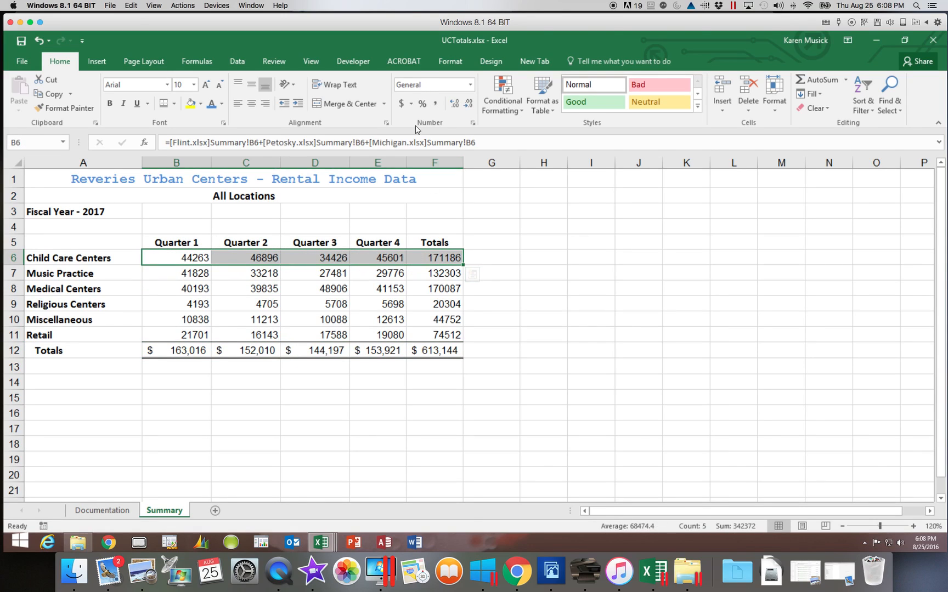
{"action": "left_click", "coordinate": [402, 104]}
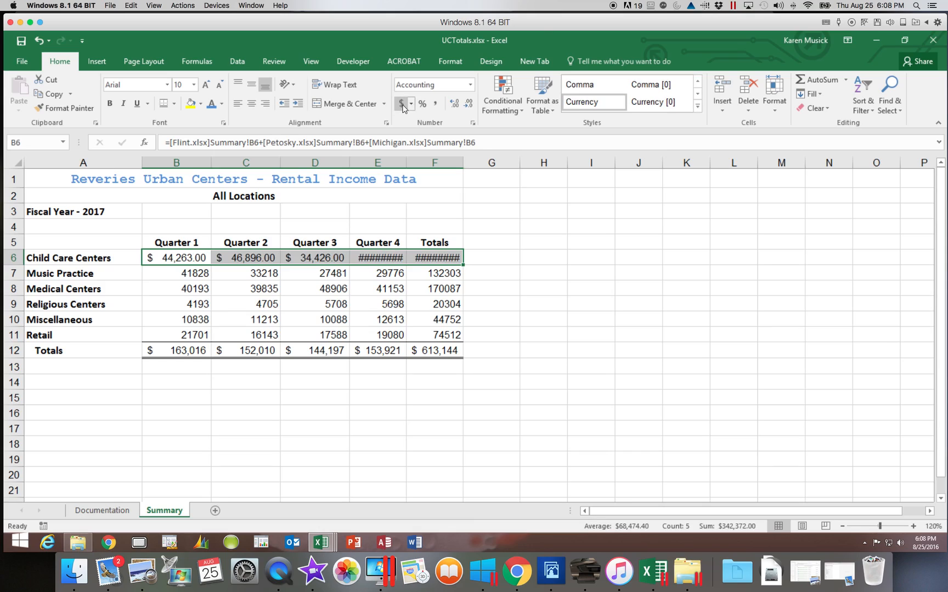
{"action": "left_click", "coordinate": [470, 106]}
{"action": "left_click", "coordinate": [470, 106]}
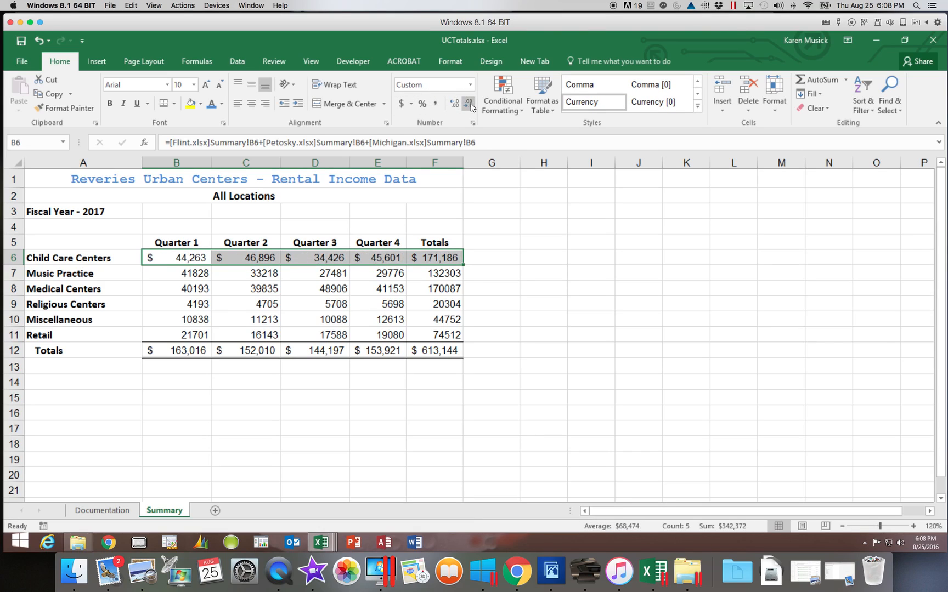
- Apply the Comma style with no decimal places to the amounts from Music Practice through Retail, B7:F11
{"action": "left_click_drag", "start_coordinate": [193, 276], "coordinate": [408, 330]}
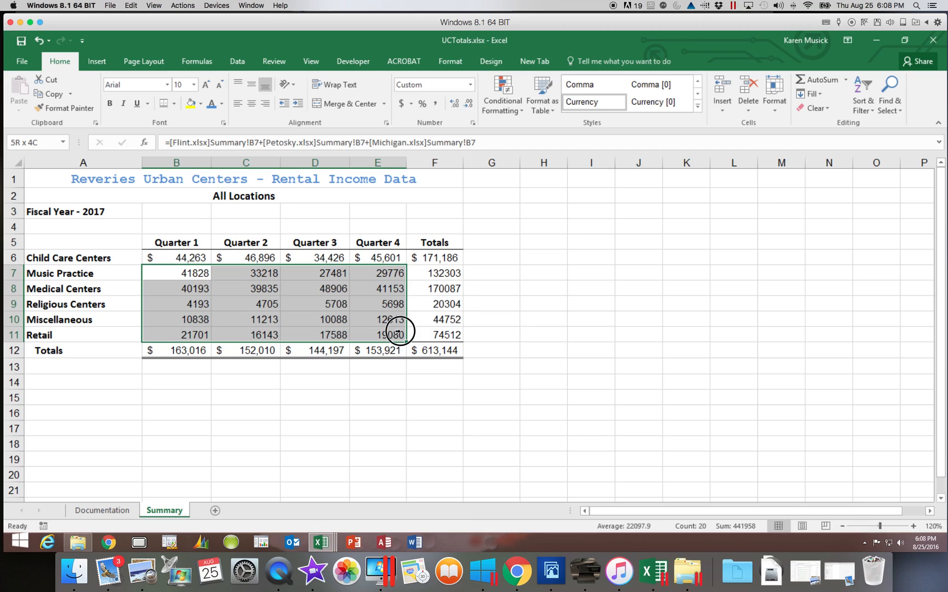
{"action": "left_click_drag", "start_coordinate": [419, 332], "coordinate": [419, 332]}
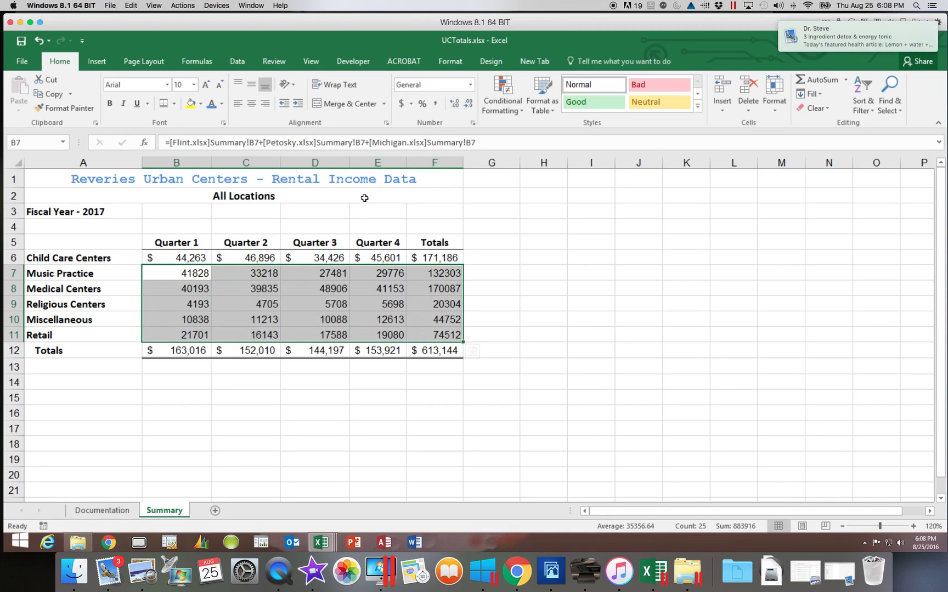
{"action": "left_click", "coordinate": [436, 107]}
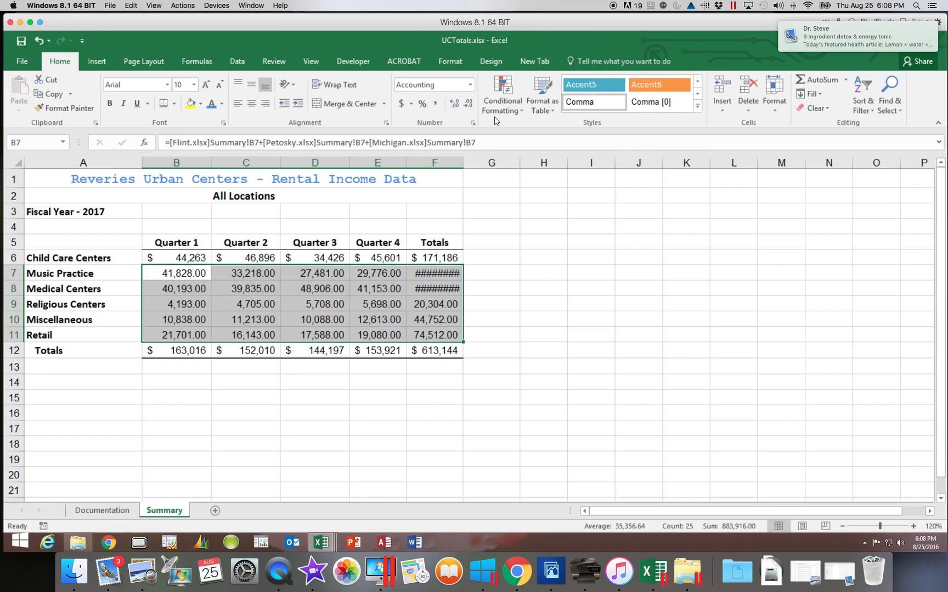
{"action": "left_click", "coordinate": [470, 109]}
{"action": "left_click", "coordinate": [469, 109]}
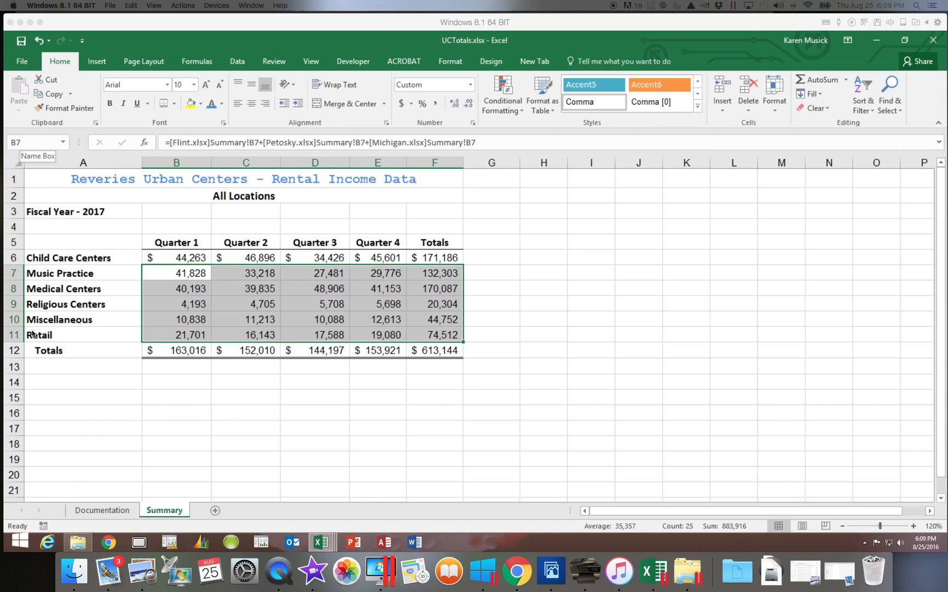
- Format the row totals in F7:F11 as Accounting with dollar signs and no decimal places
{"action": "left_click", "coordinate": [426, 272]}
{"action": "left_click_drag", "start_coordinate": [426, 271], "coordinate": [431, 334]}
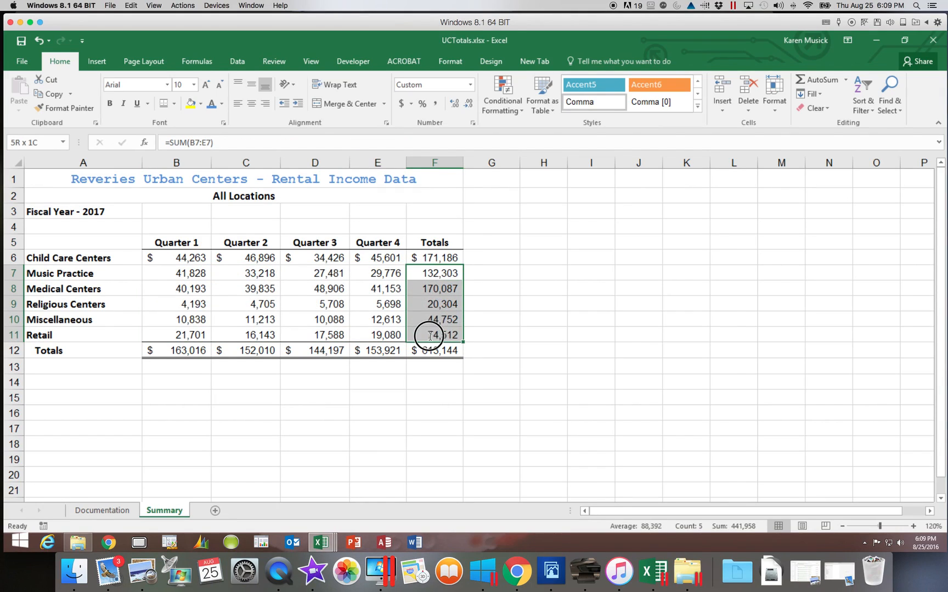
{"action": "left_click", "coordinate": [403, 104]}
{"action": "left_click", "coordinate": [468, 103]}
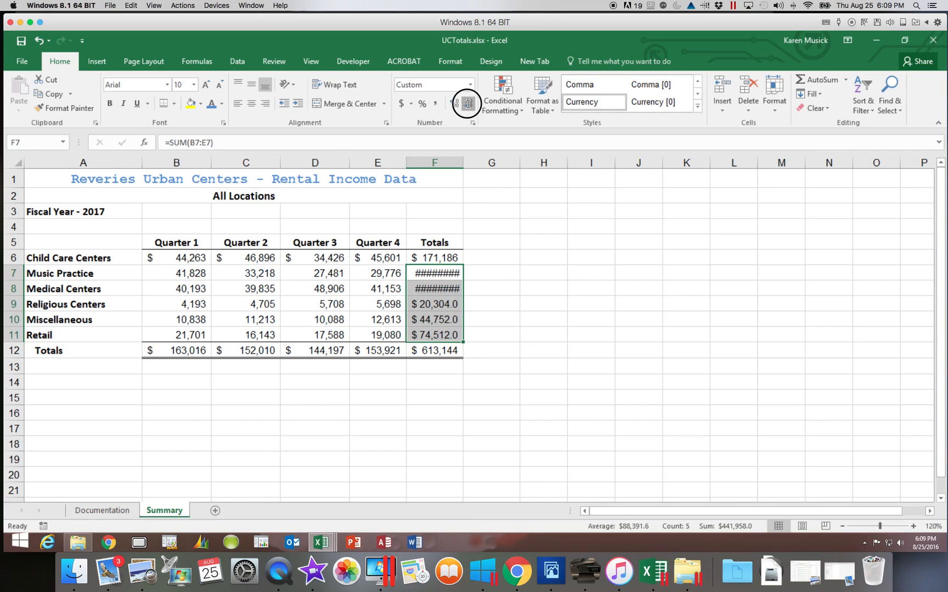
{"action": "left_click", "coordinate": [468, 103]}
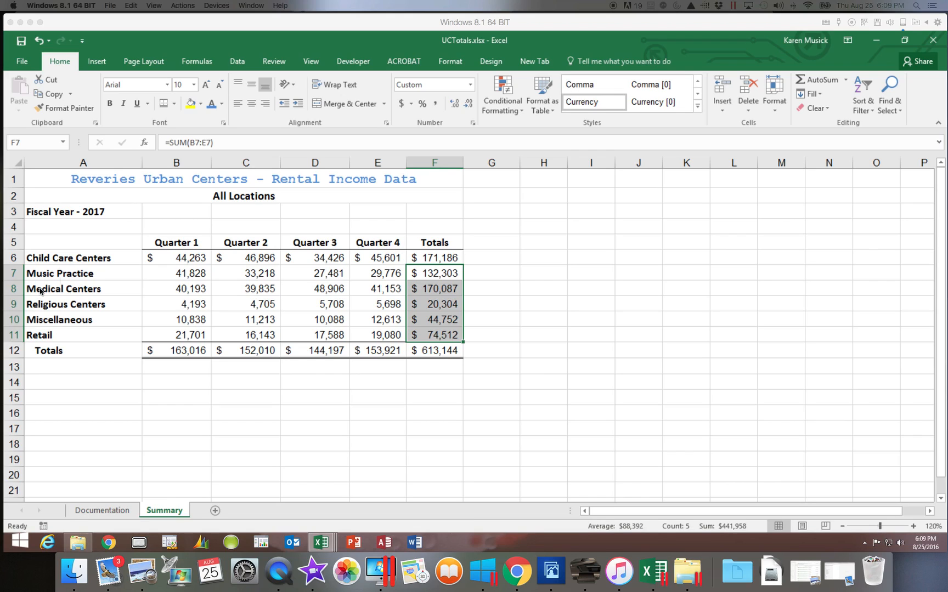
- Select cell B6 and review the workbook's external sources in the Edit Links dialog, leaving the links as they are
{"action": "left_click", "coordinate": [174, 259]}
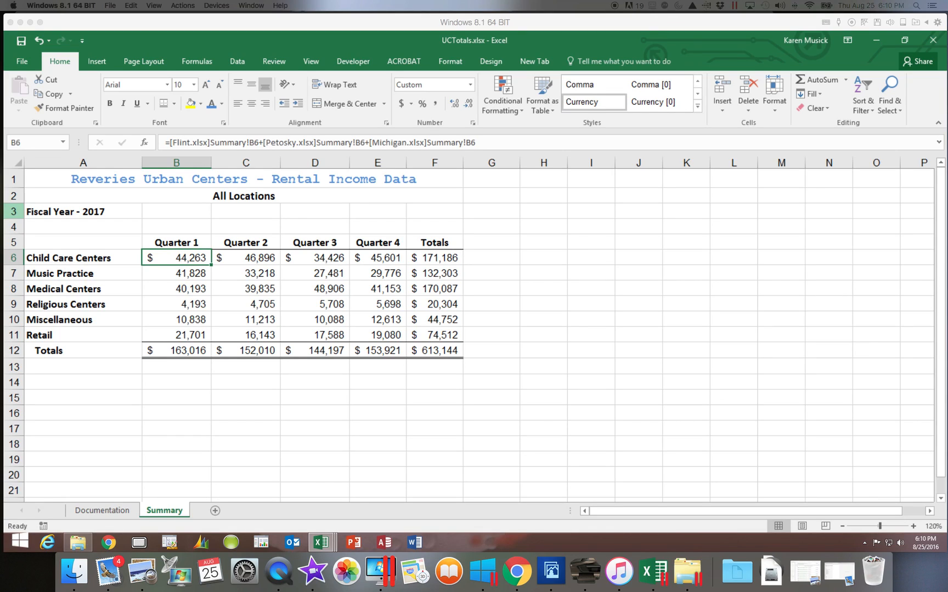
{"action": "left_click", "coordinate": [241, 66]}
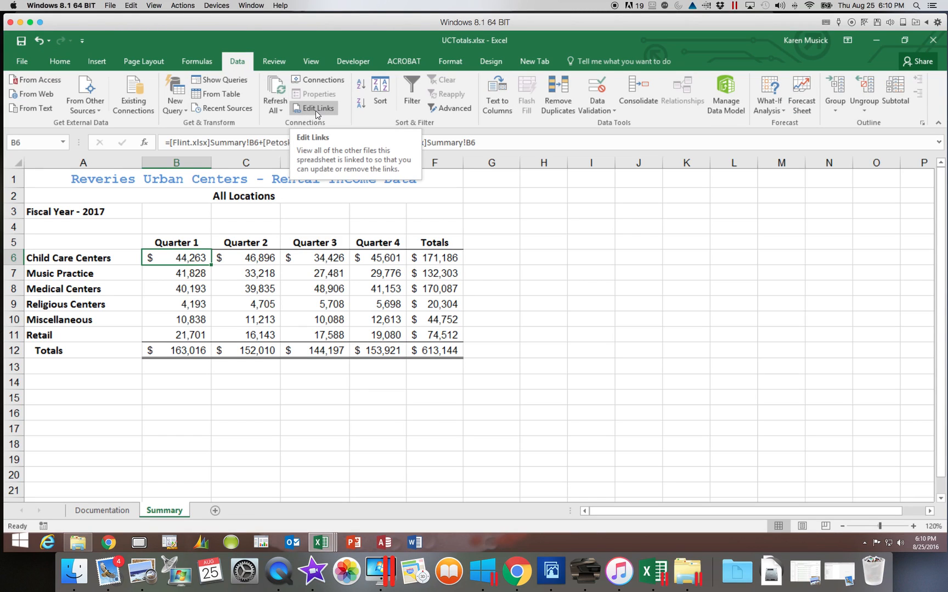
{"action": "left_click", "coordinate": [315, 110]}
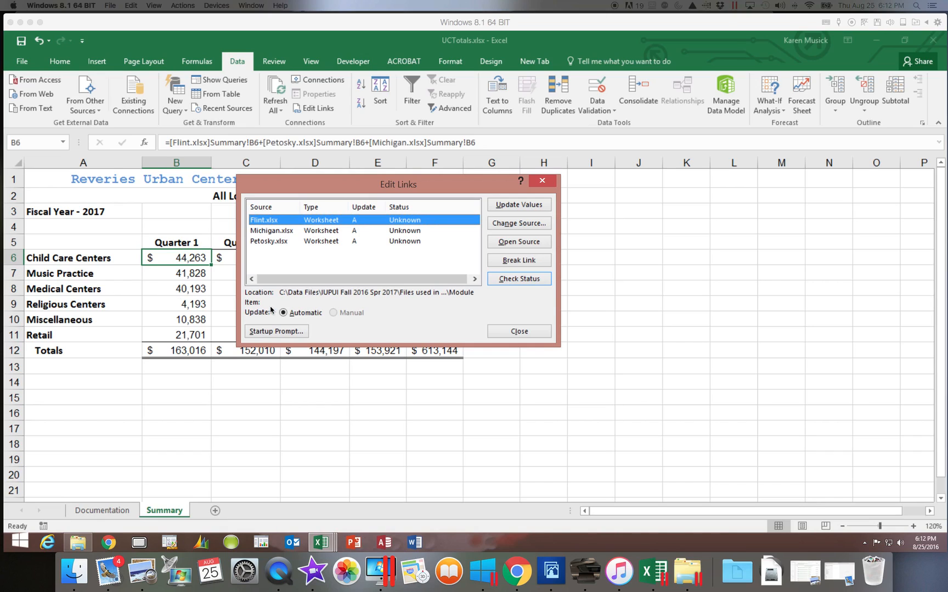
{"action": "left_click", "coordinate": [513, 332]}
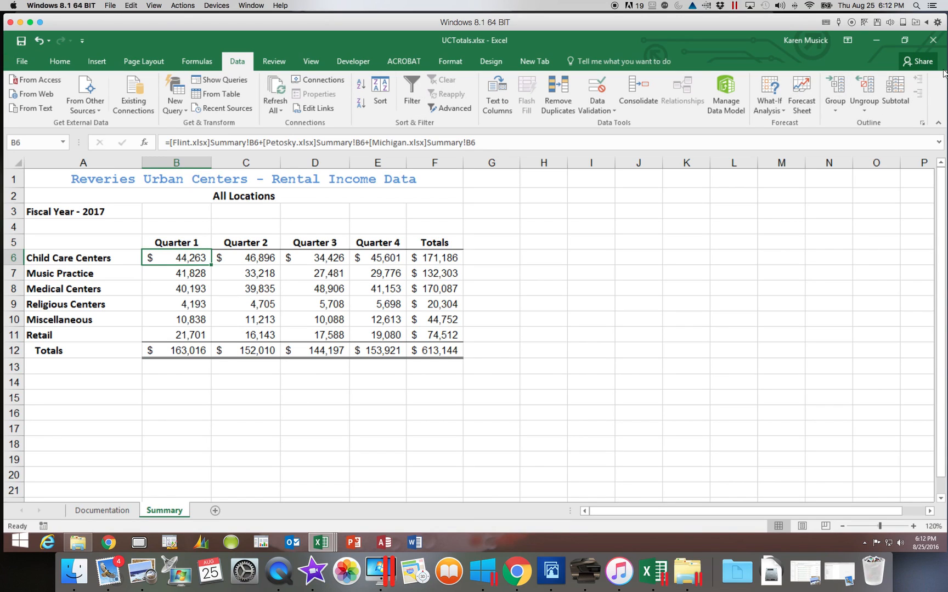
- Close UCTotals.xlsx, reopen it from the recent workbooks listed in Petosky.xlsx, and minimize its window
{"action": "left_click", "coordinate": [933, 45]}
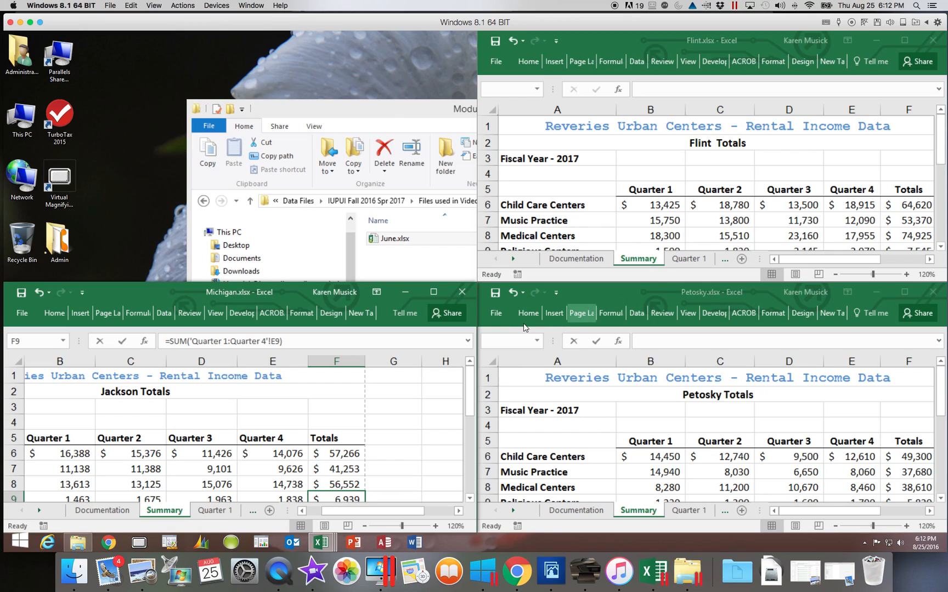
{"action": "left_click", "coordinate": [496, 316]}
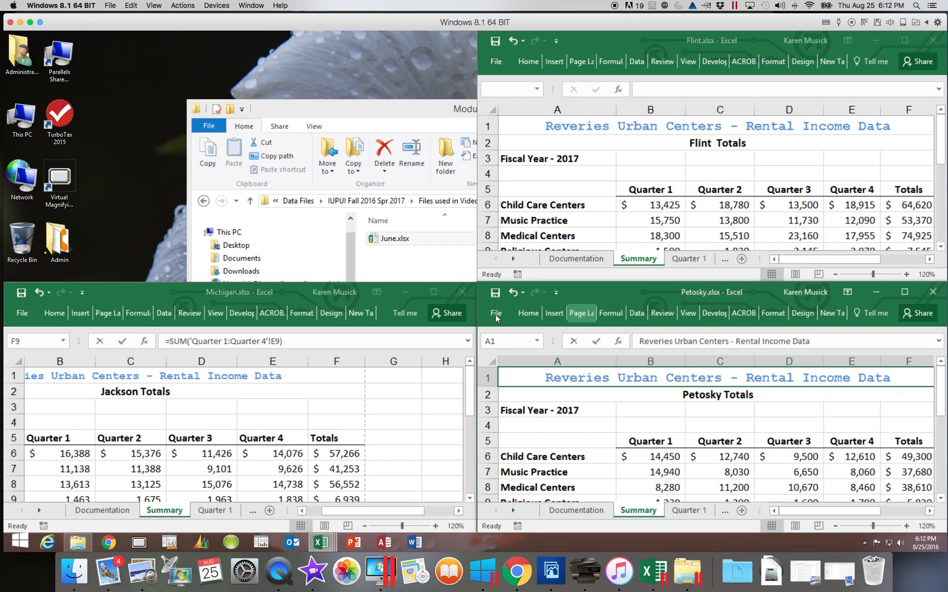
{"action": "left_click", "coordinate": [495, 317]}
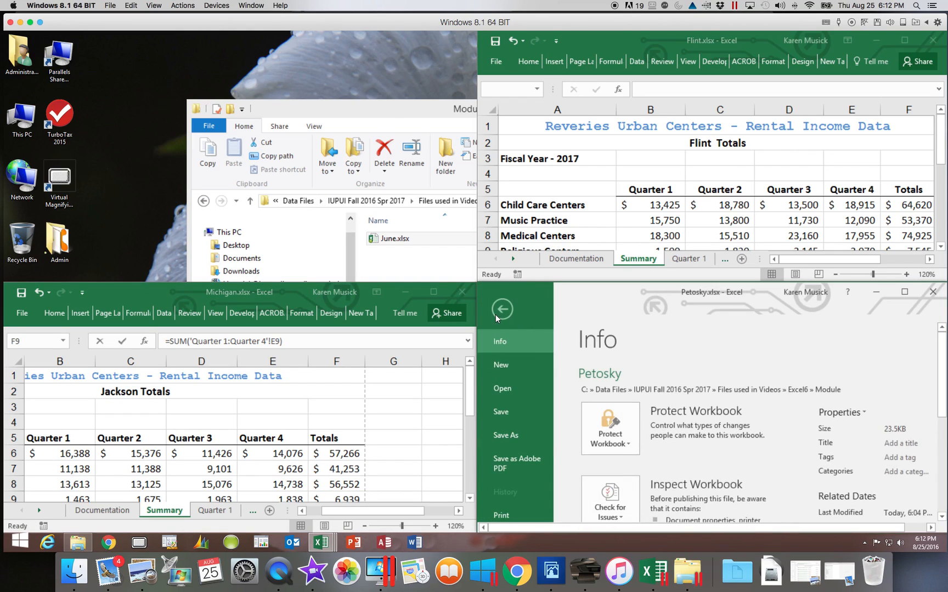
{"action": "left_click", "coordinate": [502, 387]}
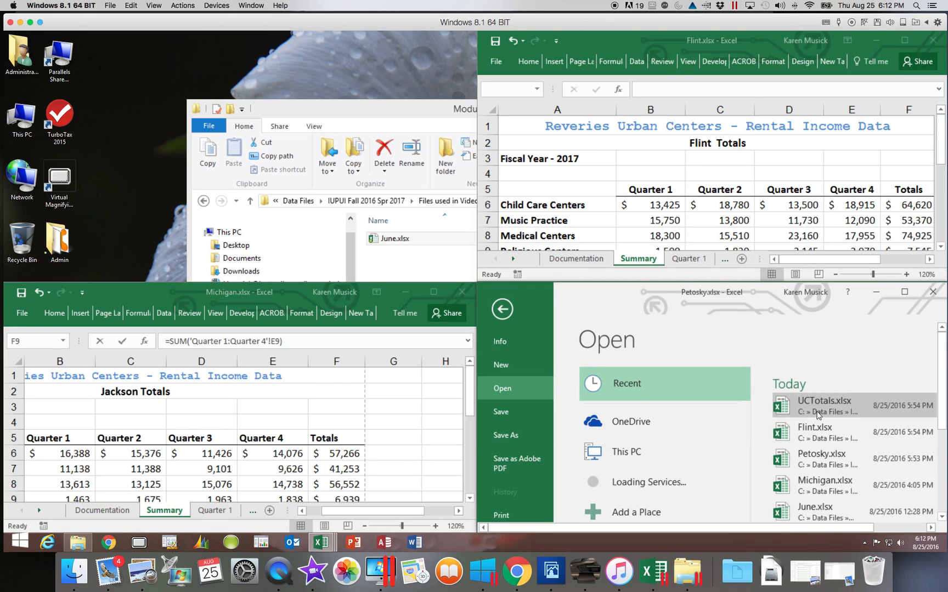
{"action": "left_click", "coordinate": [843, 407]}
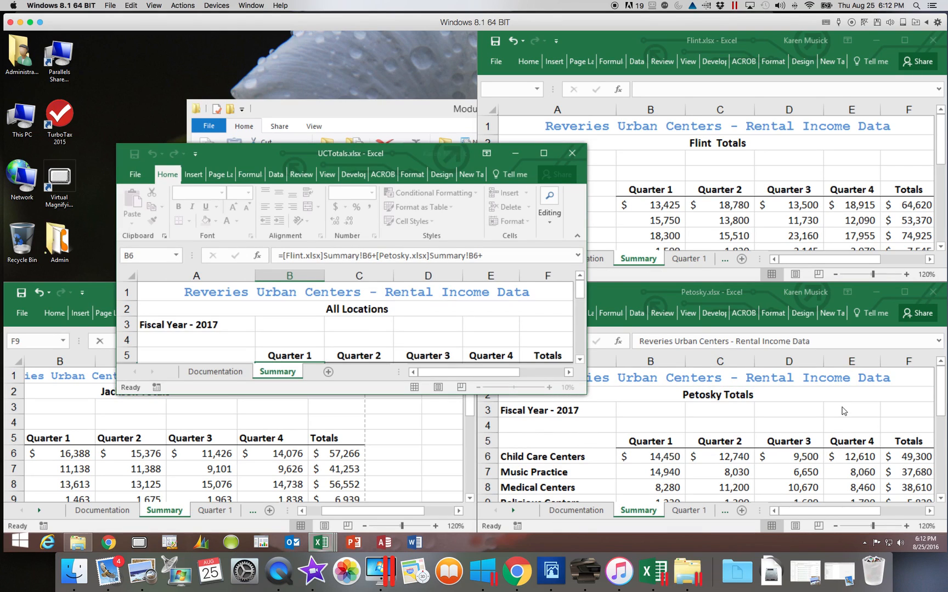
{"action": "left_click", "coordinate": [554, 157]}
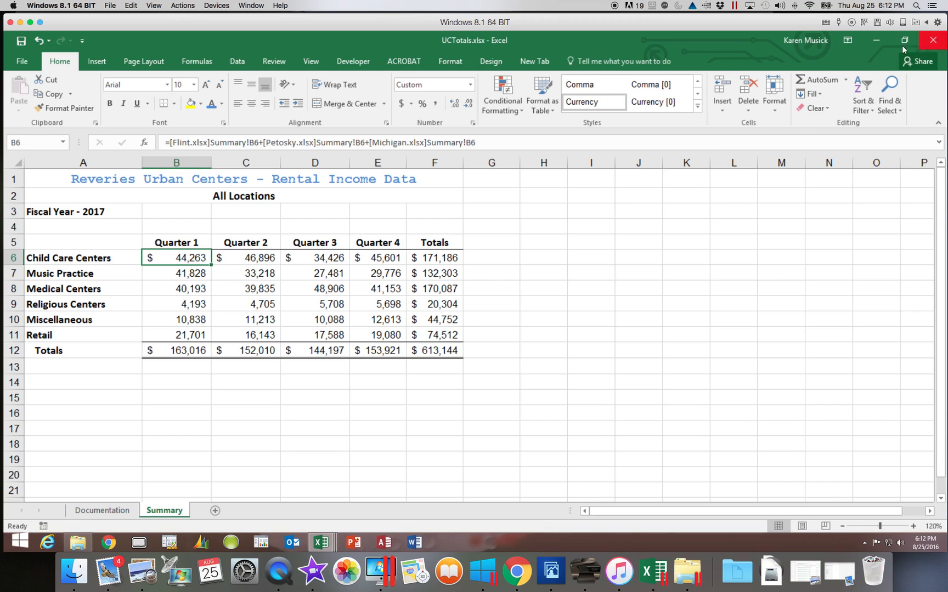
{"action": "left_click", "coordinate": [876, 40]}
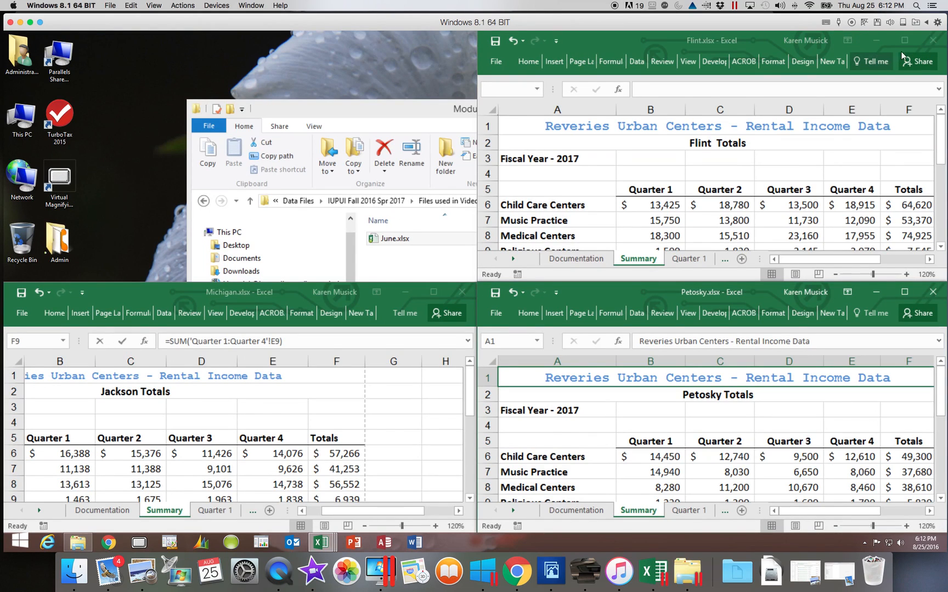
- Close the Flint.xlsx and Petosky.xlsx workbooks, saving the changes to both
{"action": "left_click", "coordinate": [932, 40]}
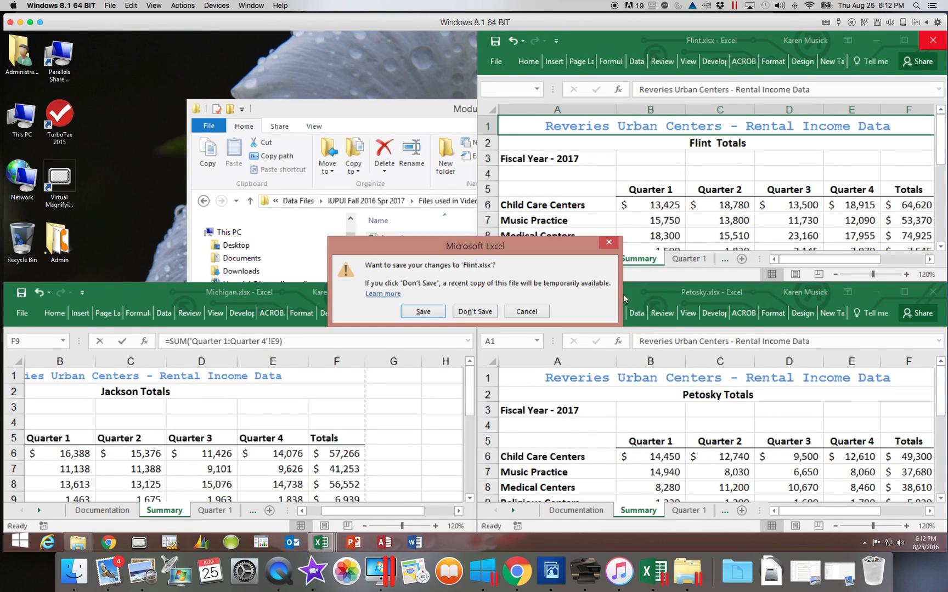
{"action": "left_click", "coordinate": [425, 312]}
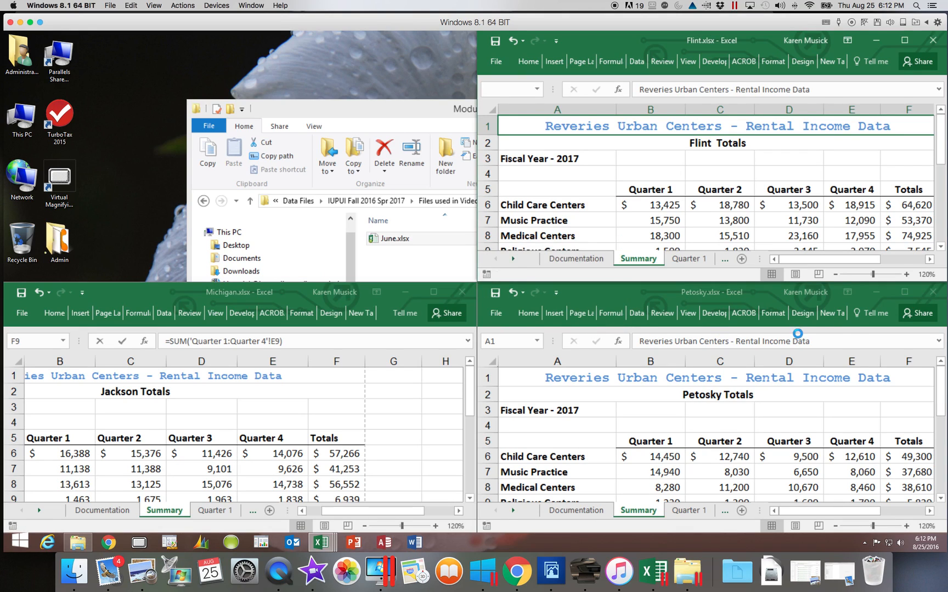
{"action": "left_click", "coordinate": [932, 291]}
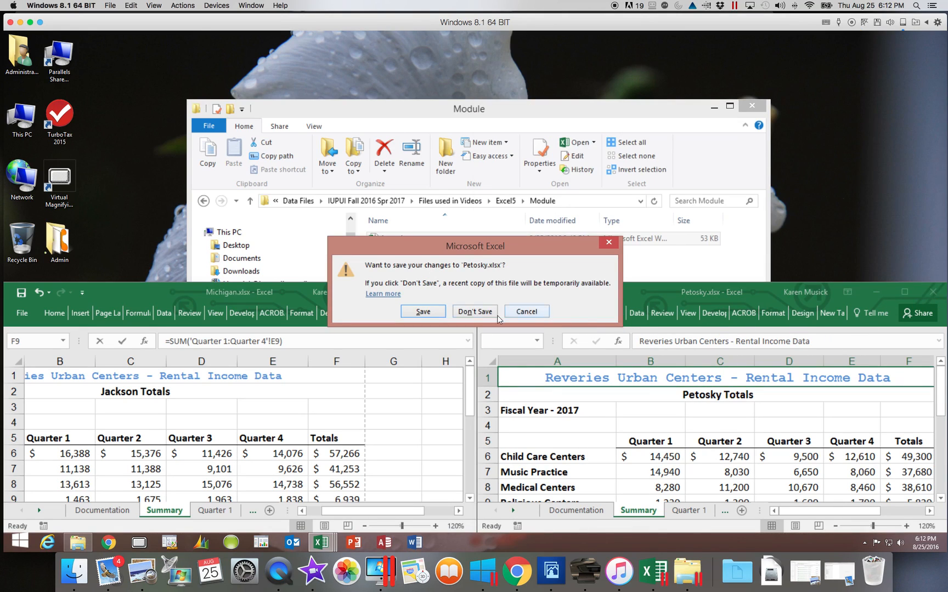
{"action": "left_click", "coordinate": [423, 312]}
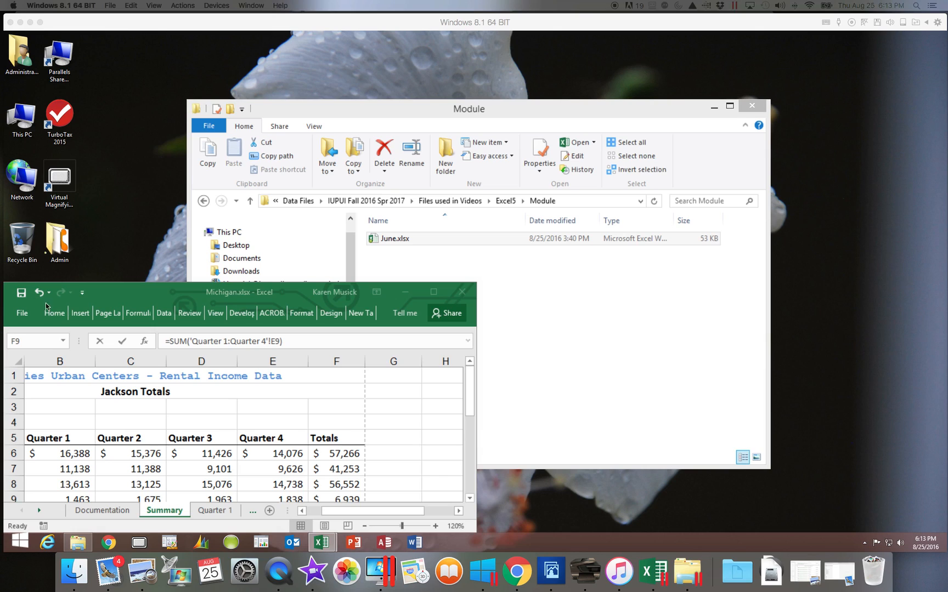
- Maximize Michigan.xlsx and look over its Quarter 4 and Summary sheets
{"action": "left_click", "coordinate": [434, 292]}
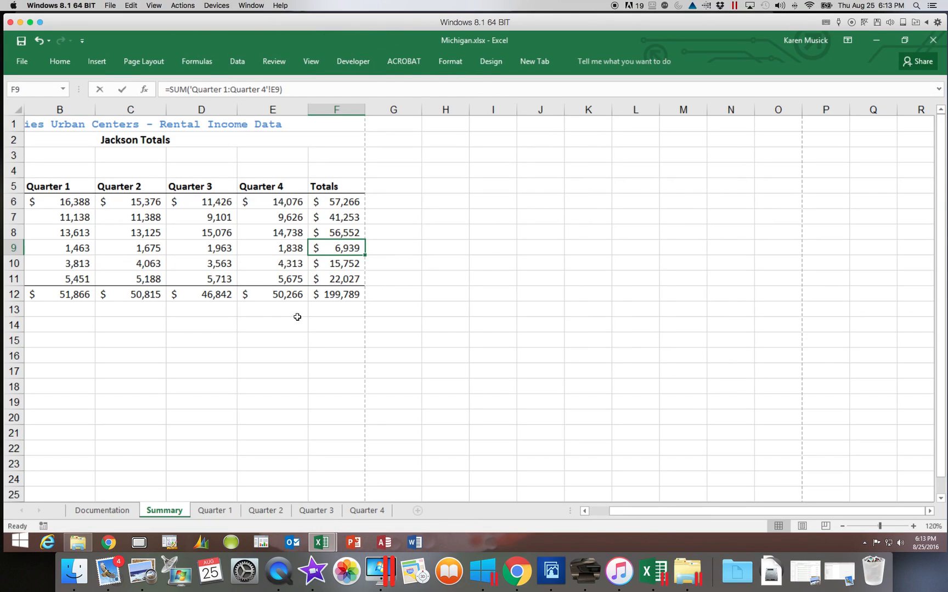
{"action": "left_click", "coordinate": [355, 511]}
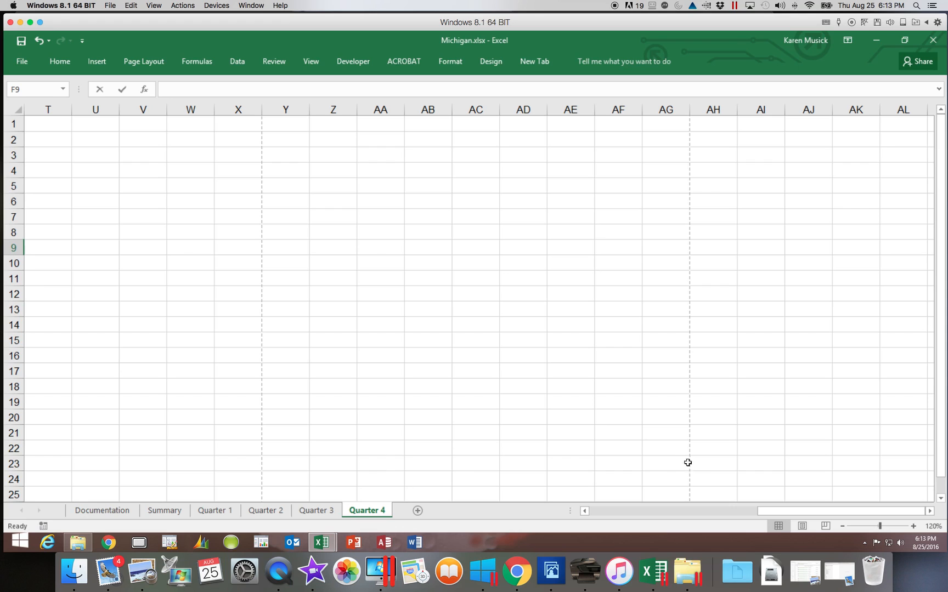
{"action": "left_click_drag", "start_coordinate": [774, 510], "coordinate": [592, 510]}
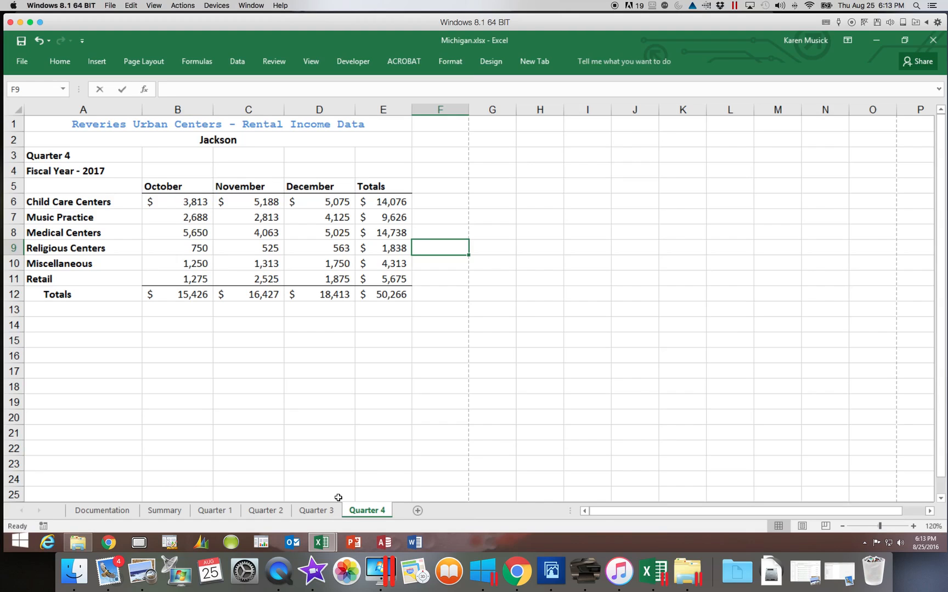
{"action": "left_click", "coordinate": [186, 511]}
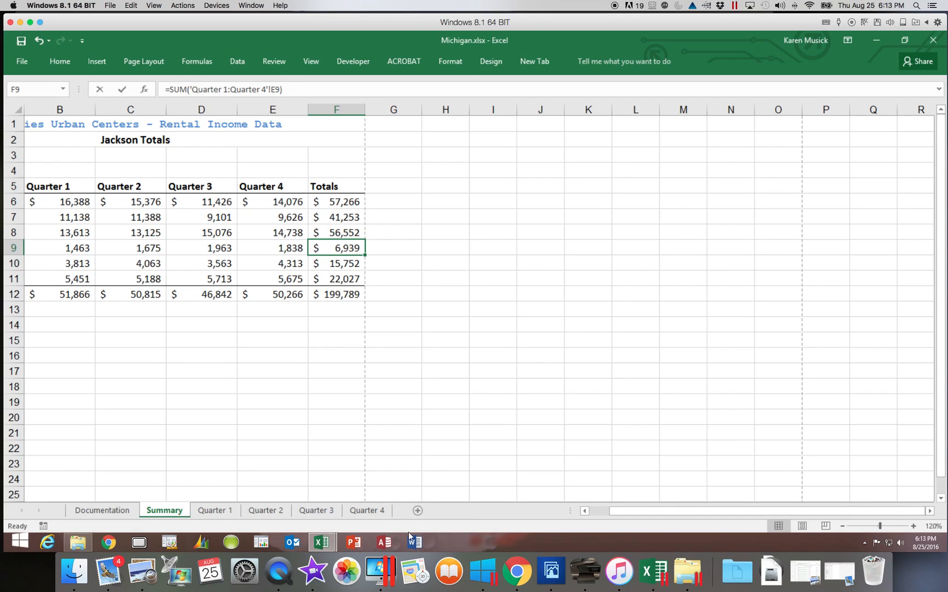
- Set the December Retail amount in D11 of the Quarter 4 sheet to 1925 and return to the Summary sheet
{"action": "left_click", "coordinate": [366, 510]}
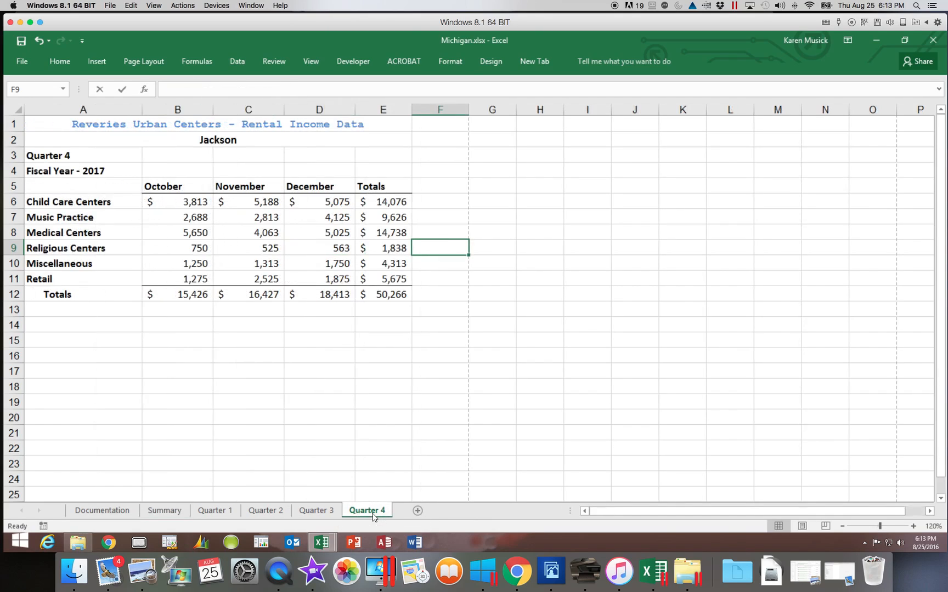
{"action": "left_click", "coordinate": [348, 281]}
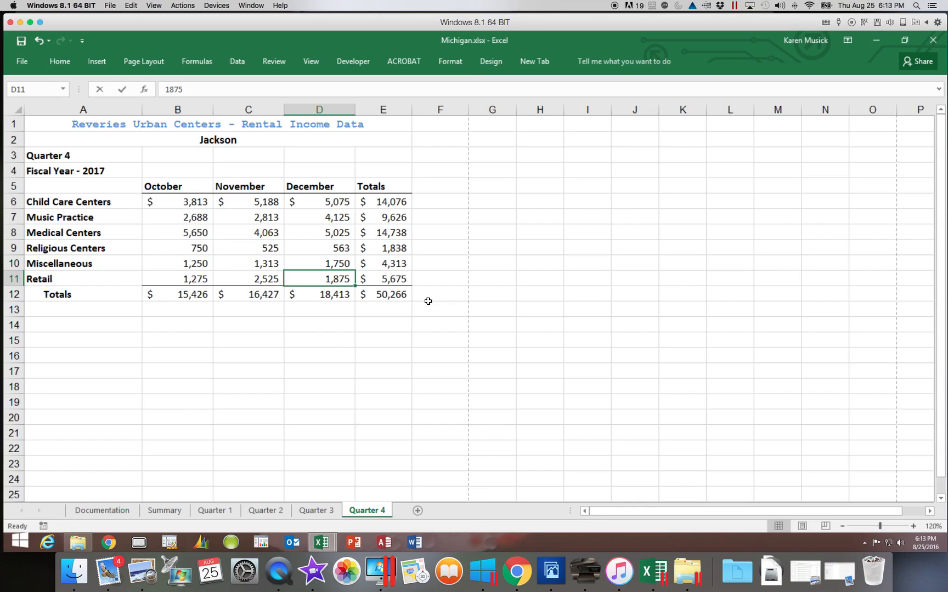
{"action": "type", "text": "1925"}
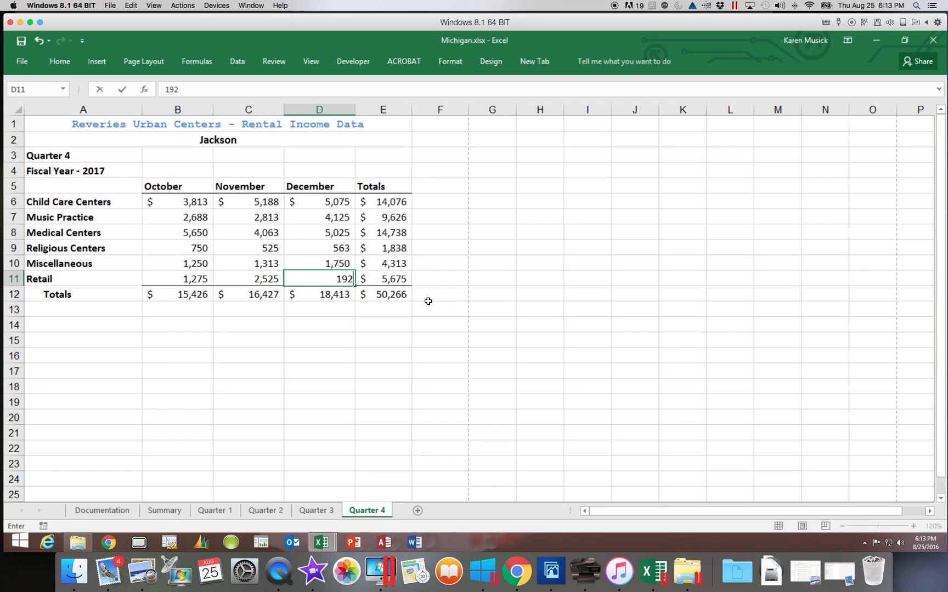
{"action": "key", "text": "Return"}
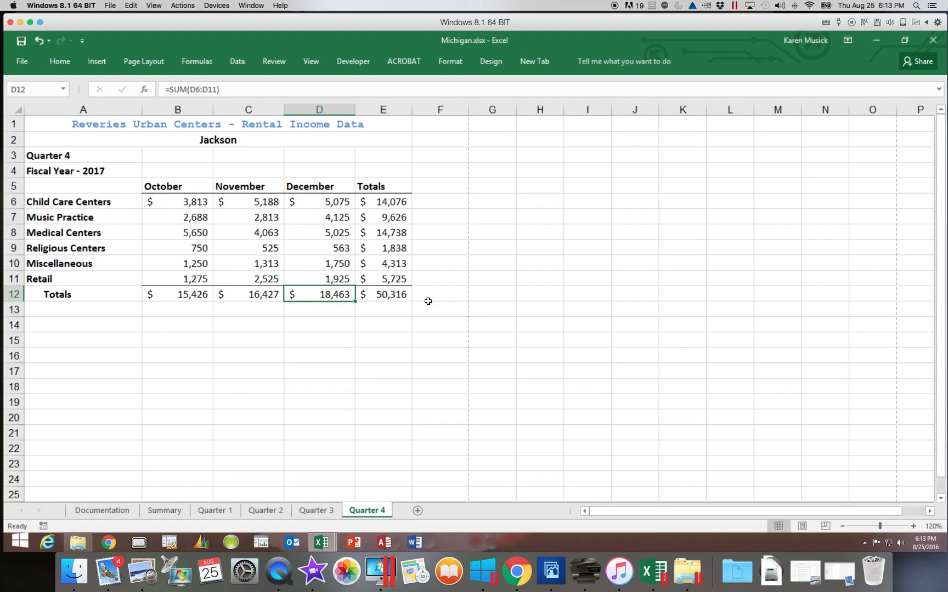
{"action": "scroll", "coordinate": [428, 301], "scroll_direction": "right", "scroll_amount": 2}
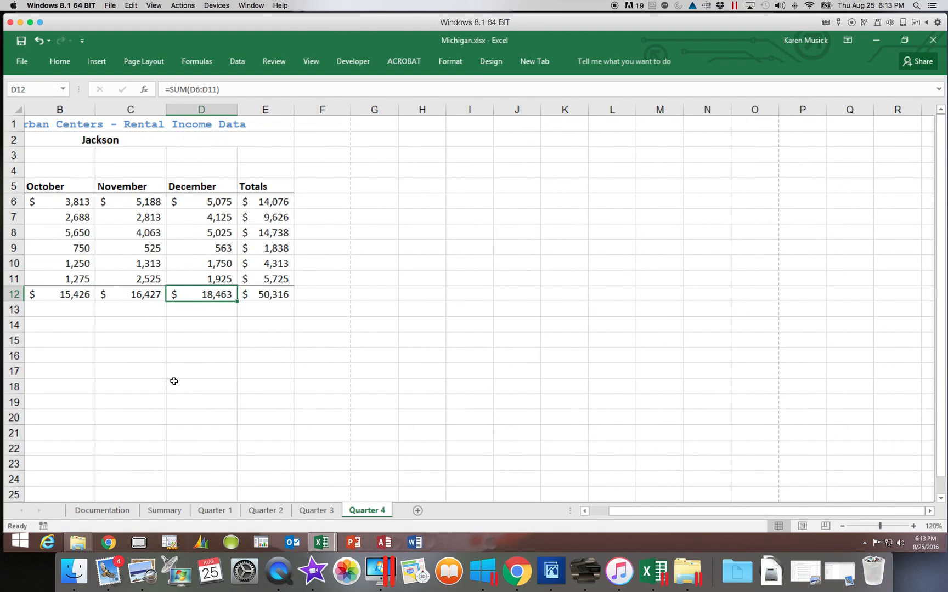
{"action": "left_click", "coordinate": [163, 511]}
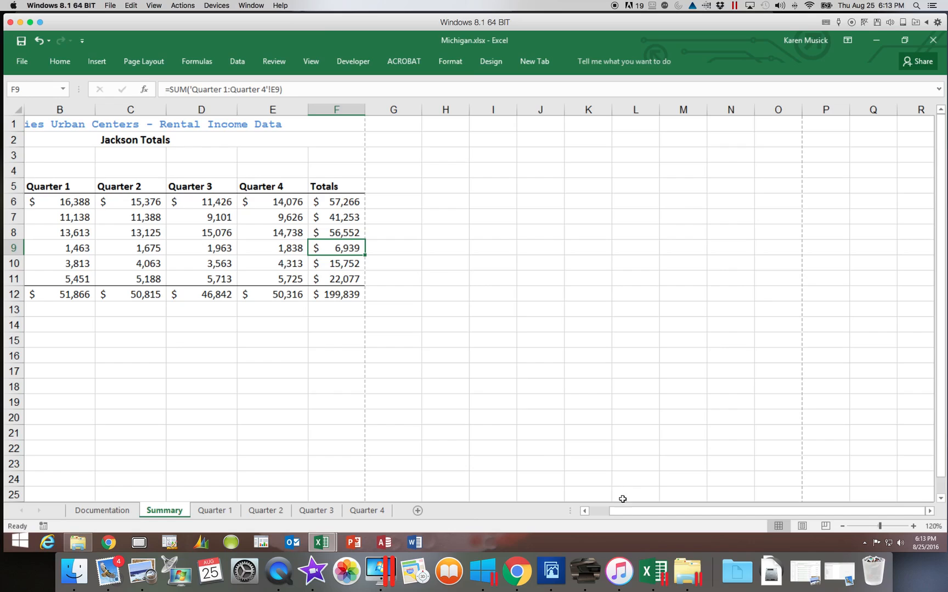
- Close the Michigan.xlsx workbook, then bring up UCTotals.xlsx and close it without saving its changes
{"action": "left_click_drag", "start_coordinate": [625, 511], "coordinate": [605, 511]}
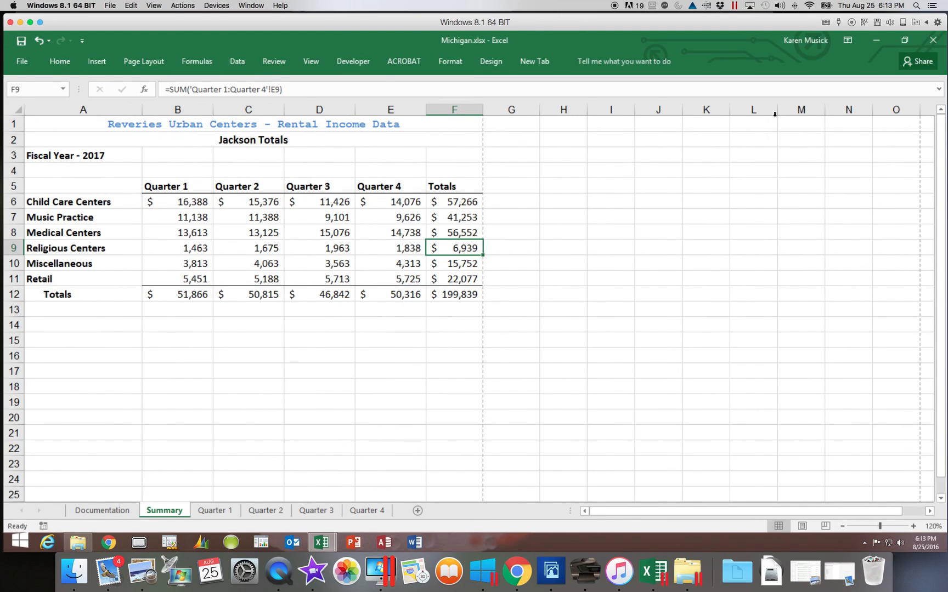
{"action": "left_click", "coordinate": [933, 40]}
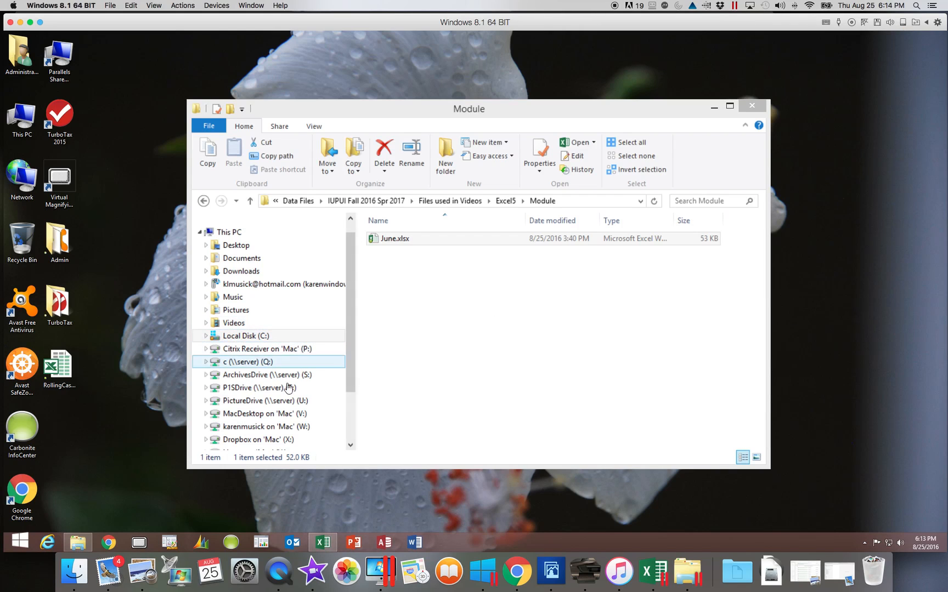
{"action": "left_click", "coordinate": [323, 542]}
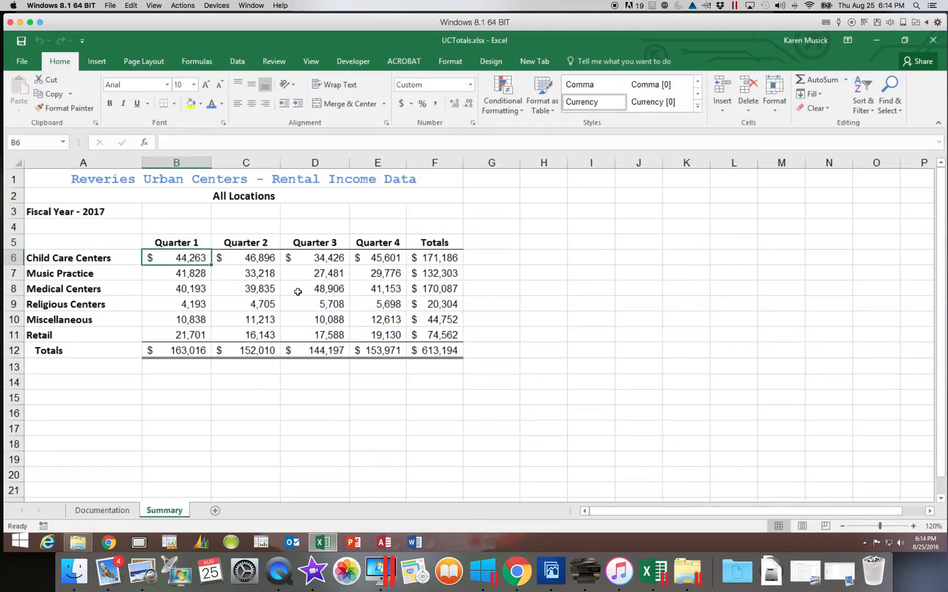
{"action": "left_click", "coordinate": [931, 47]}
{"action": "left_click", "coordinate": [474, 302]}
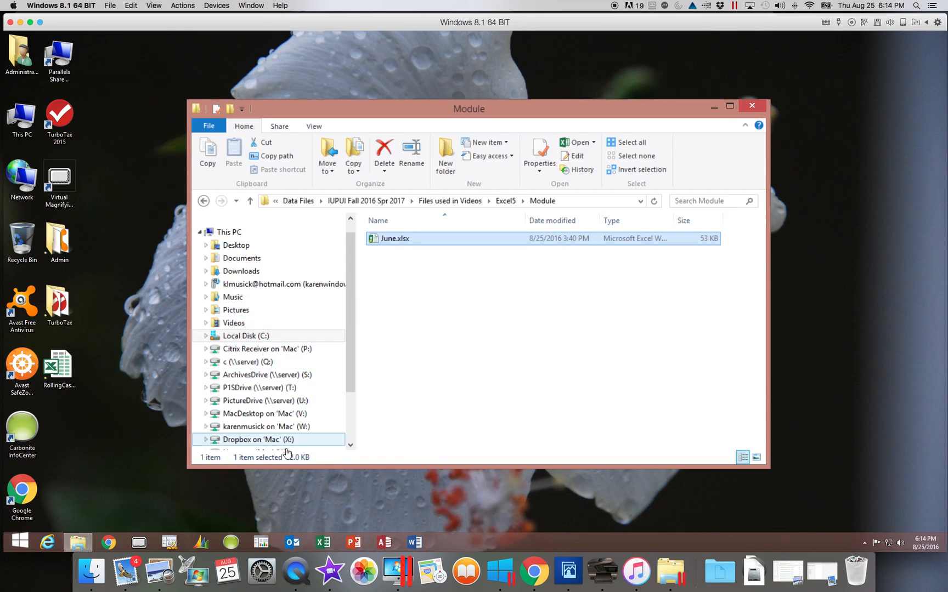
- Restart Excel, reopen UCTotals.xlsx from the recent workbooks and enable its content so the external links update
{"action": "left_click", "coordinate": [322, 542]}
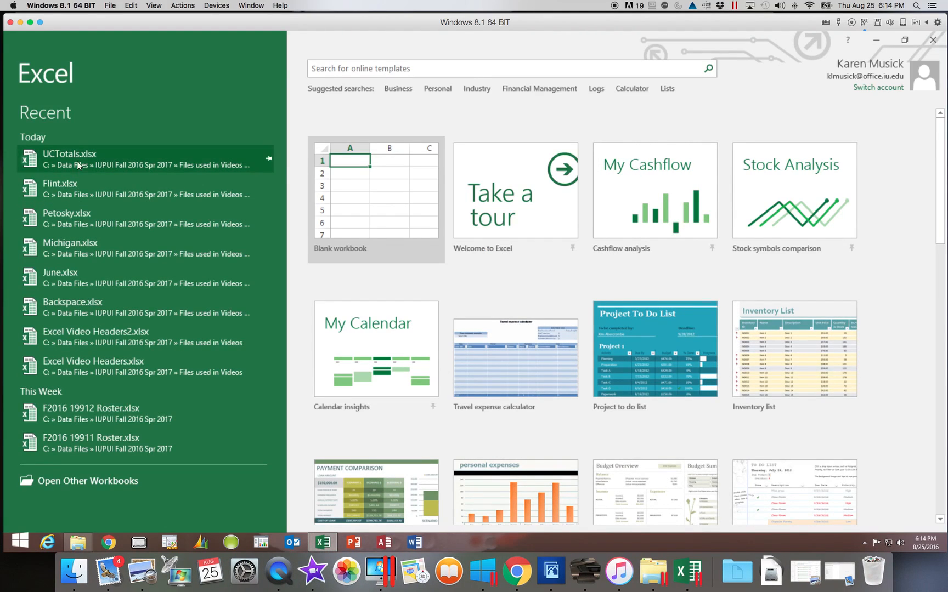
{"action": "left_click", "coordinate": [74, 156]}
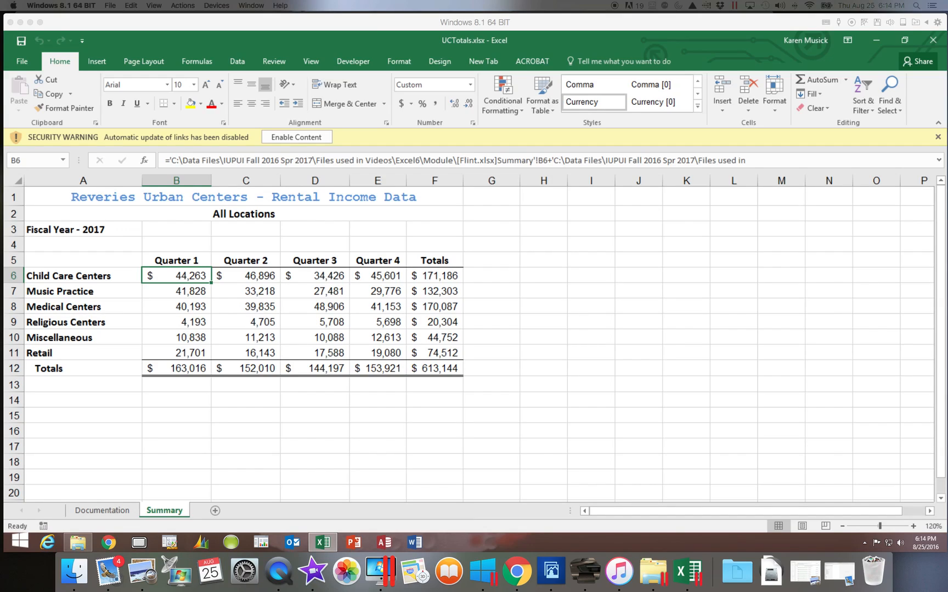
{"action": "left_click", "coordinate": [278, 137]}
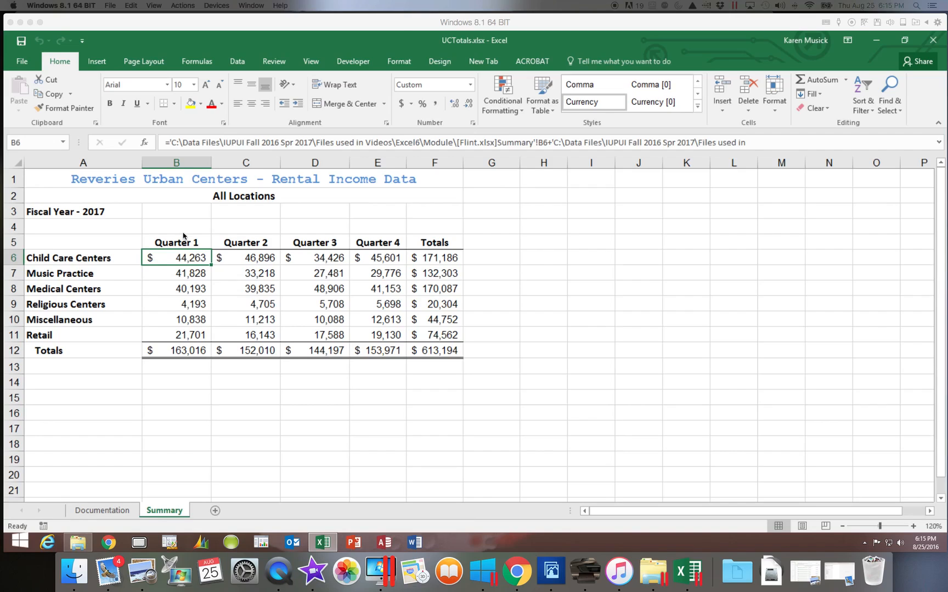
- Break the workbook's links to Flint.xlsx, Michigan.xlsx and Petosky.xlsx, converting the external references to fixed values
{"action": "left_click", "coordinate": [238, 62]}
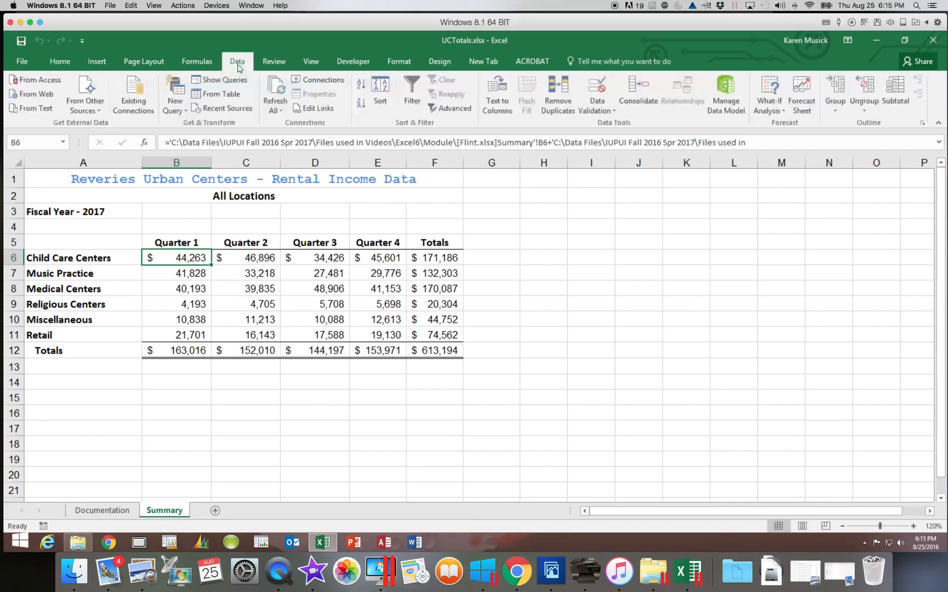
{"action": "left_click", "coordinate": [318, 108]}
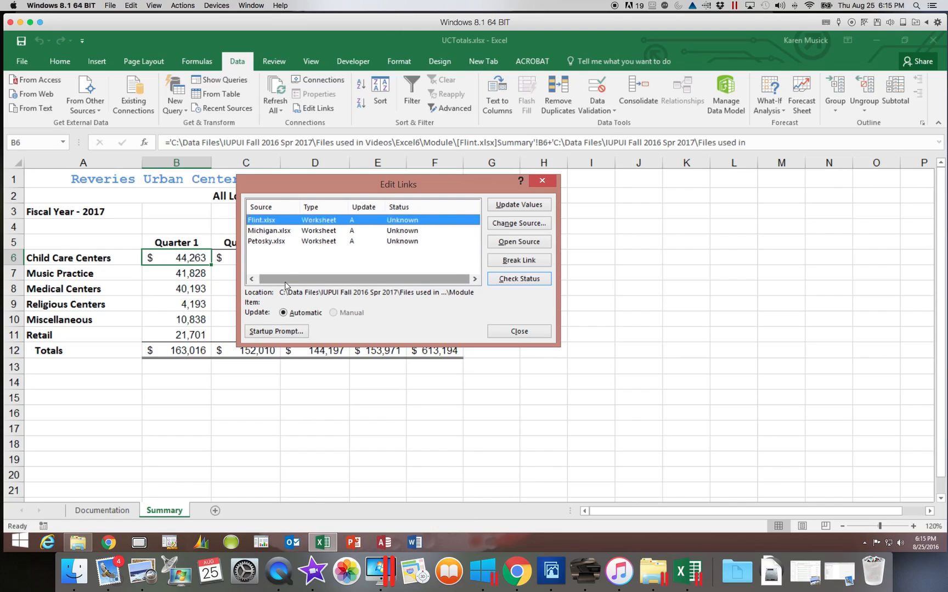
{"action": "left_click_drag", "start_coordinate": [284, 281], "coordinate": [287, 281]}
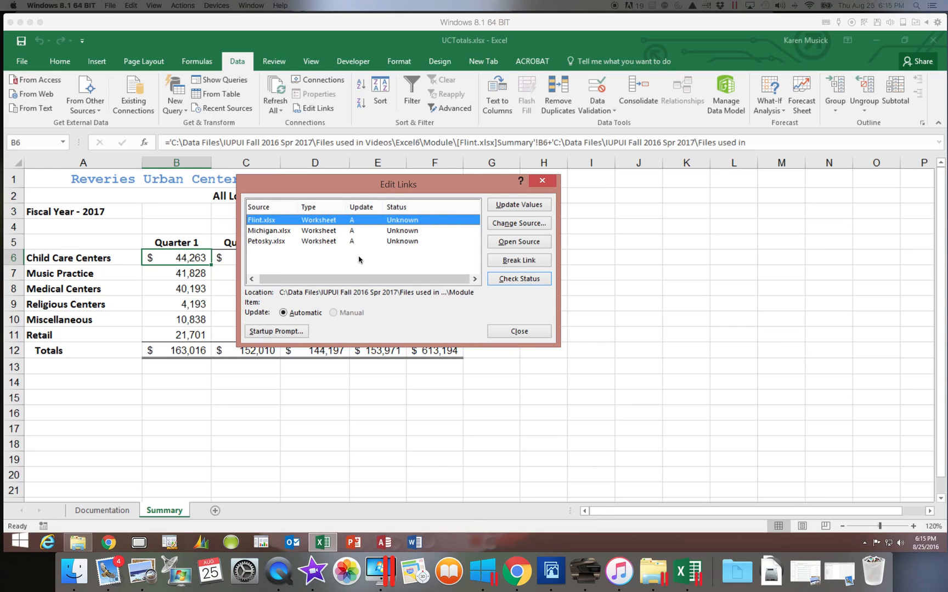
{"action": "left_click", "coordinate": [519, 261]}
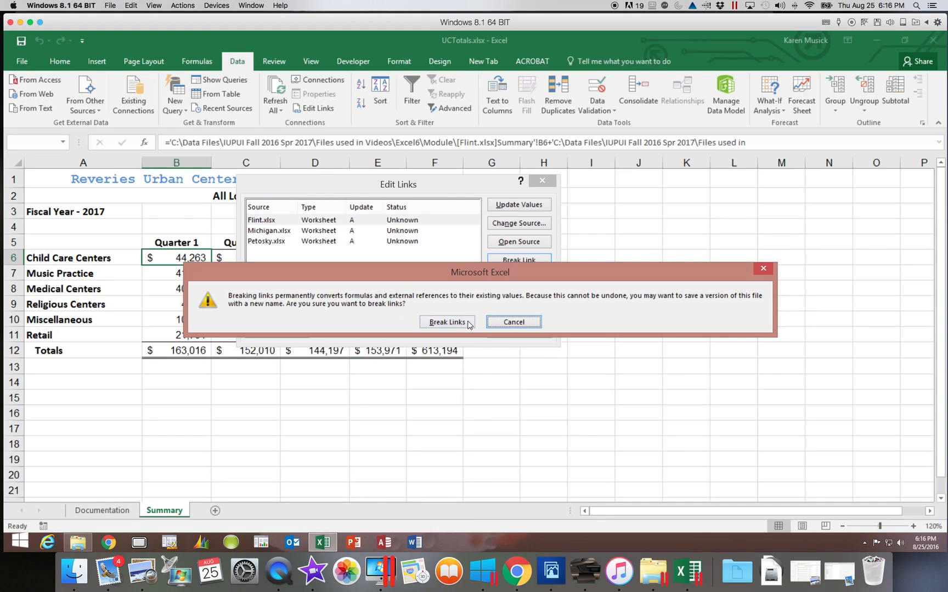
{"action": "left_click", "coordinate": [450, 324]}
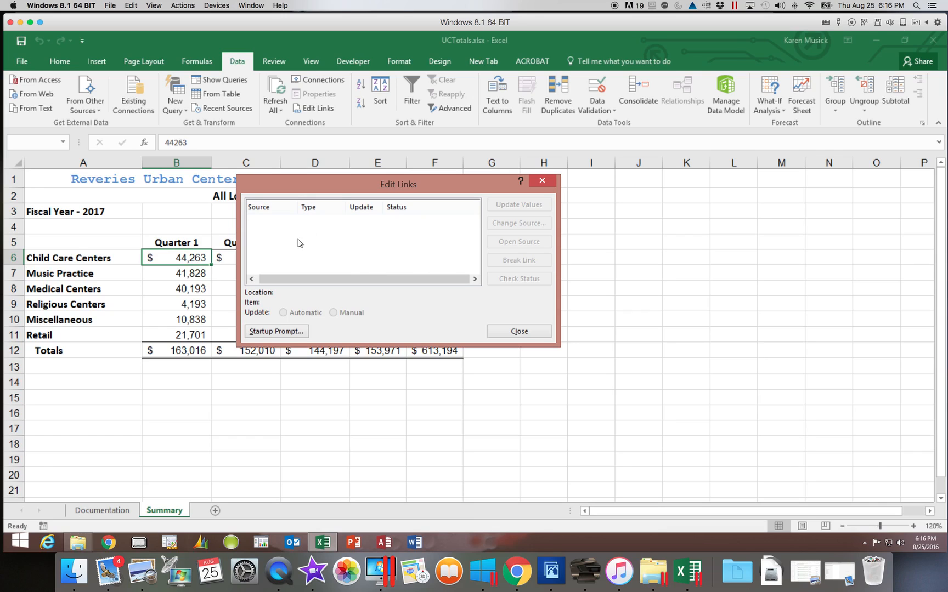
{"action": "left_click", "coordinate": [511, 334]}
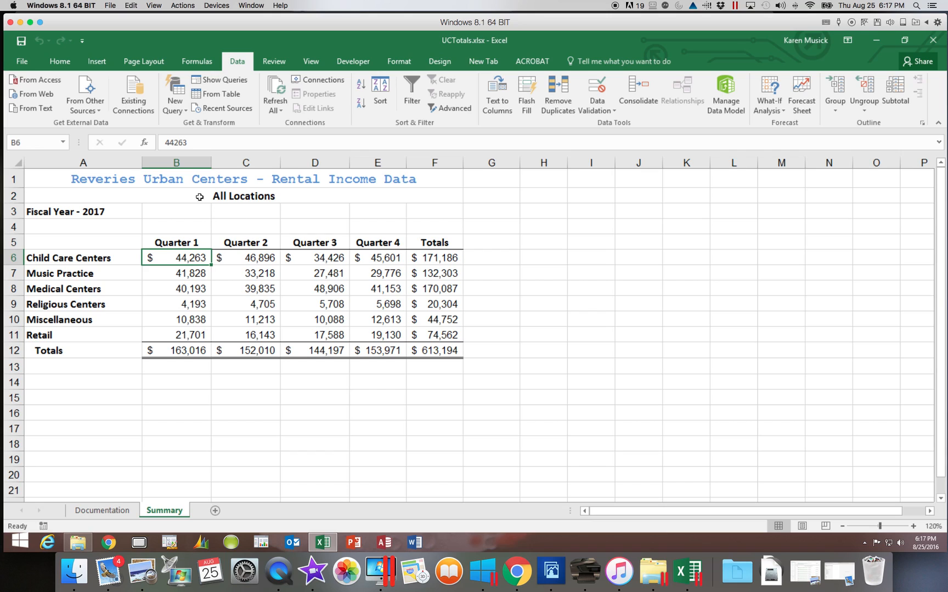
- Save the workbook under the new name UCTotalsBreak in the same Module folder
{"action": "left_click", "coordinate": [22, 61]}
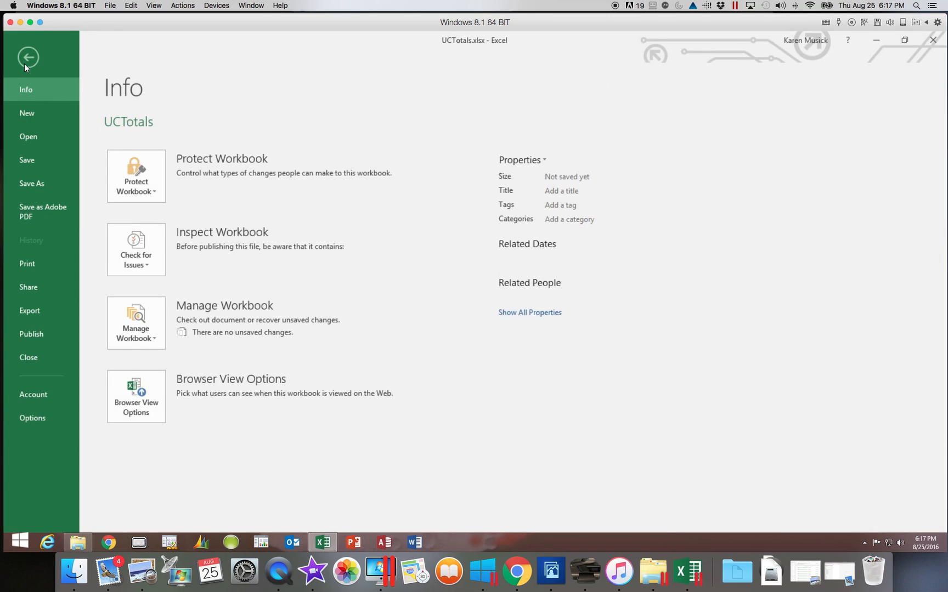
{"action": "left_click", "coordinate": [46, 190]}
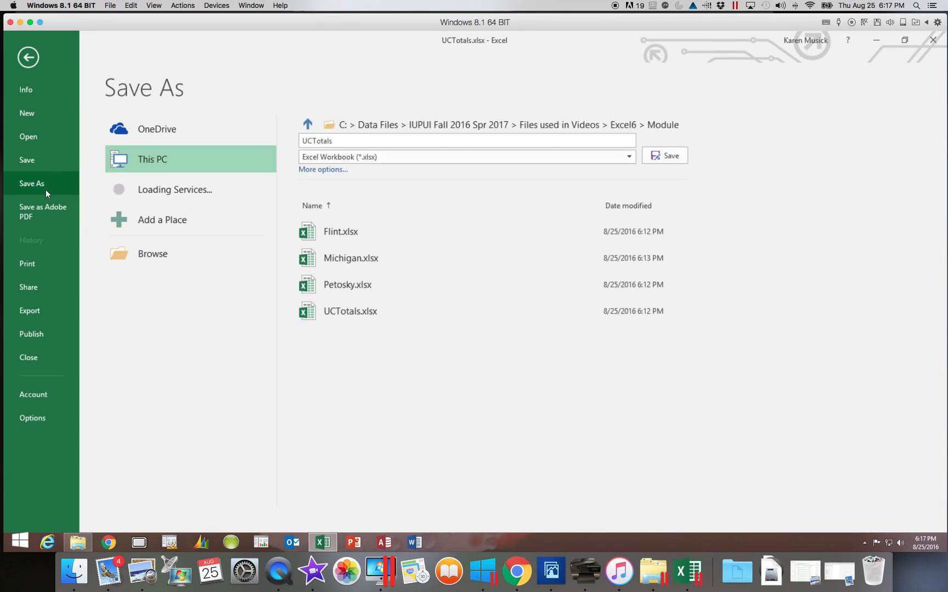
{"action": "left_click", "coordinate": [333, 141]}
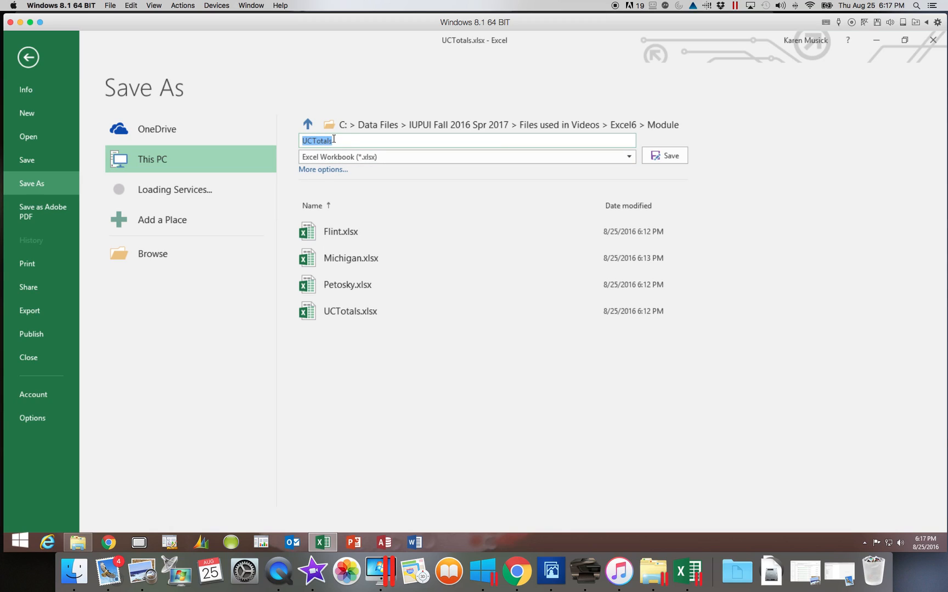
{"action": "left_click", "coordinate": [338, 141]}
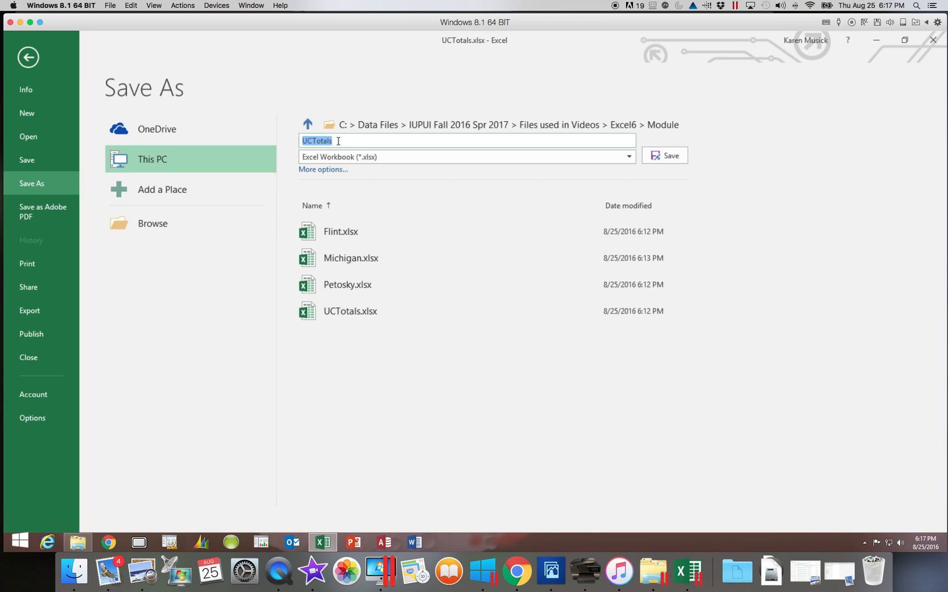
{"action": "left_click", "coordinate": [340, 142]}
{"action": "type", "text": "Break"}
{"action": "left_click", "coordinate": [664, 156]}
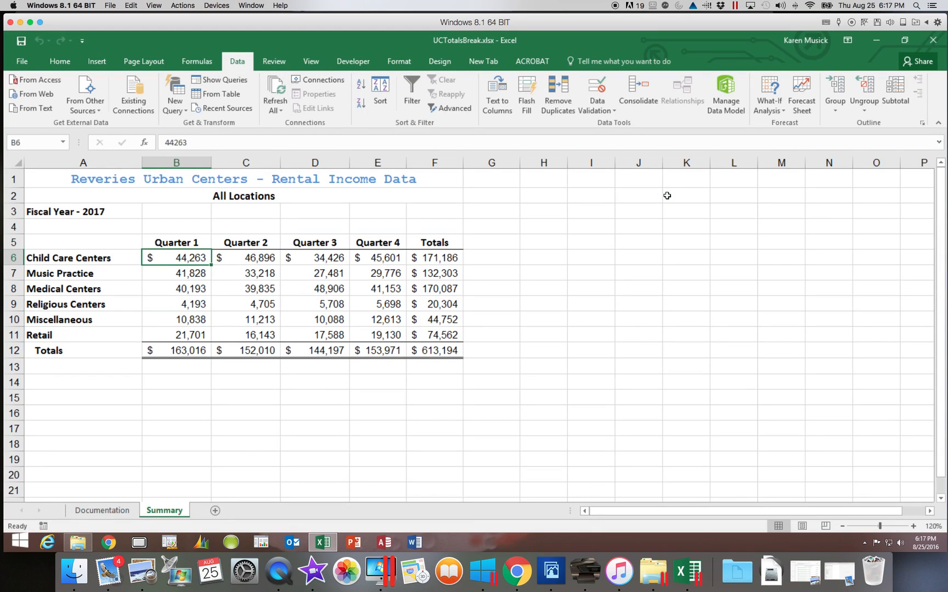